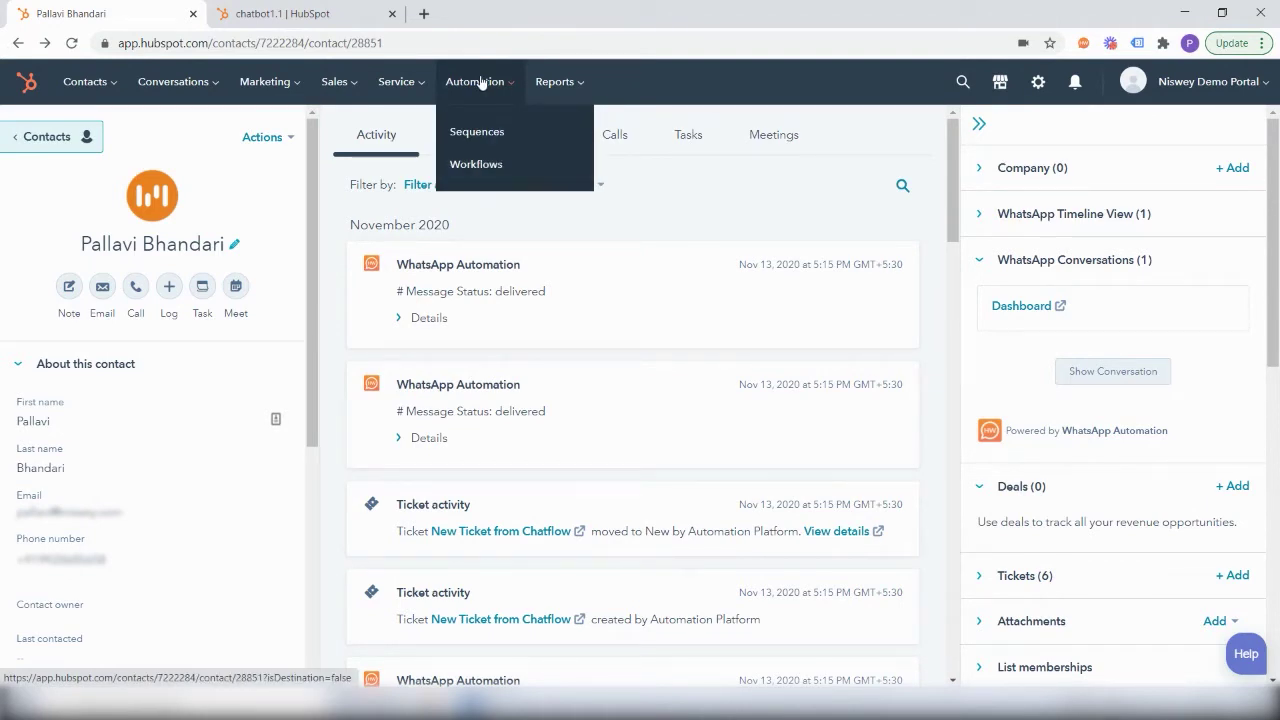
- In chatbot1.1, start an enrollment trigger on WhatsApp Automation: Message received
left_click(297, 9)
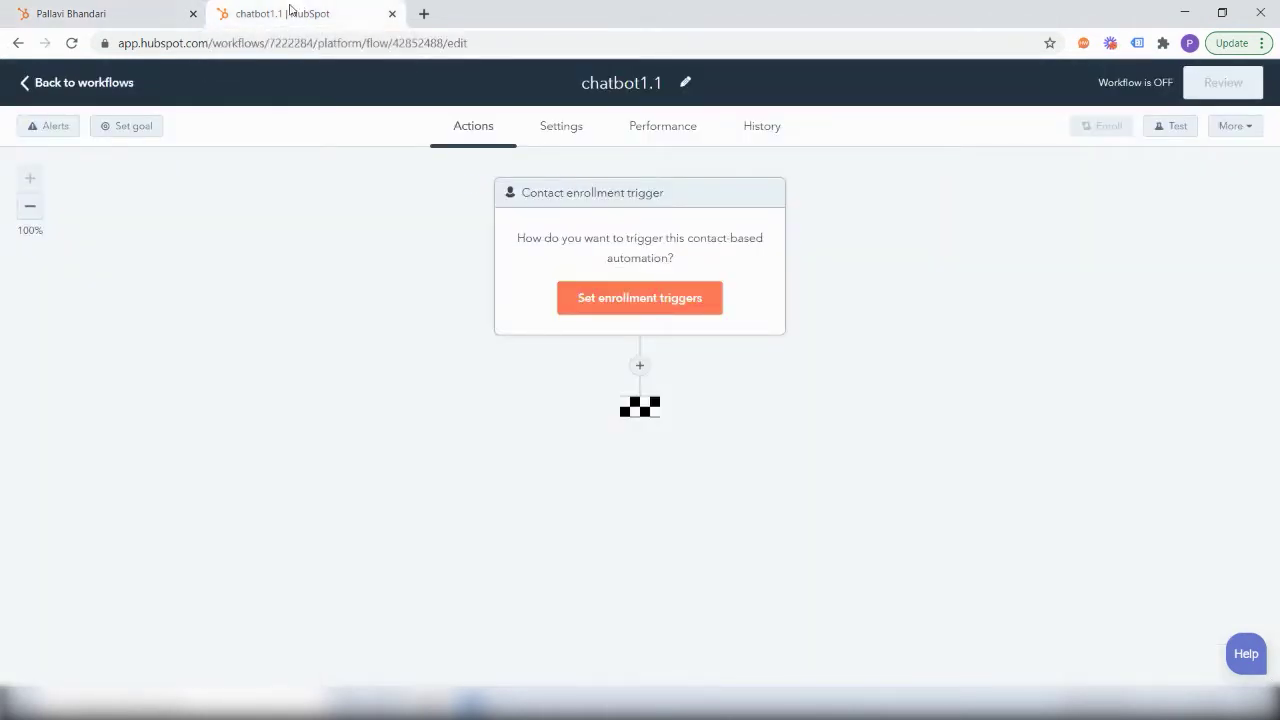
left_click(697, 306)
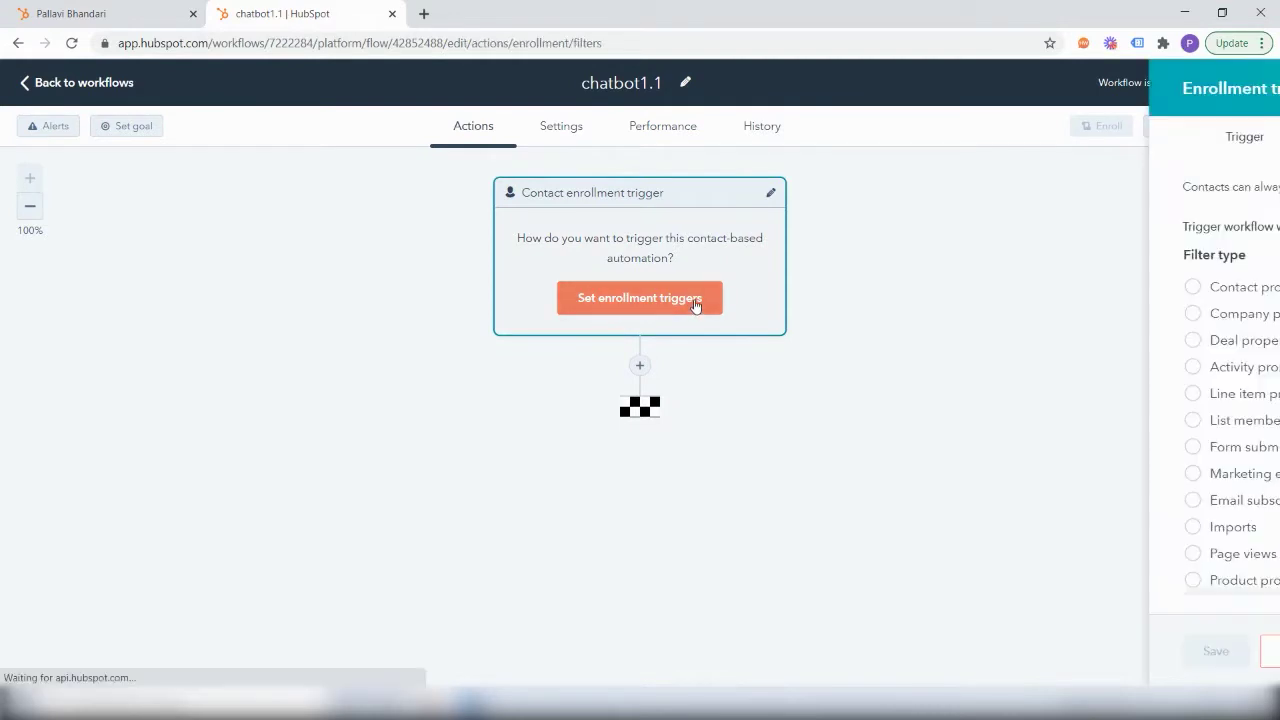
left_click_drag(1240, 300, 1239, 494)
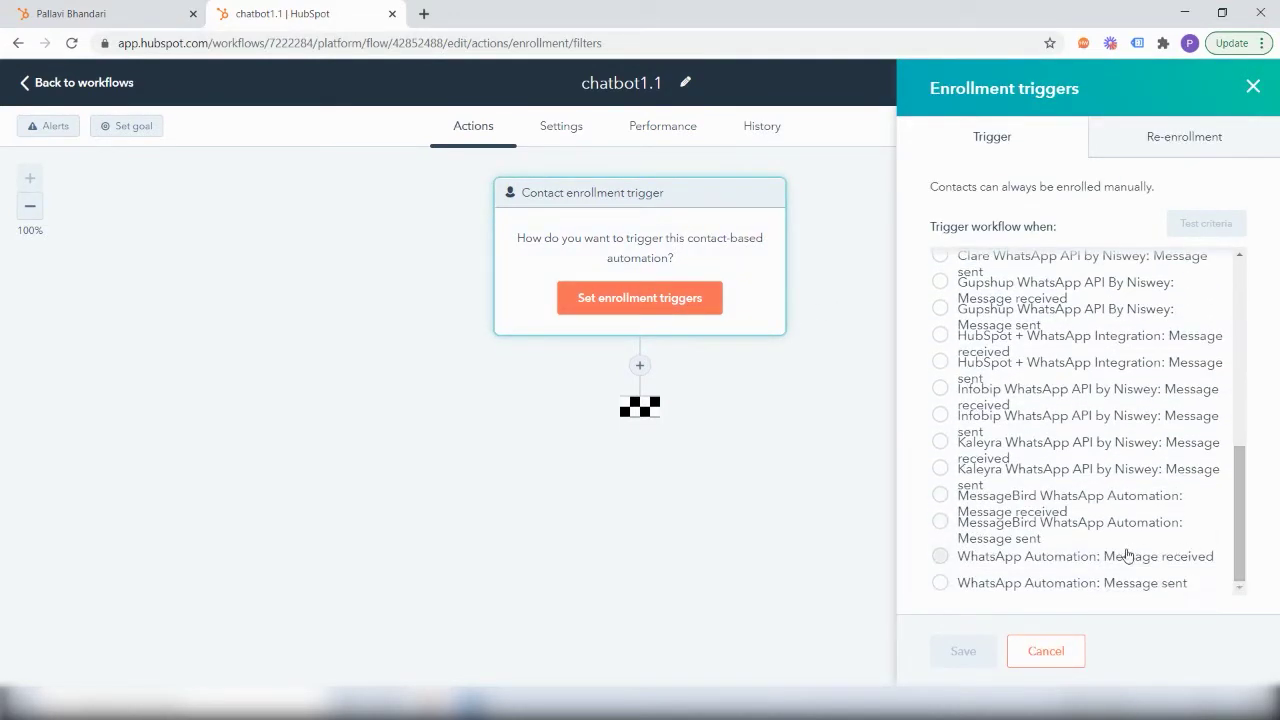
left_click(1032, 561)
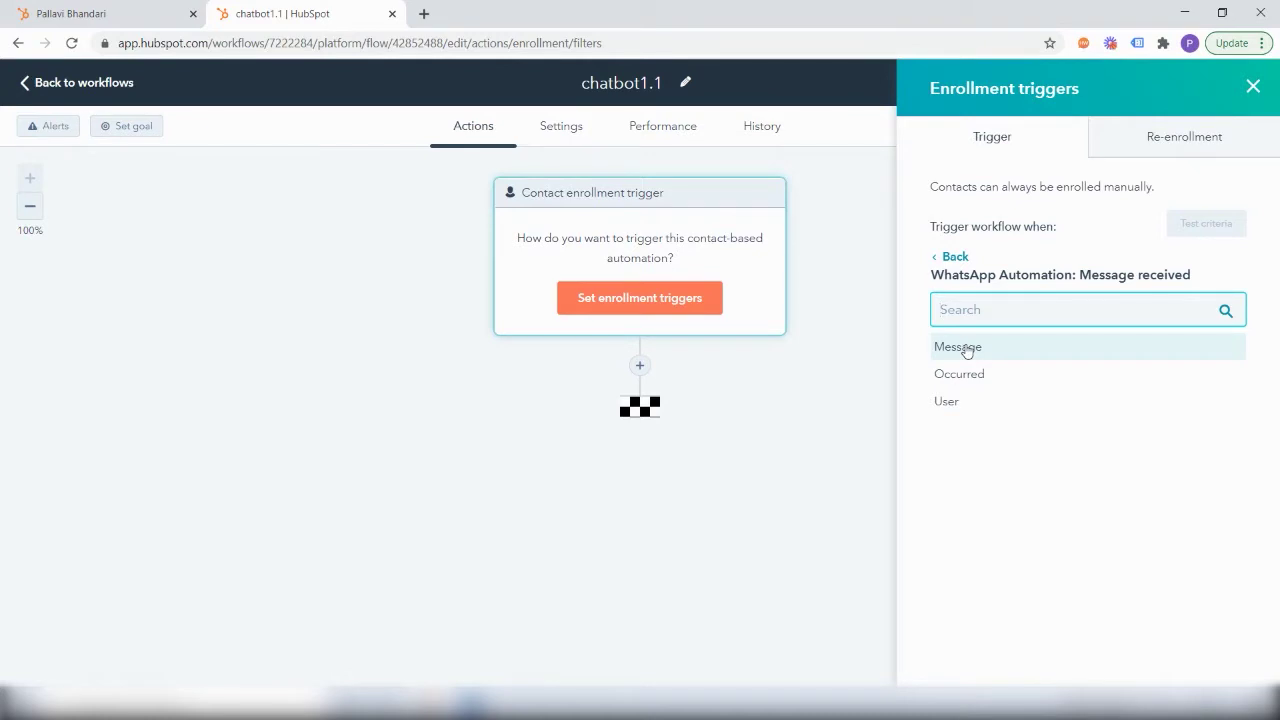
- Filter the trigger on Message containing any of hi, hello or good morning
left_click(967, 350)
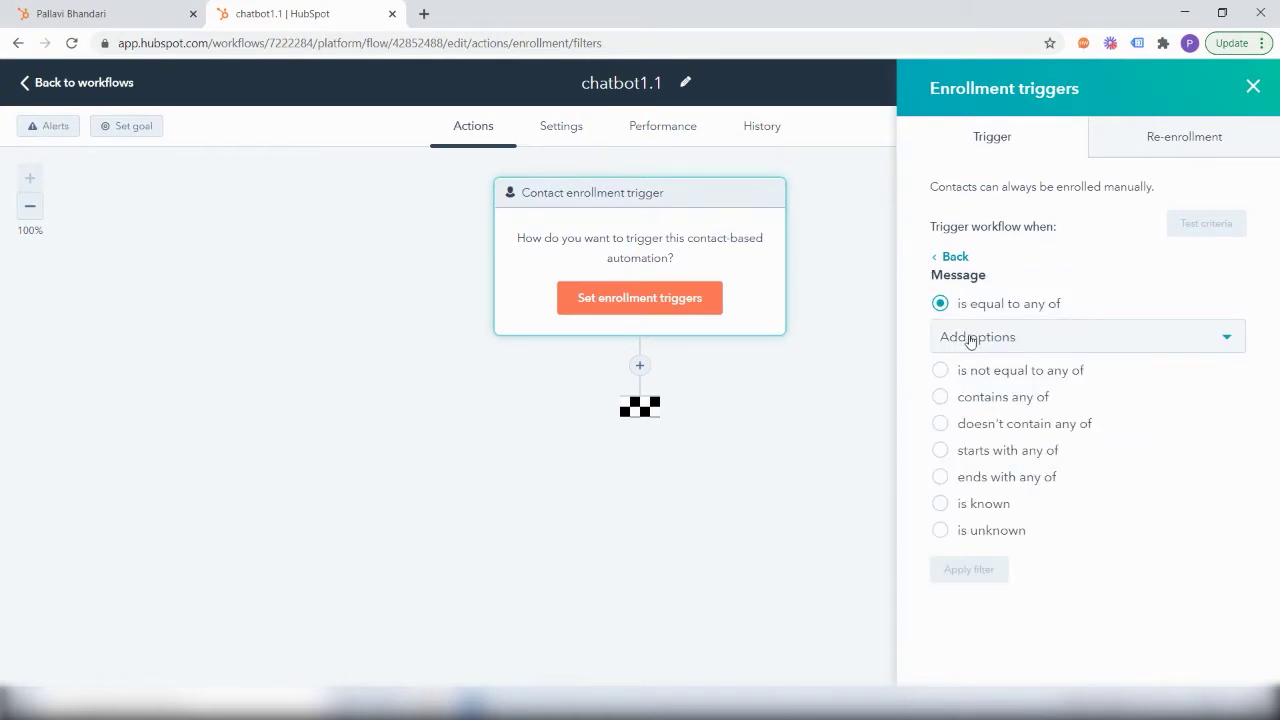
left_click(969, 340)
left_click(884, 352)
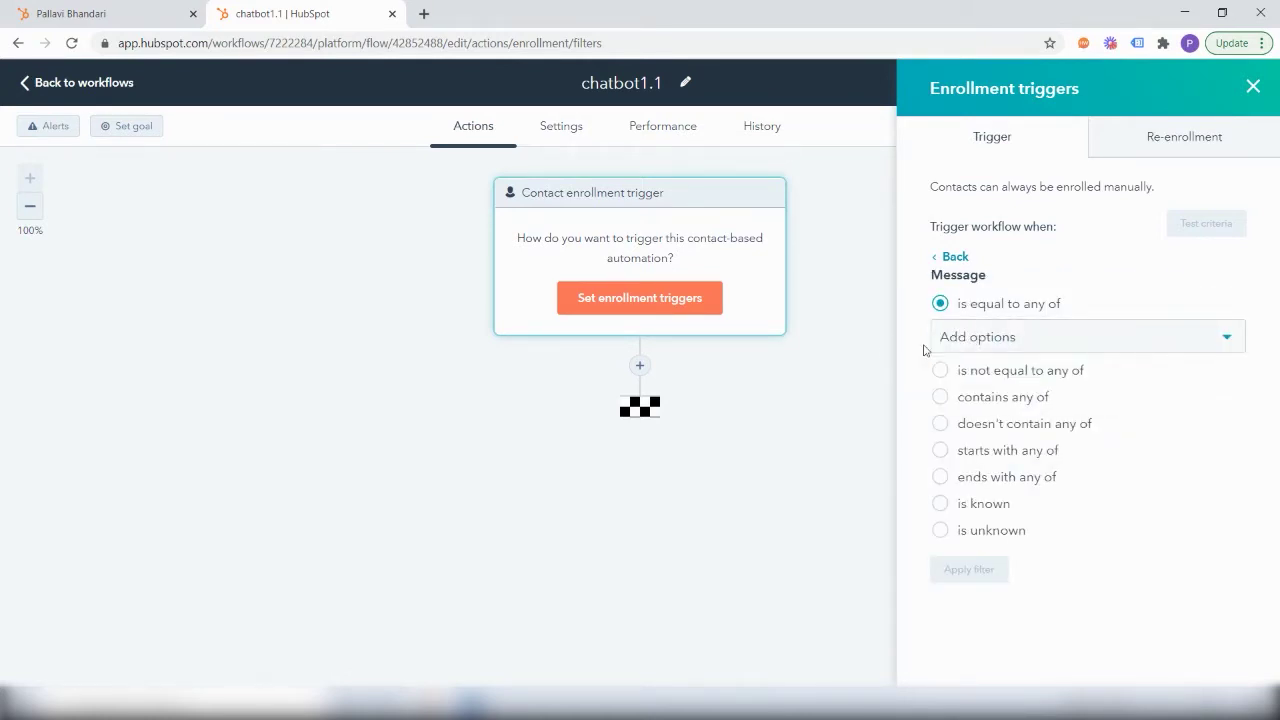
left_click(974, 398)
left_click(975, 390)
type("hi")
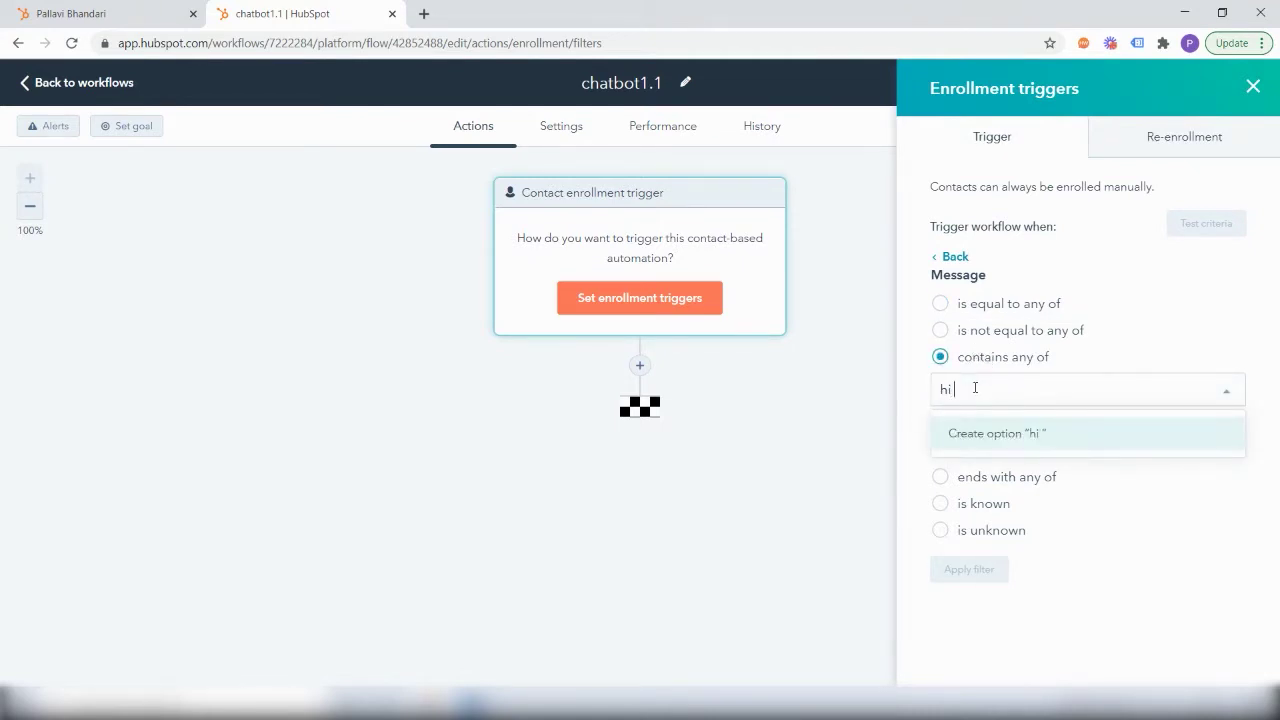
key("Return")
type("hello")
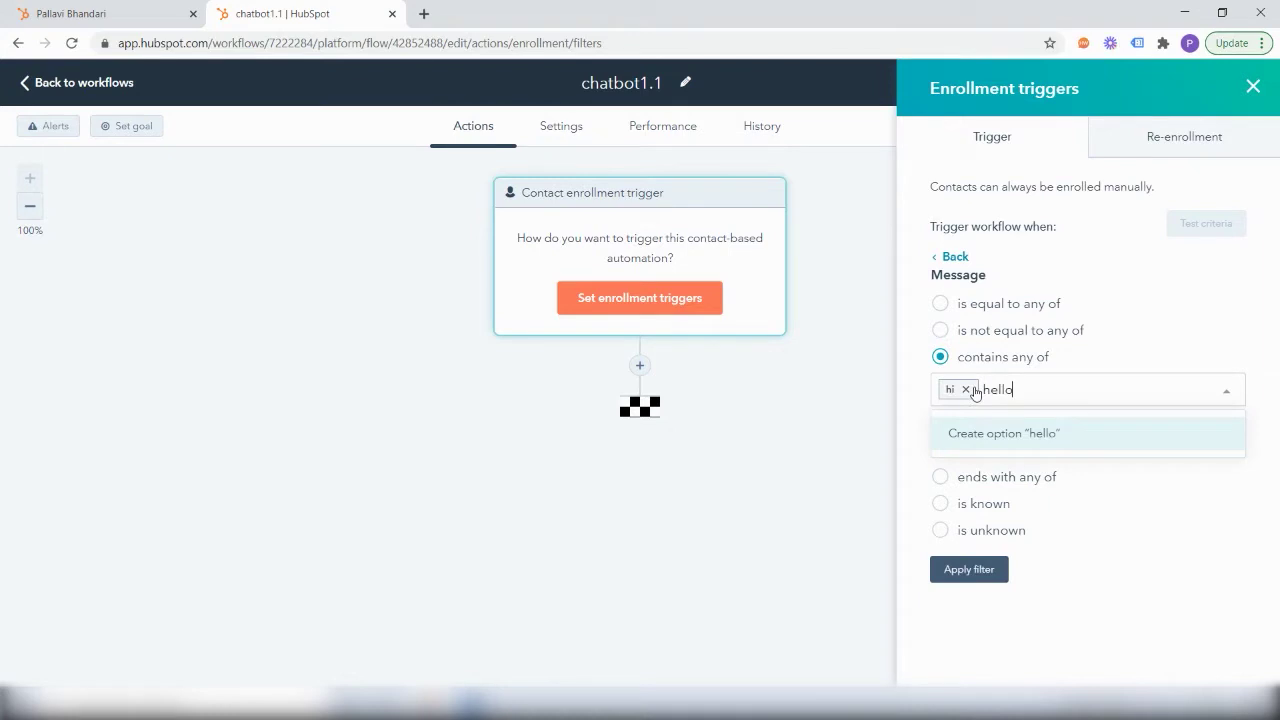
key("Return")
type("good mo")
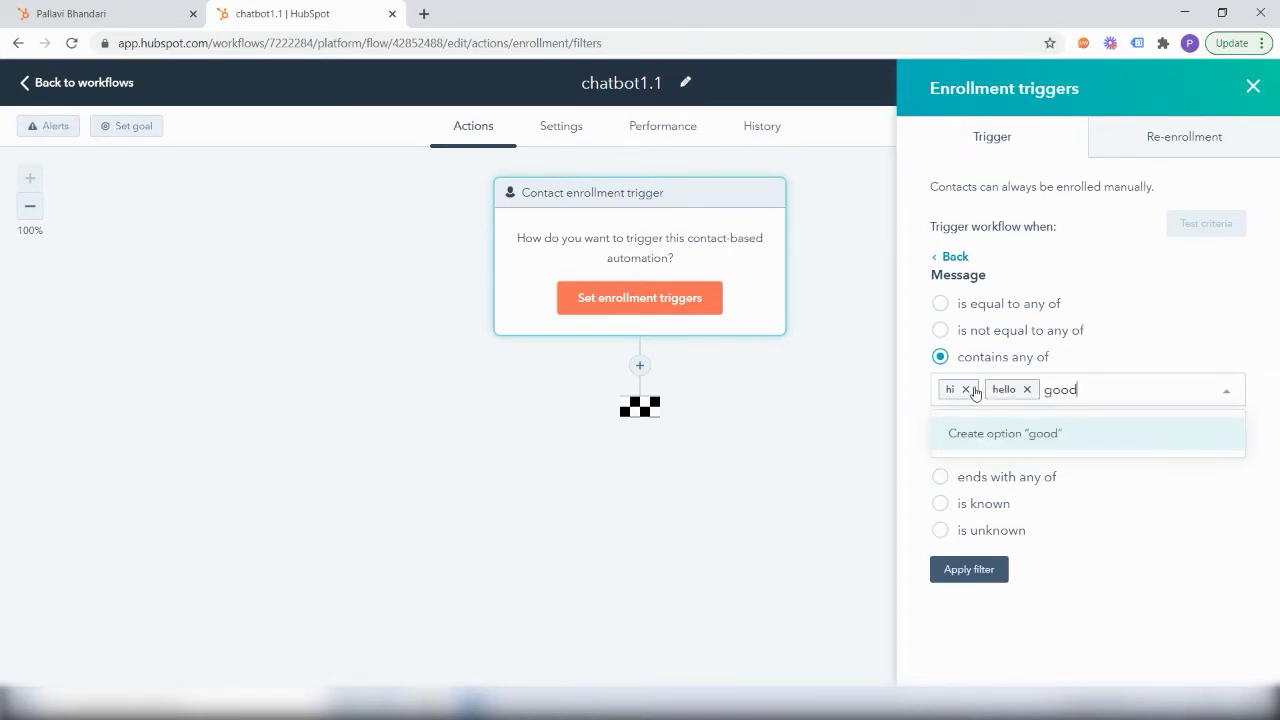
type("rning")
key("Return")
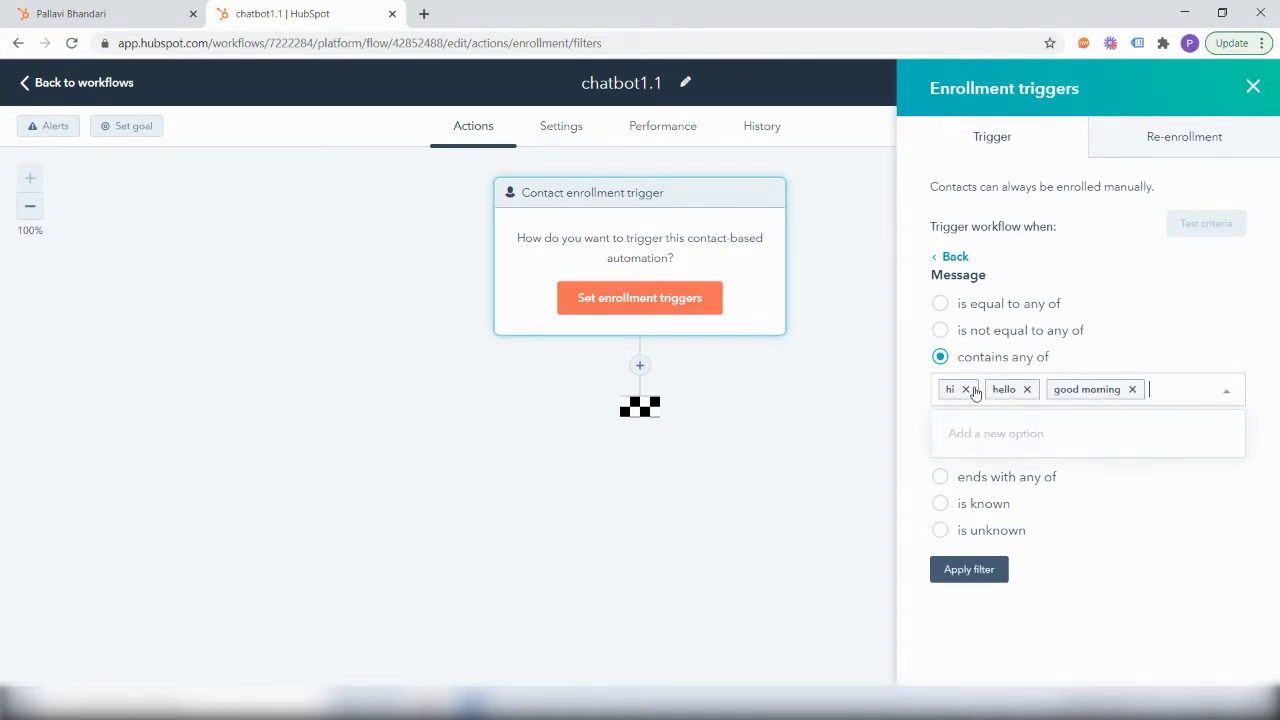
left_click(908, 413)
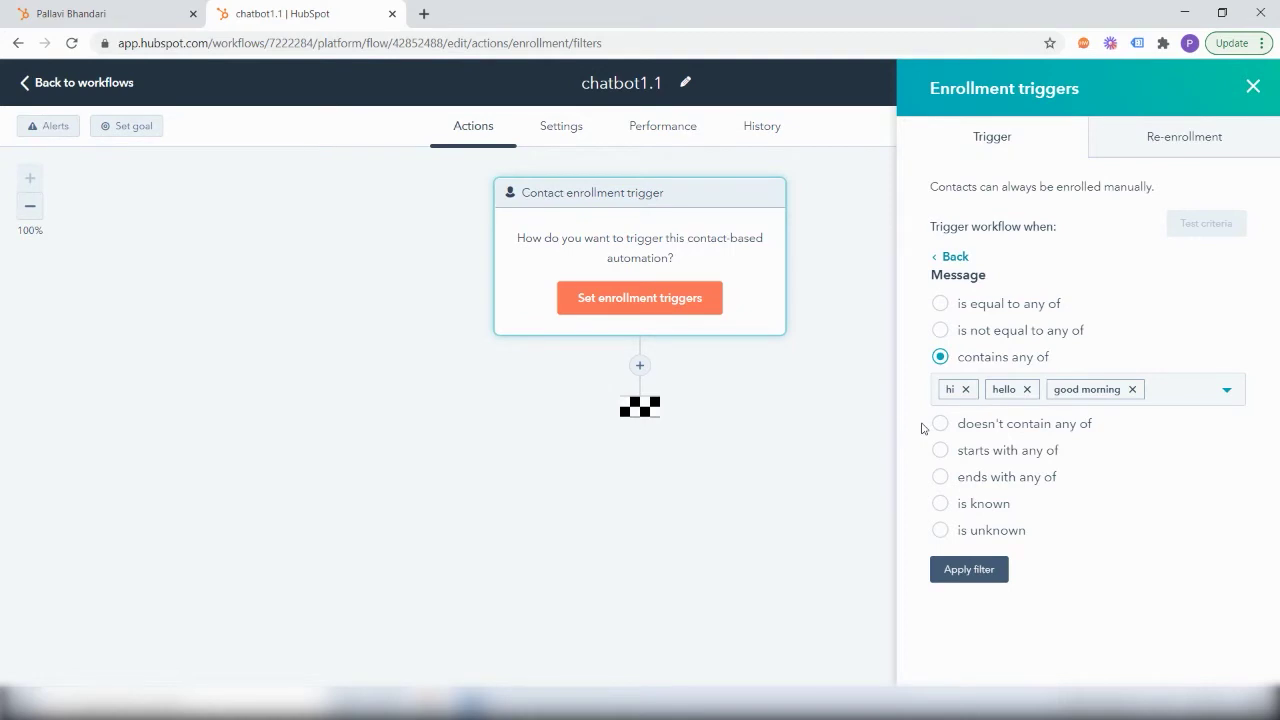
left_click(970, 572)
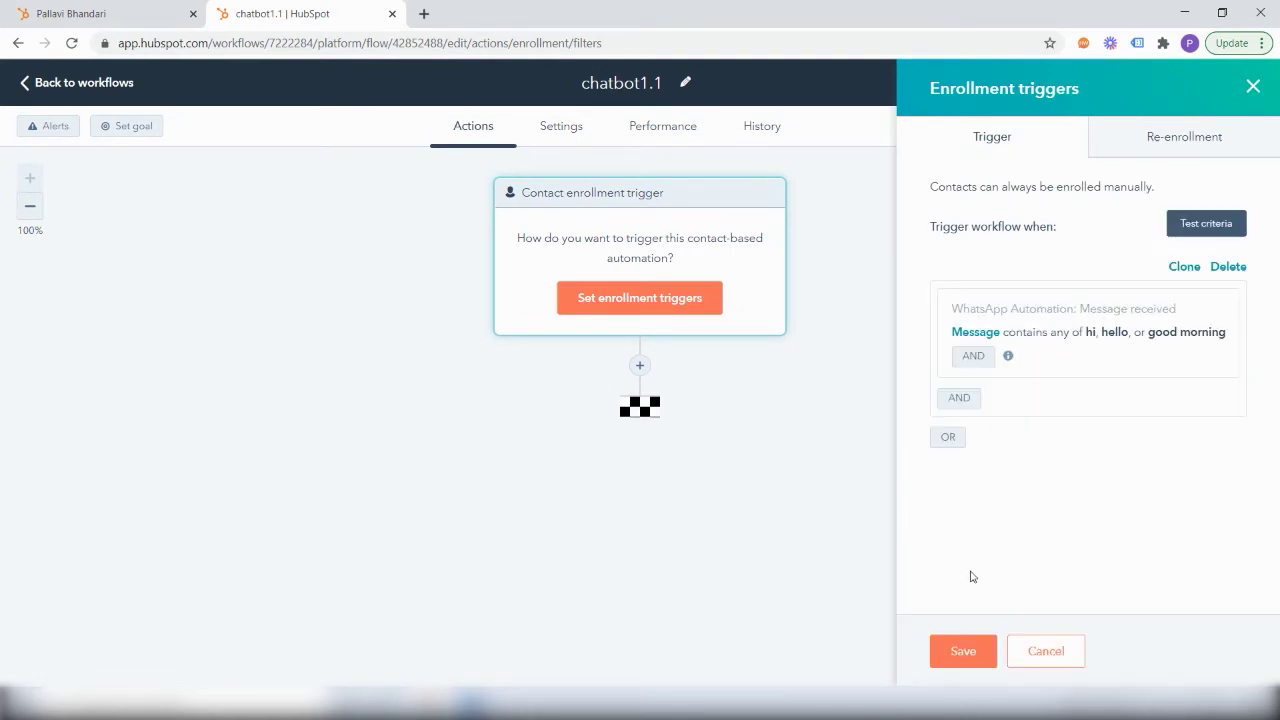
- Add an AND condition that Phone number equals the contact's number, and save the triggers
left_click(956, 398)
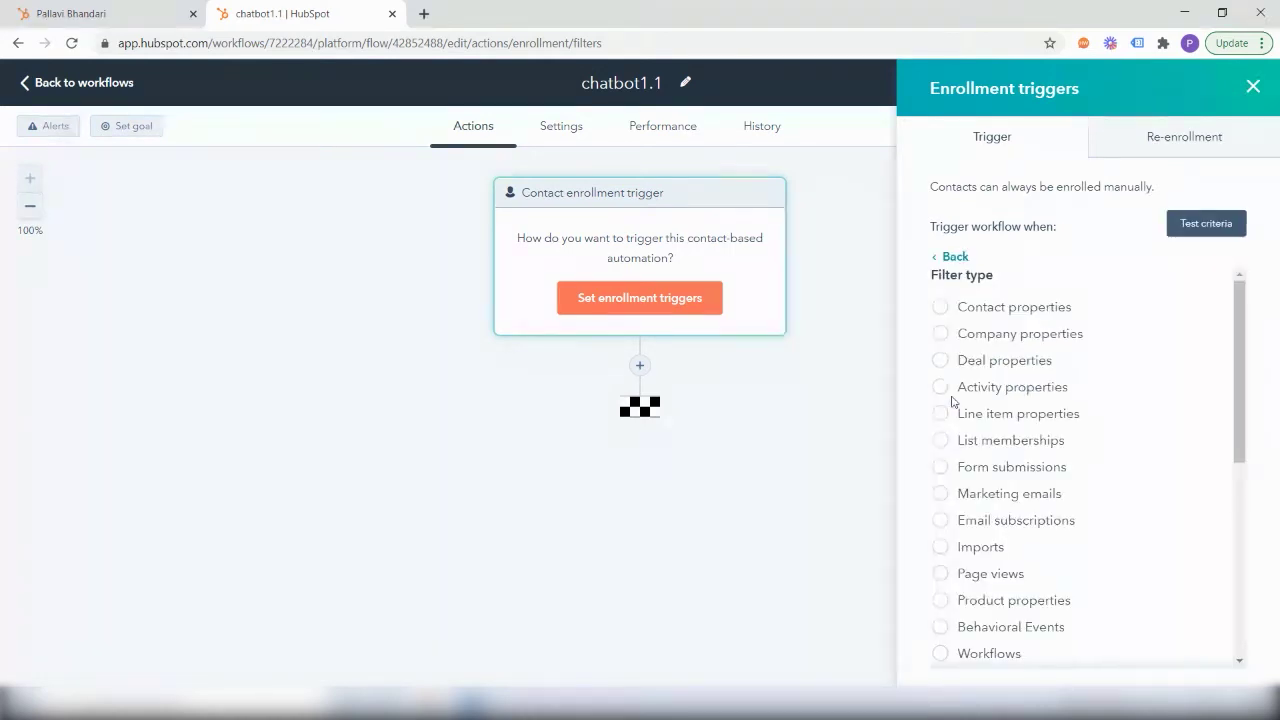
left_click(971, 307)
type("pho")
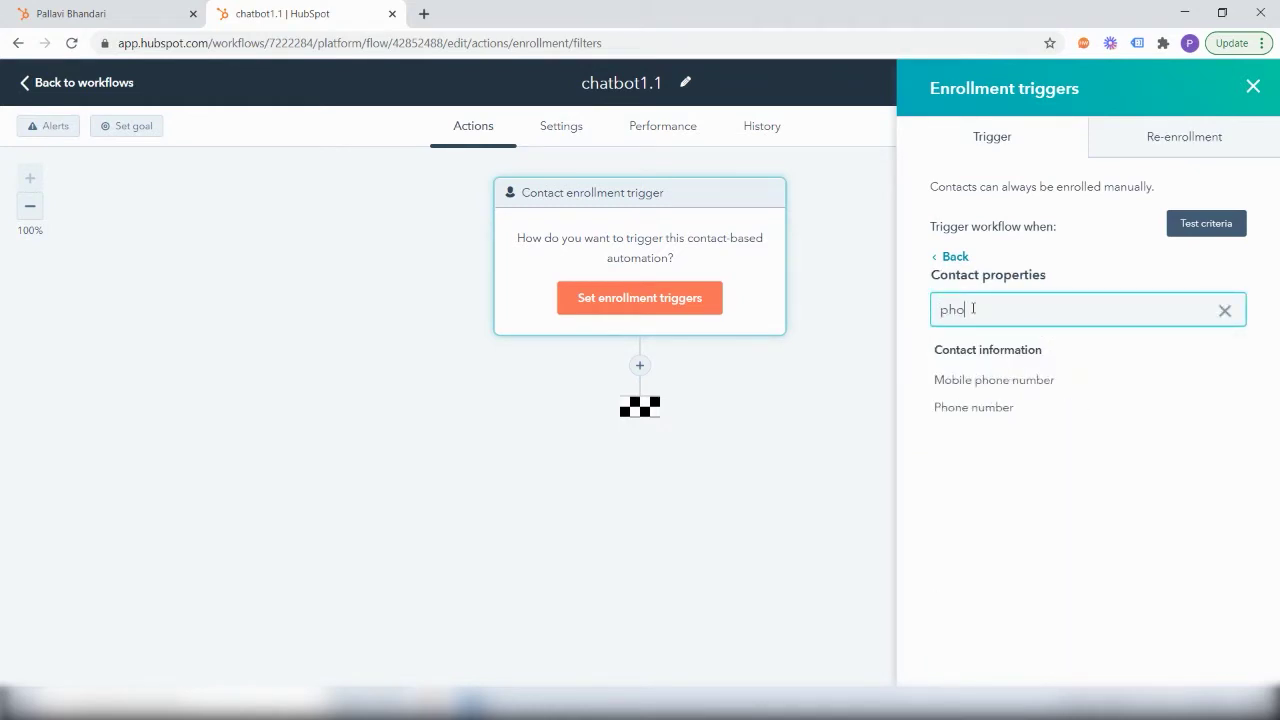
type("ne")
left_click(986, 408)
left_click(976, 378)
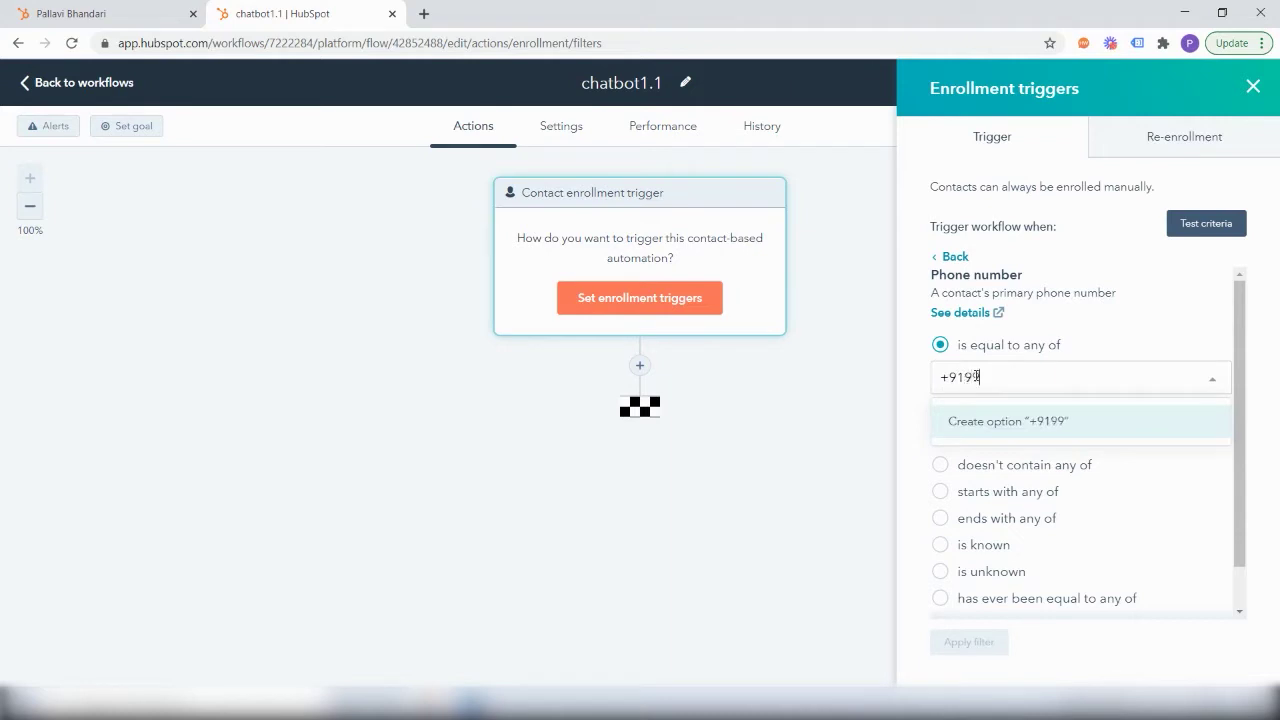
key("Return")
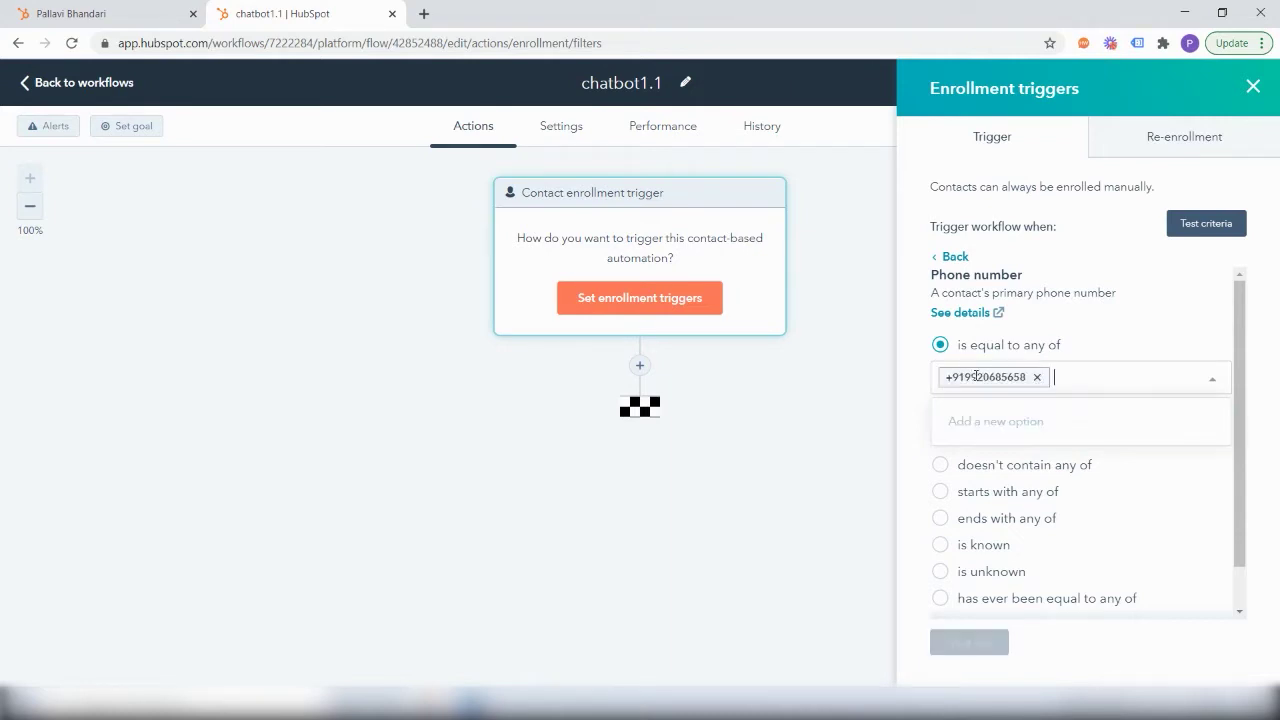
left_click(954, 643)
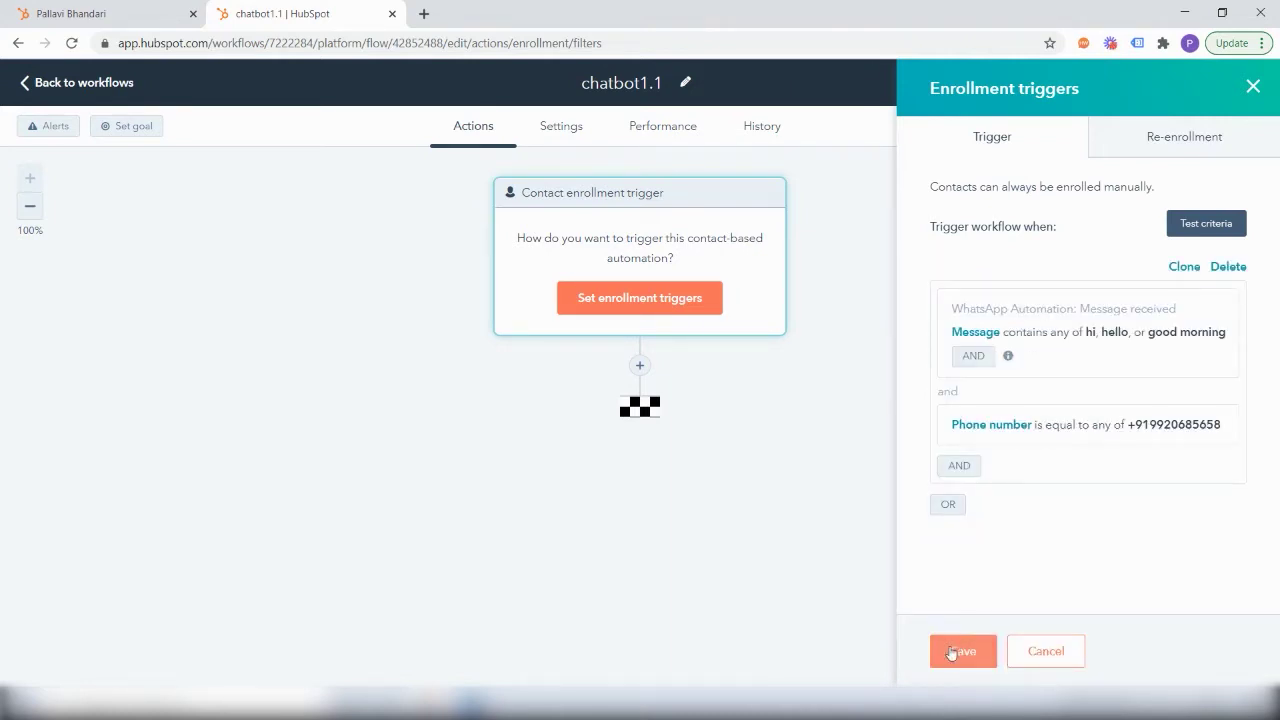
left_click(948, 656)
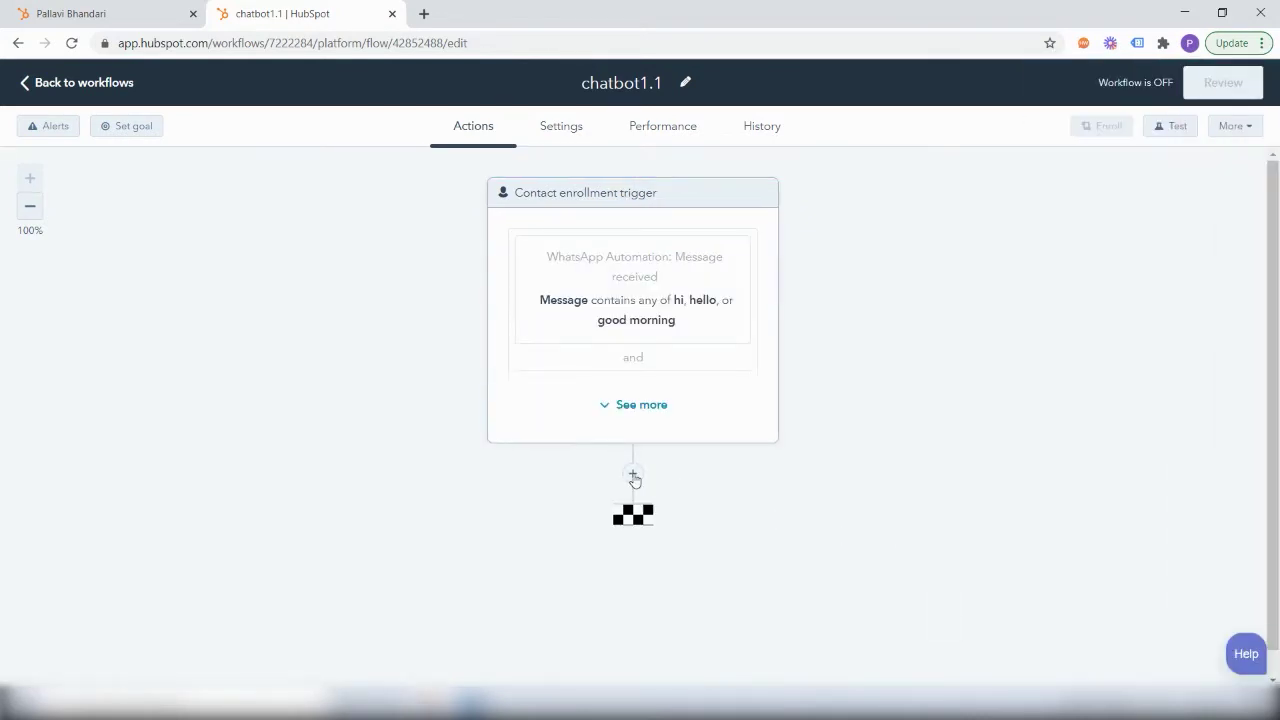
- Add a Send WhatsApp Message action with the pasted welcome menu: 1 Customer Service, 2 Sales
left_click(633, 474)
left_click_drag(1277, 175, 1271, 413)
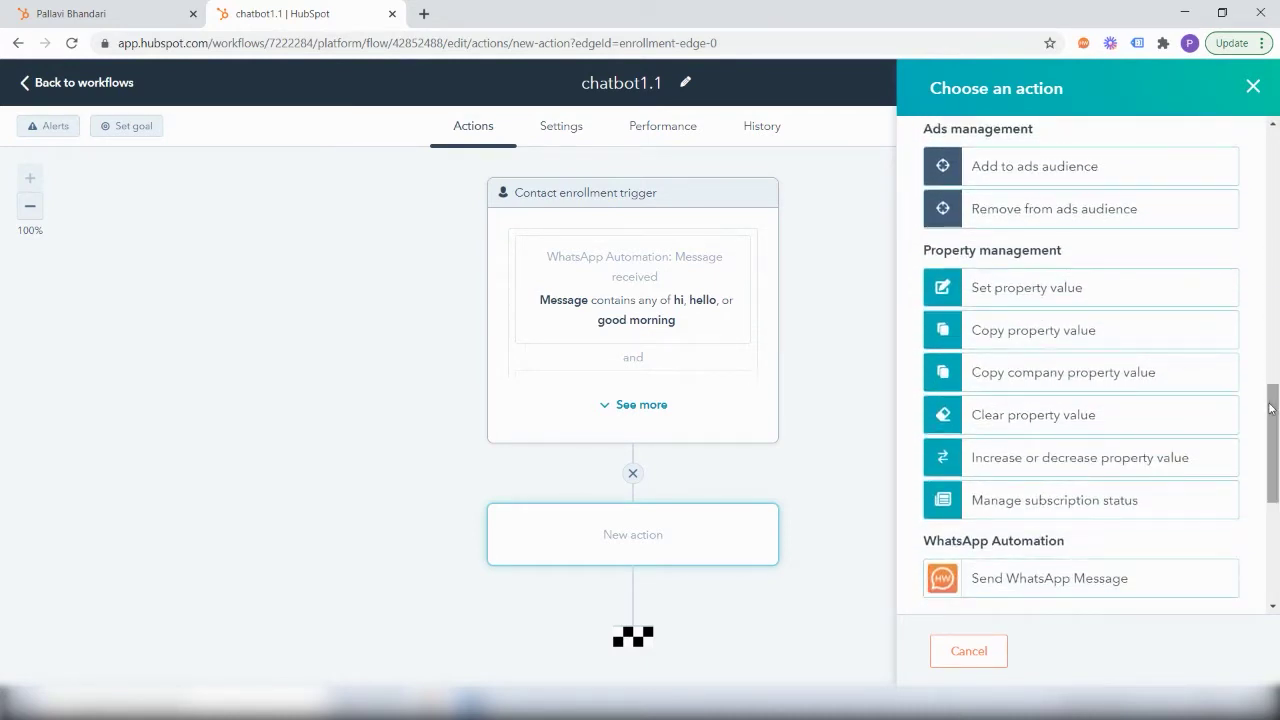
left_click(1086, 587)
left_click(997, 259)
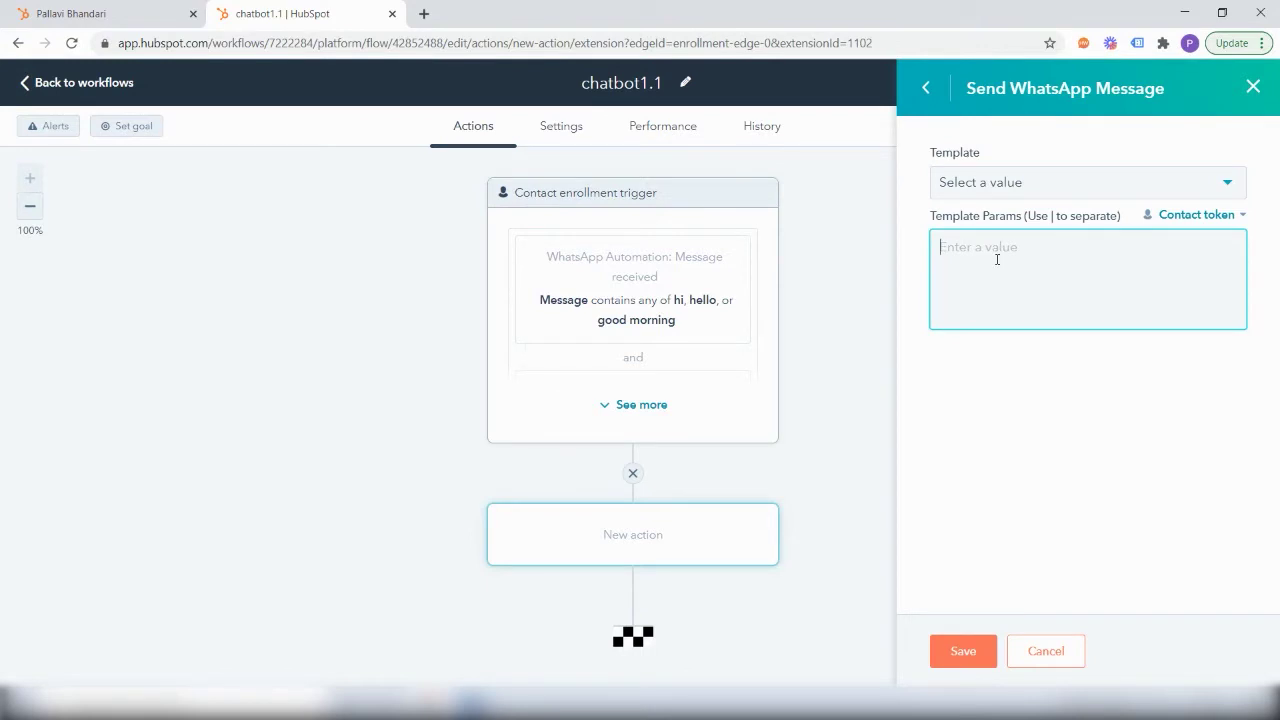
type("Welcome! Please reply with one of the following numbers: \"1\" for Customer Service \"2\" for Sales")
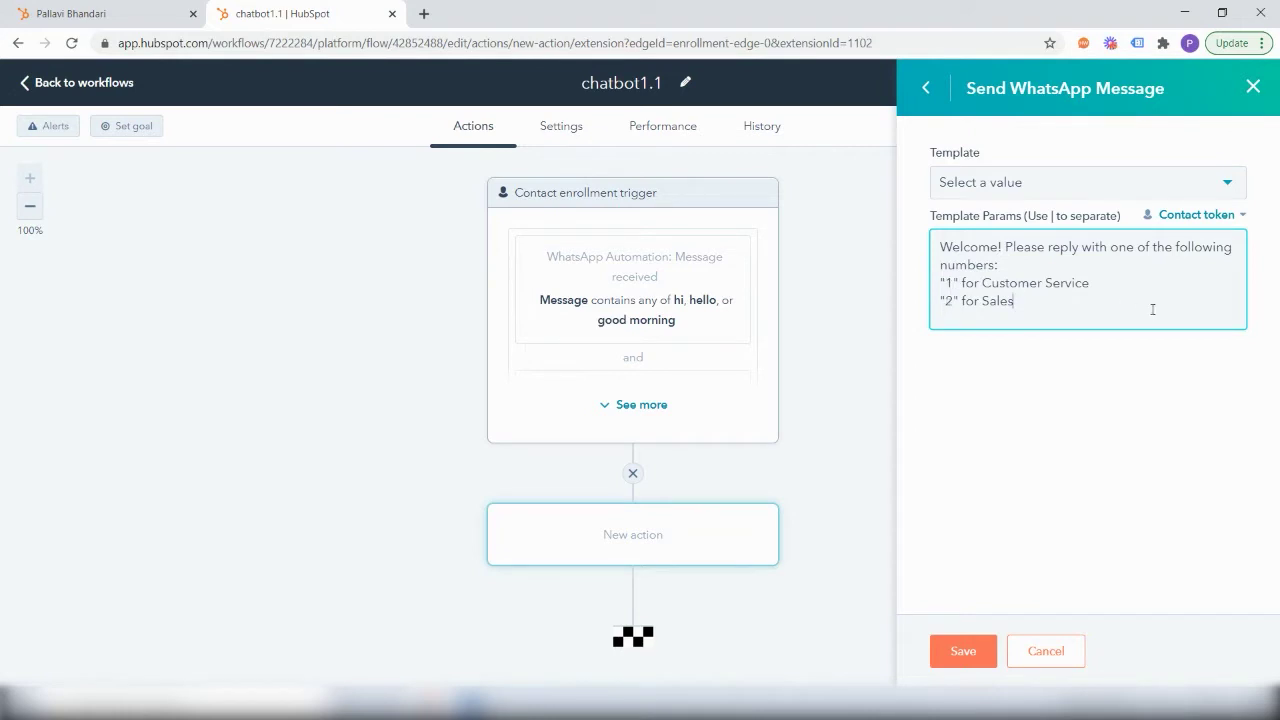
left_click(973, 651)
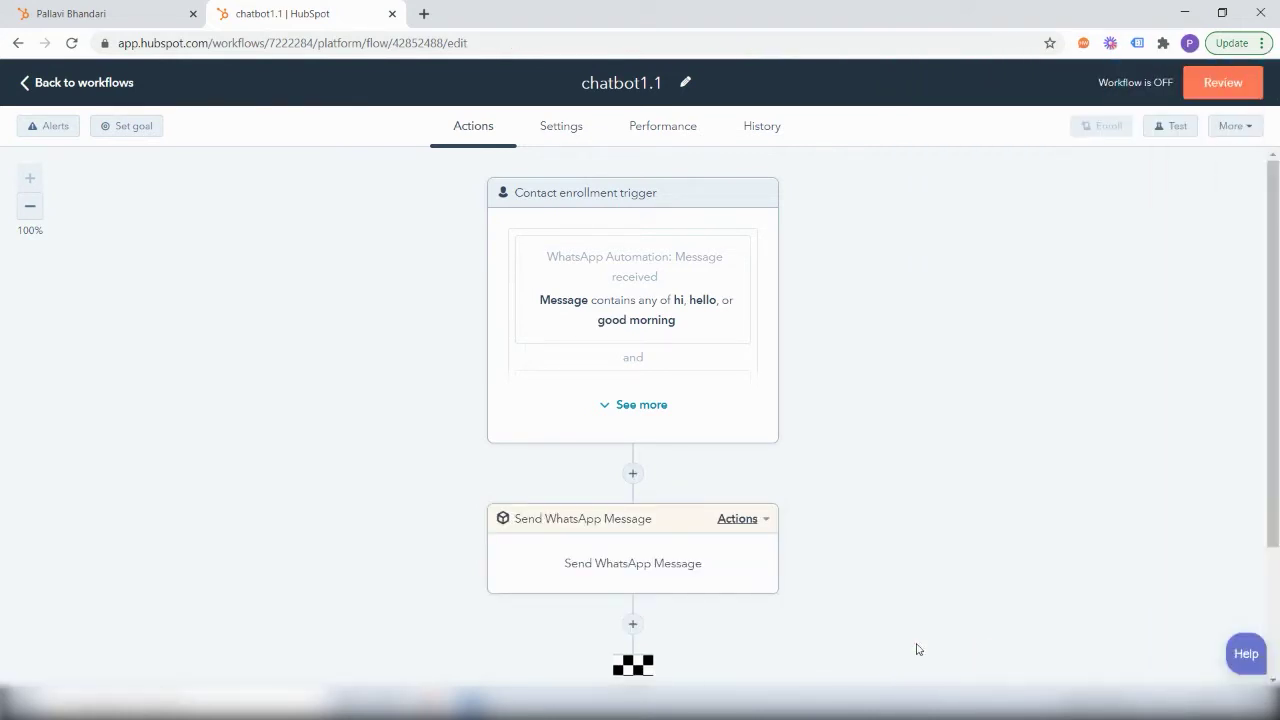
left_click(660, 404)
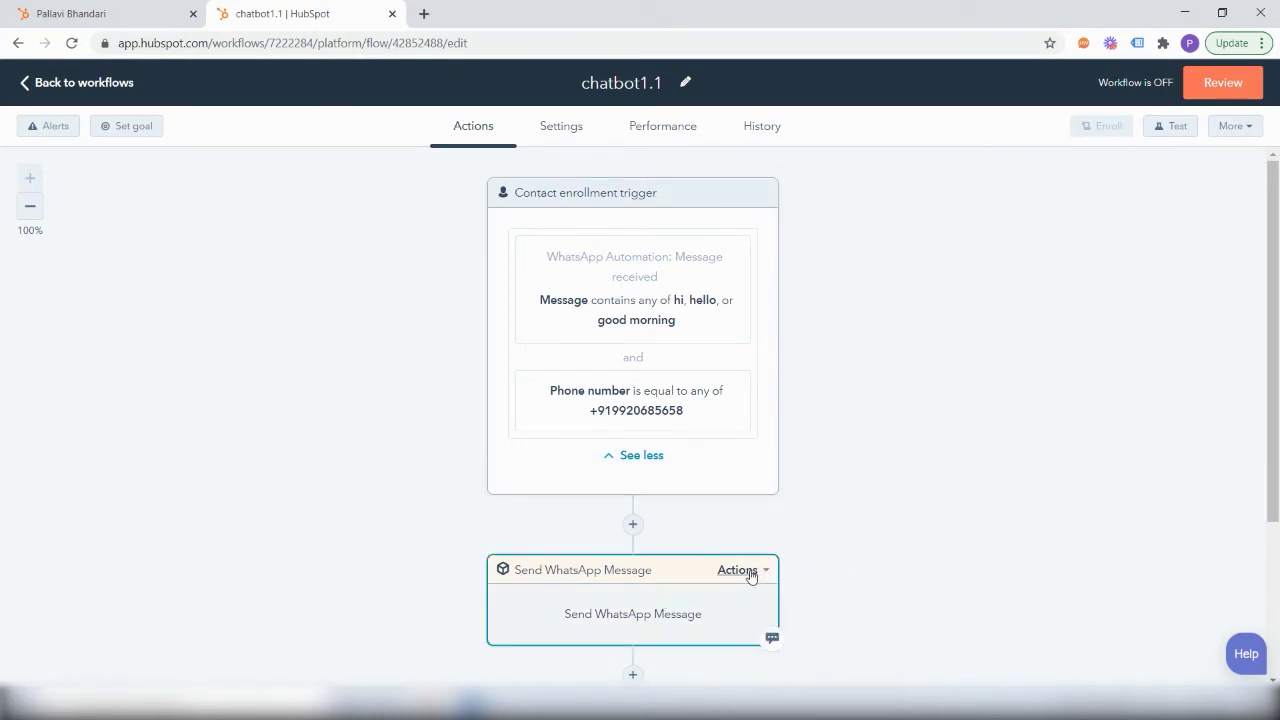
- Add a third trigger condition on the contact property WA Level1 Chatflow Active?
left_click(681, 604)
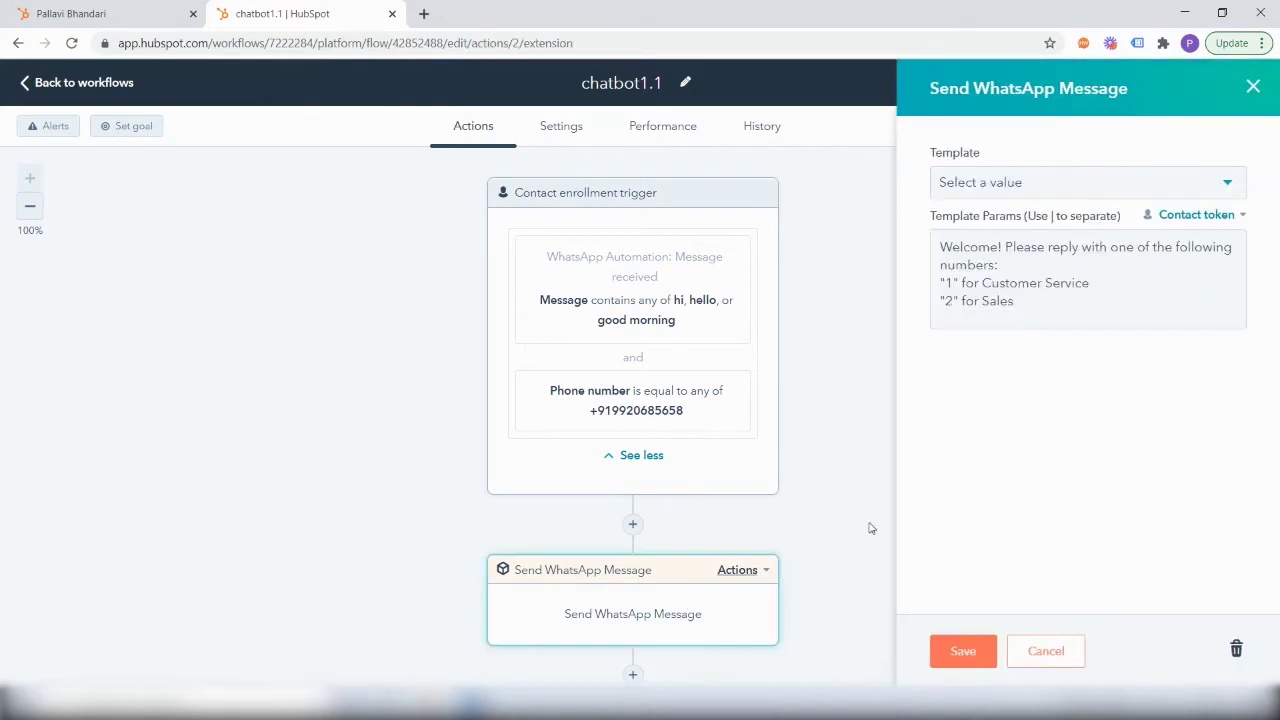
left_click(1253, 86)
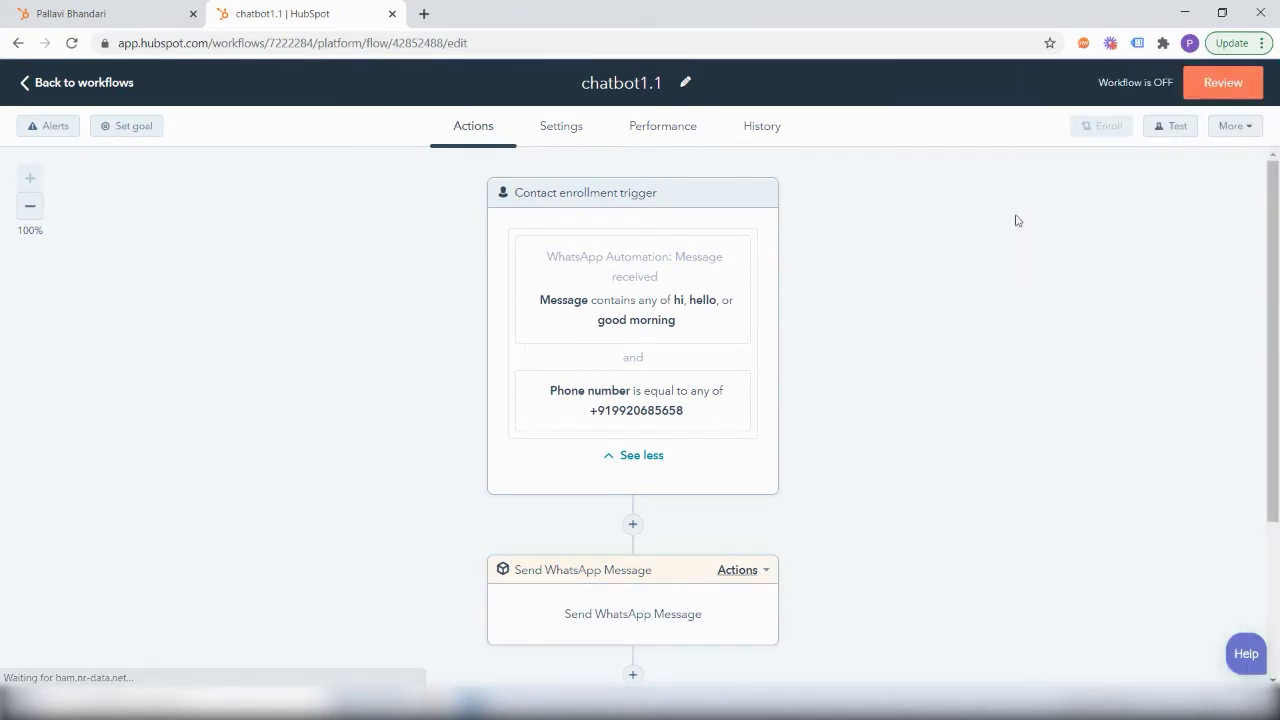
left_click(606, 371)
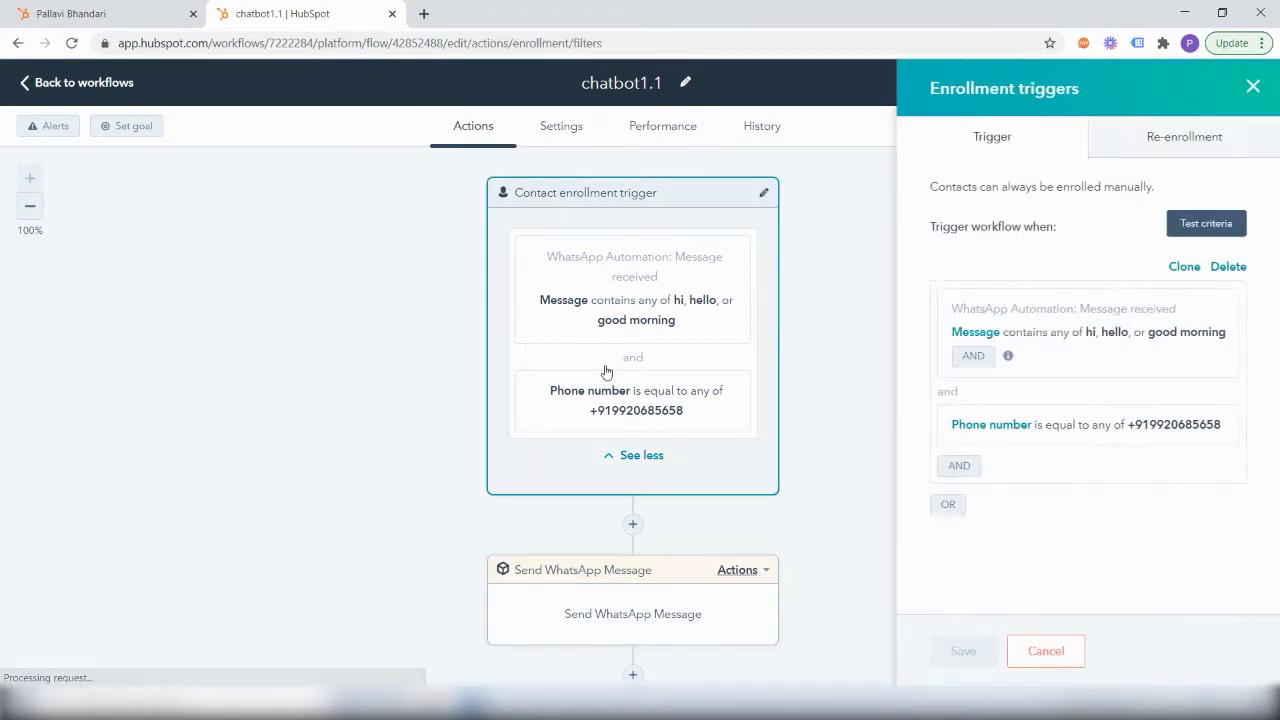
left_click(957, 468)
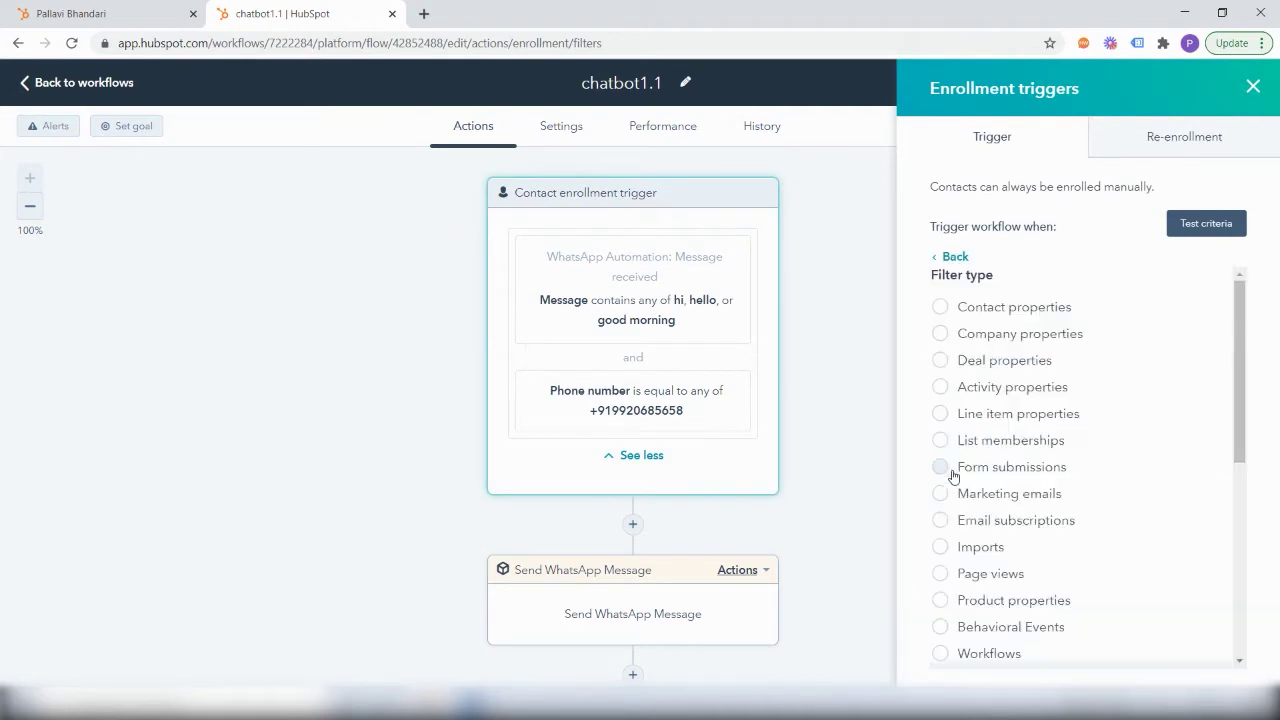
left_click(978, 314)
type("wa")
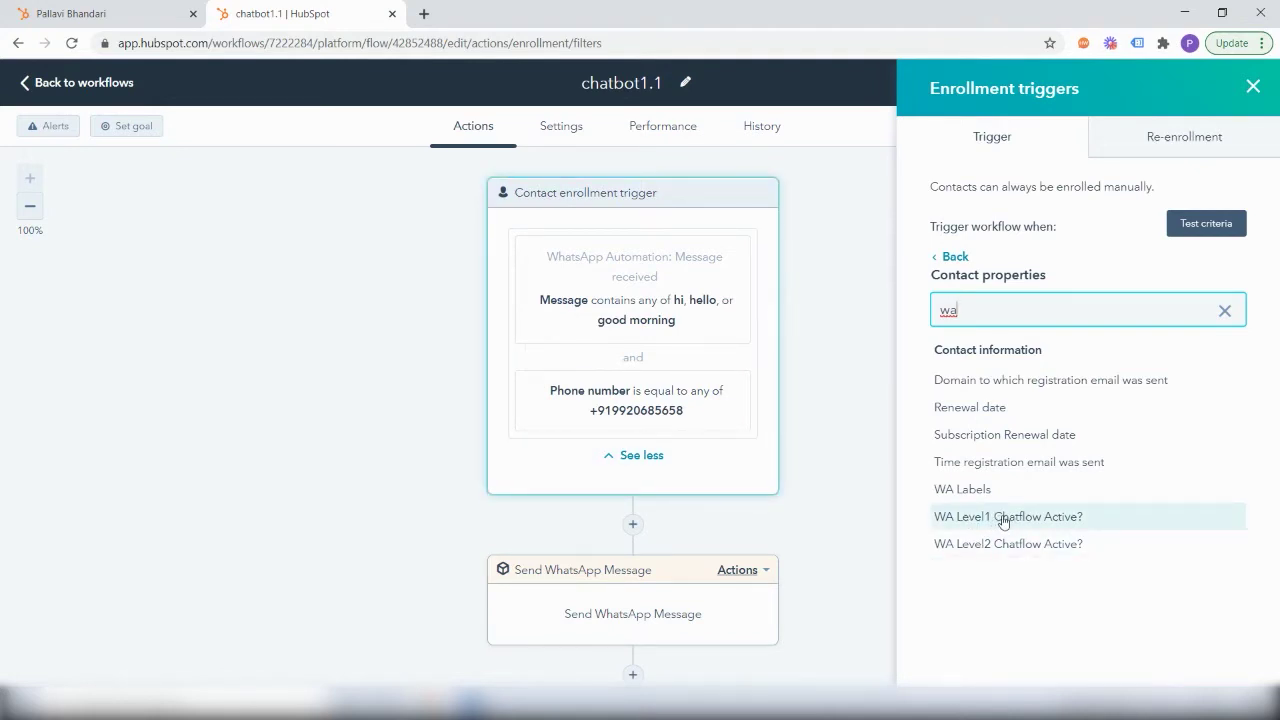
left_click(1003, 521)
- Set that condition to 'is none of Yes', apply it, and save the triggers
left_click(964, 386)
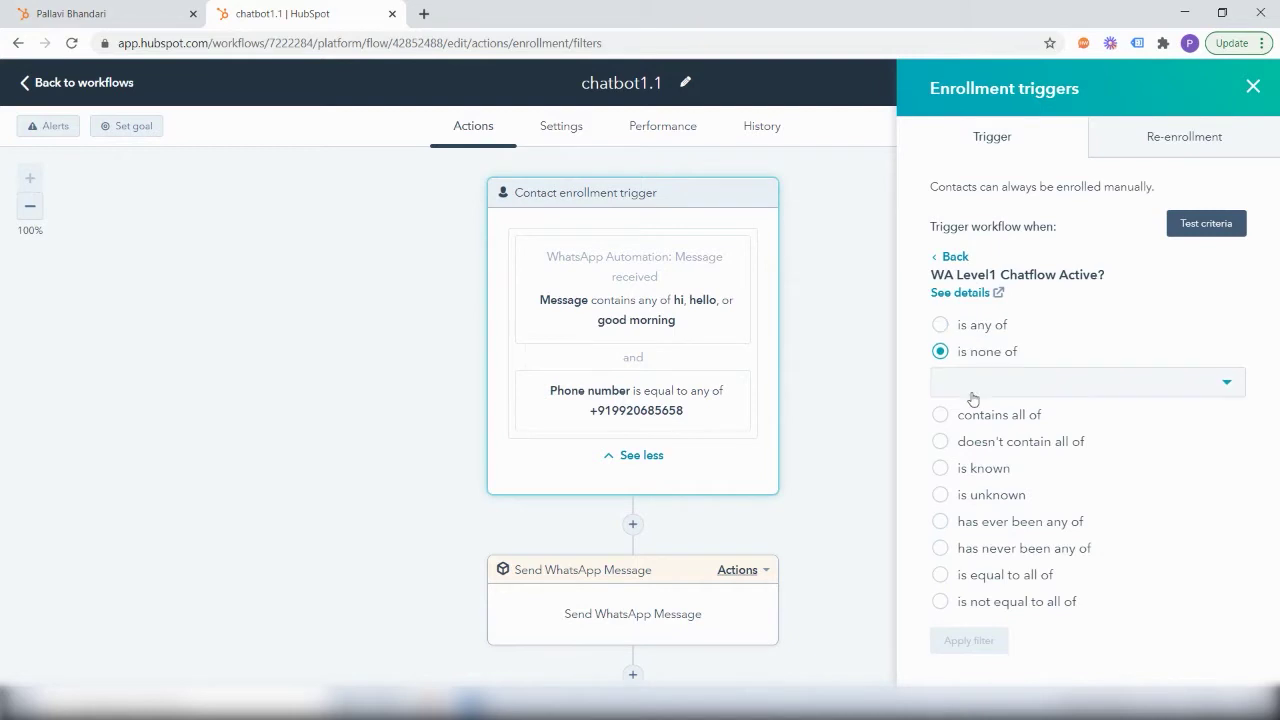
left_click(976, 385)
left_click(958, 426)
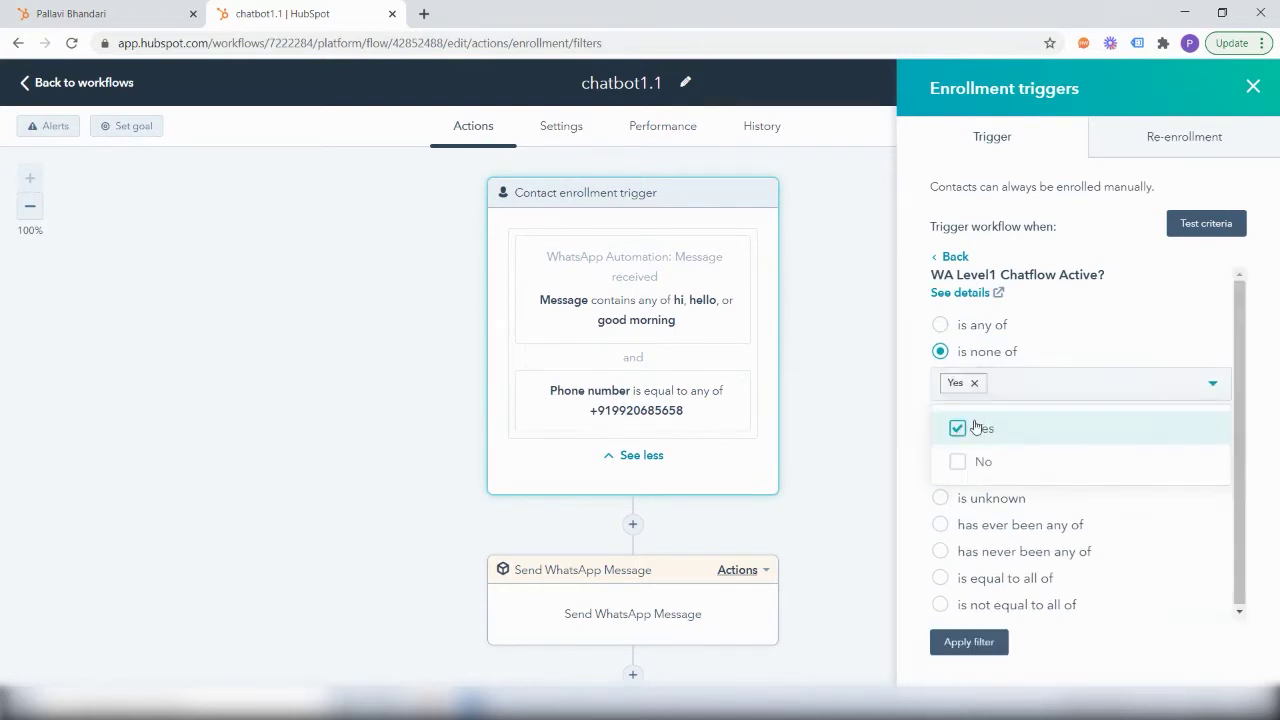
left_click(908, 417)
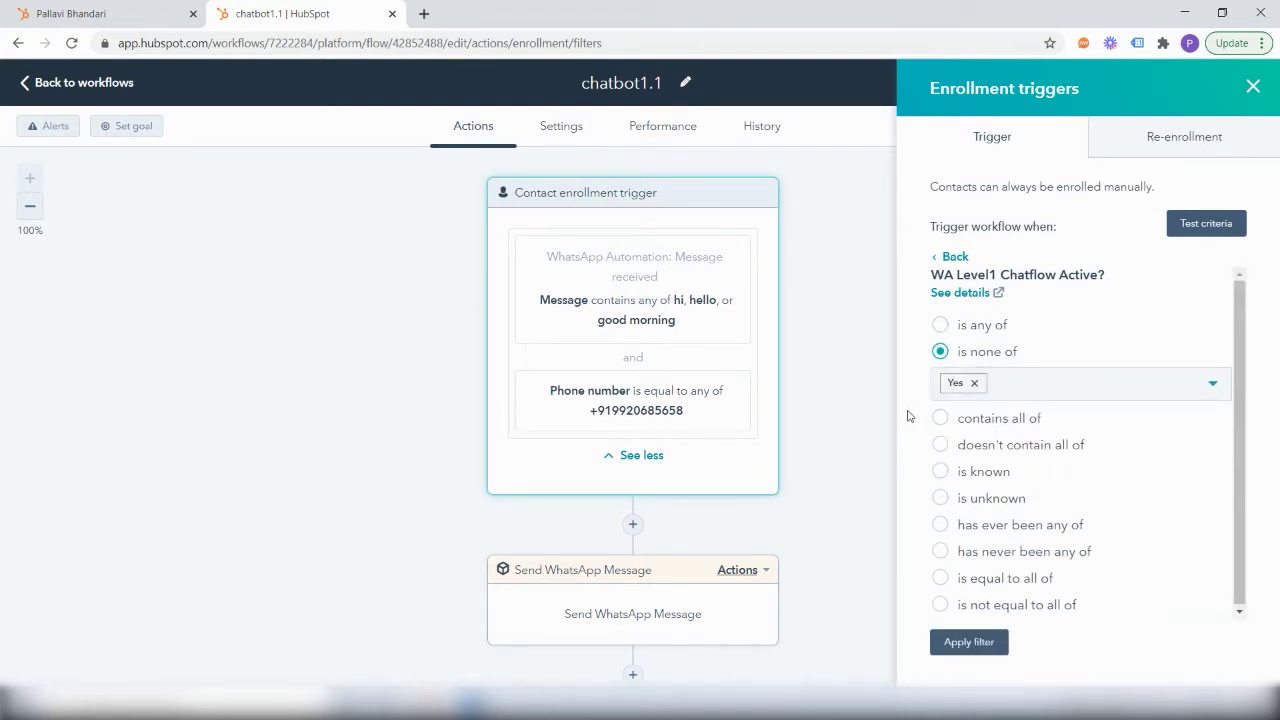
left_click(968, 643)
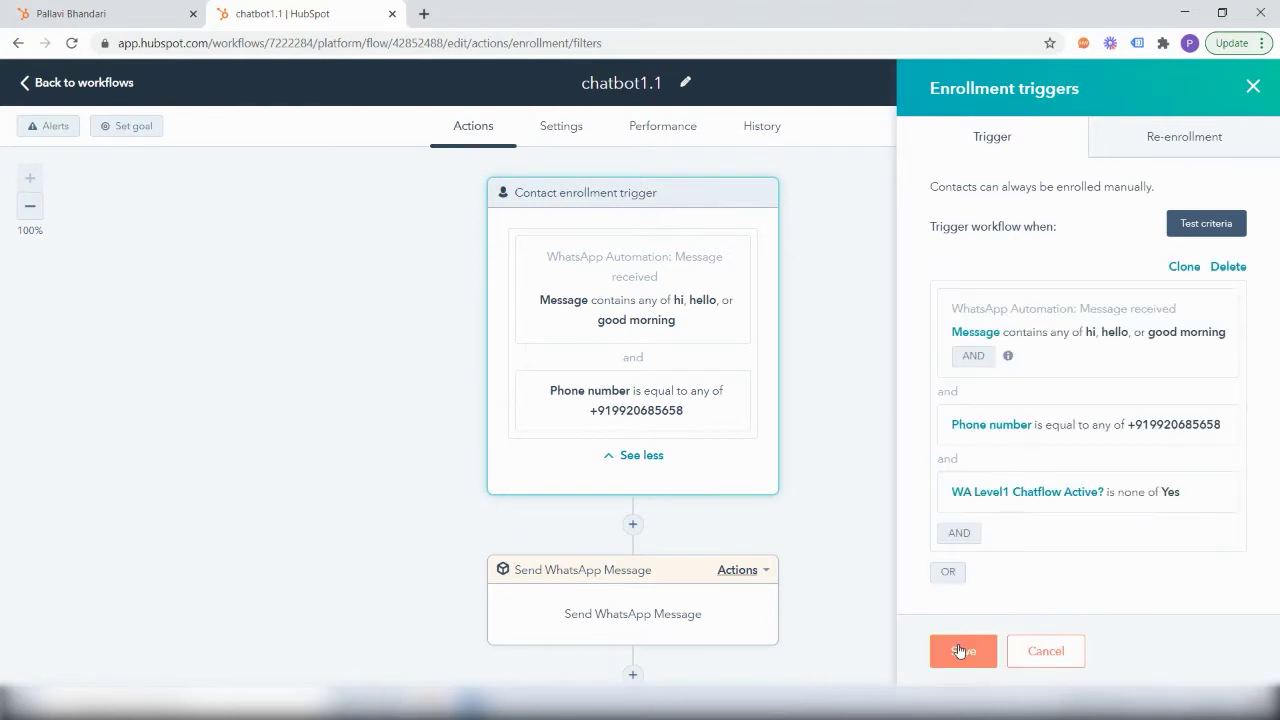
left_click(955, 655)
scroll(827, 527, "down", 1)
scroll(654, 608, "down", 2)
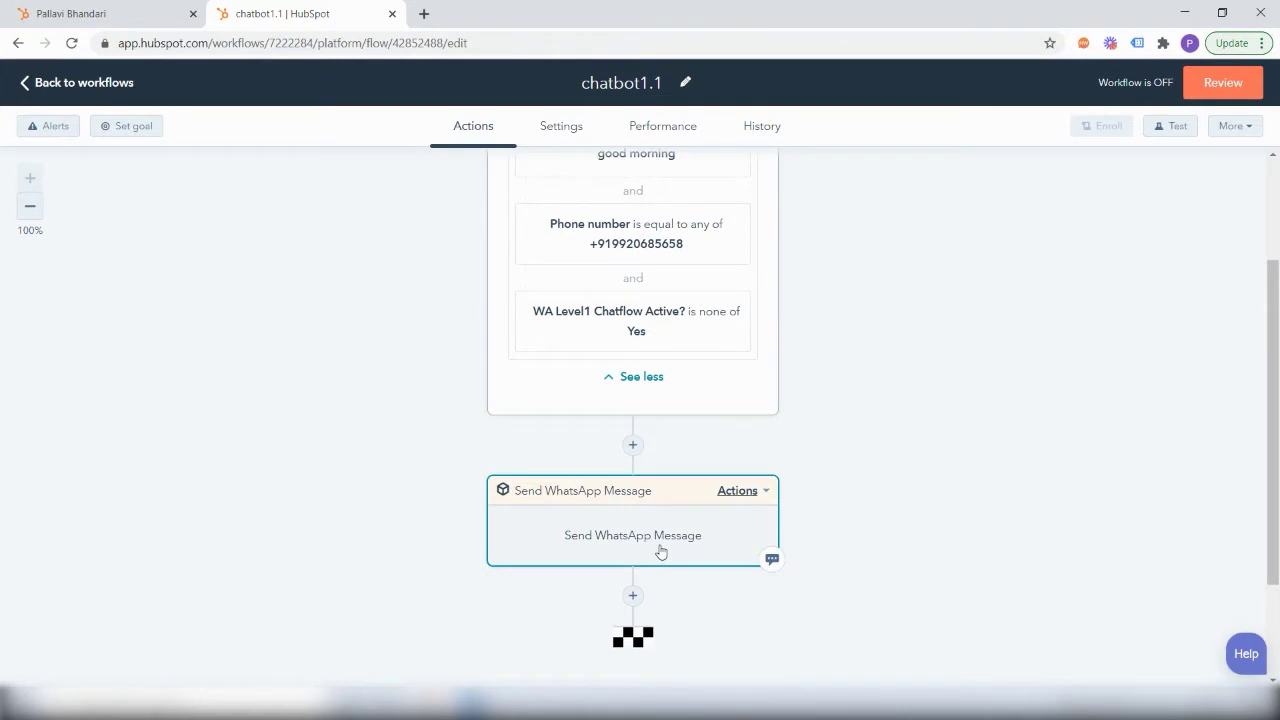
- Add a Set property value action setting WA Level1 Chatflow Active? to Yes after the WhatsApp message
left_click(633, 598)
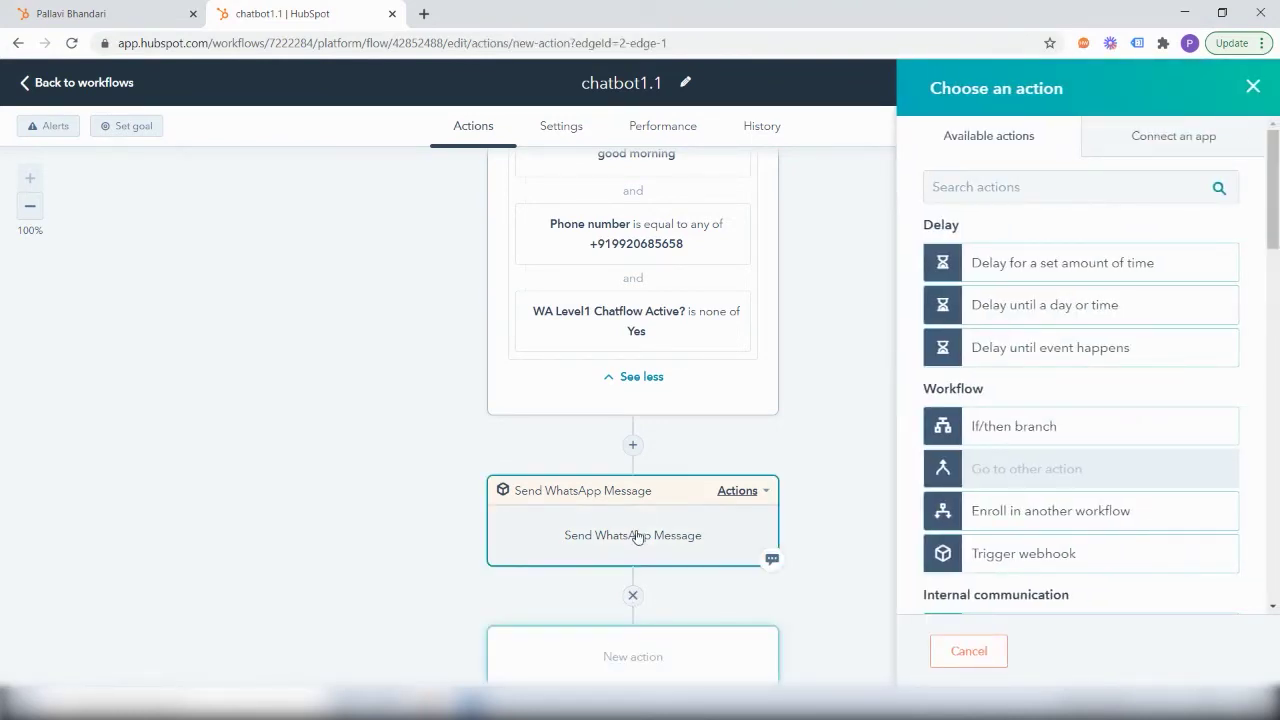
scroll(1005, 400, "down", 2)
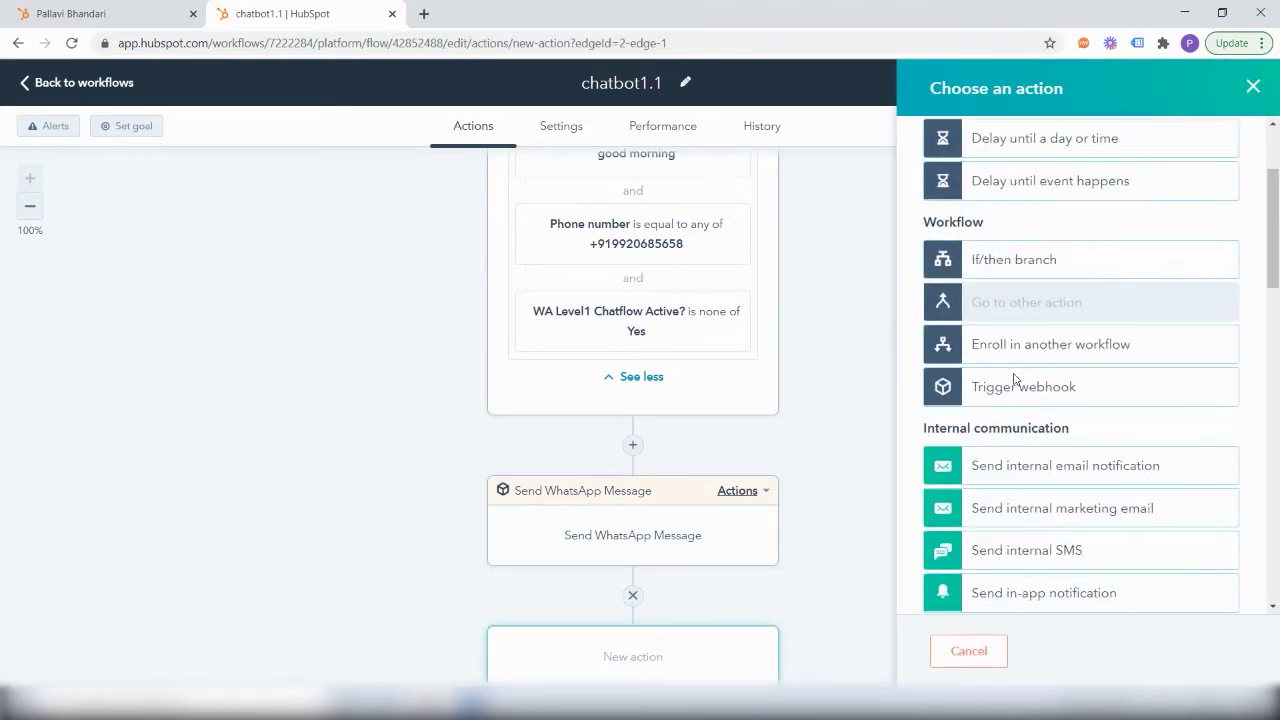
scroll(1135, 282, "down", 8)
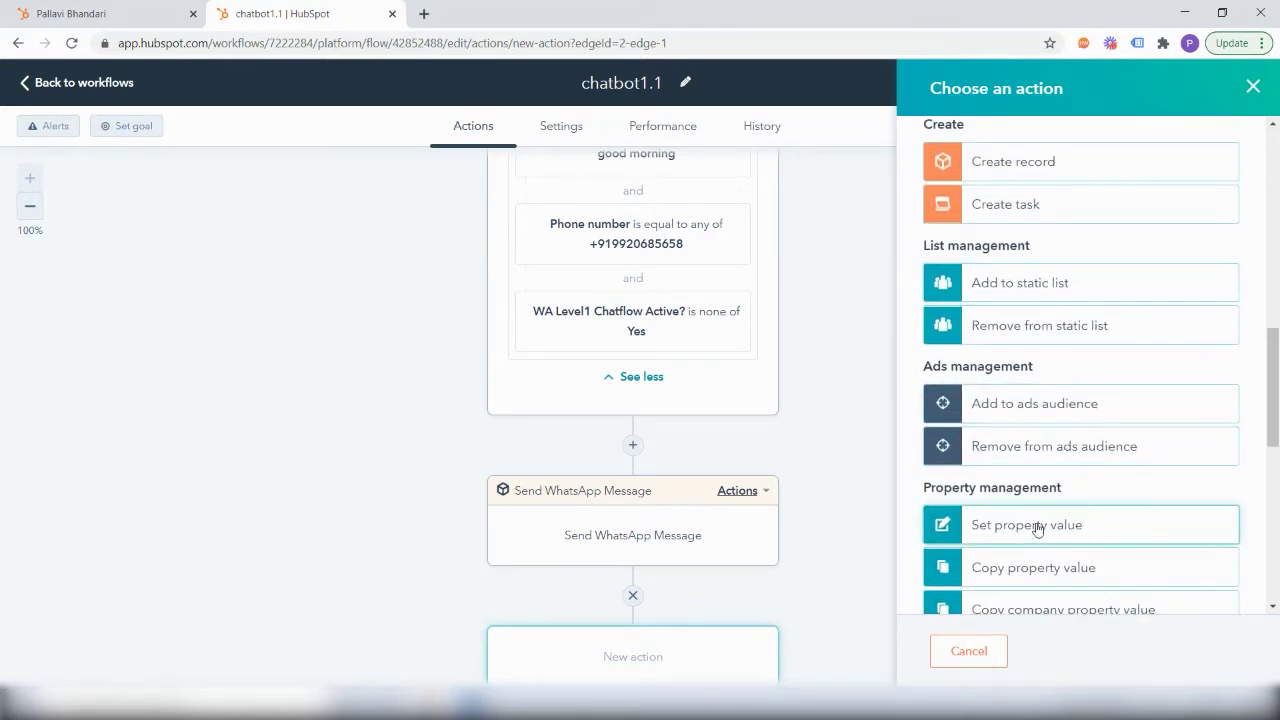
left_click(1037, 529)
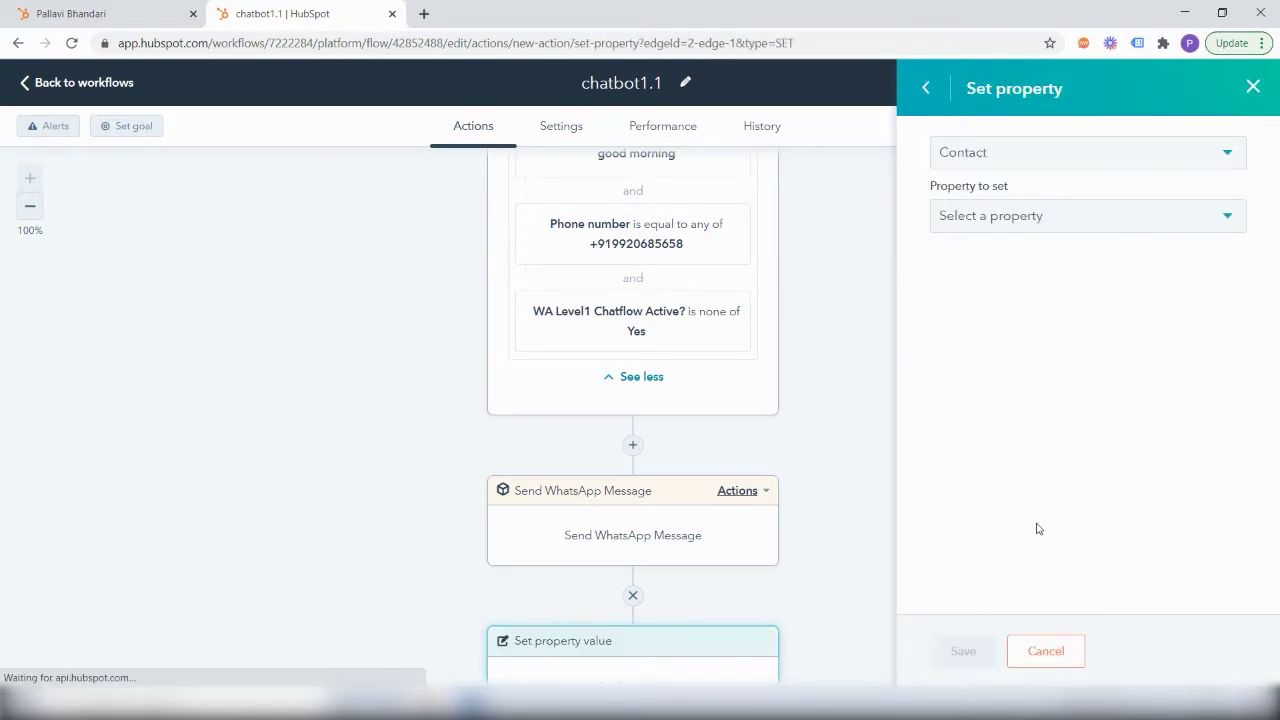
left_click(987, 224)
type("wa")
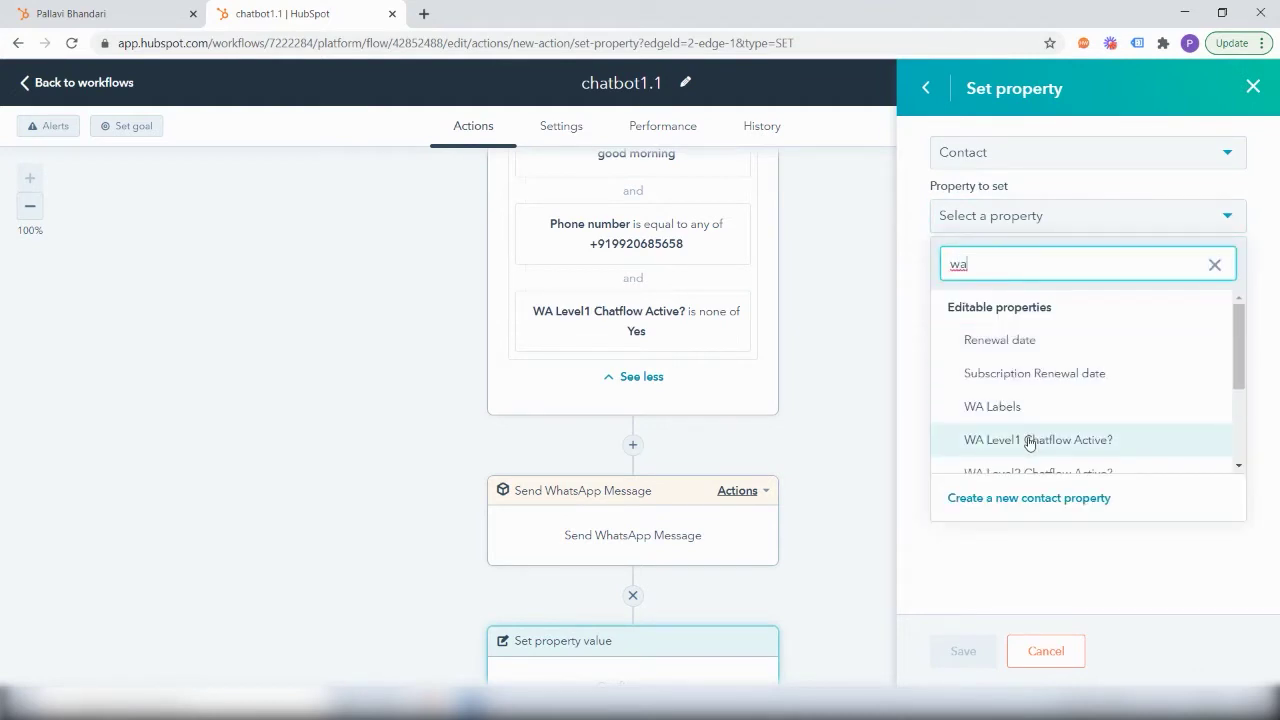
left_click(1030, 443)
left_click(990, 296)
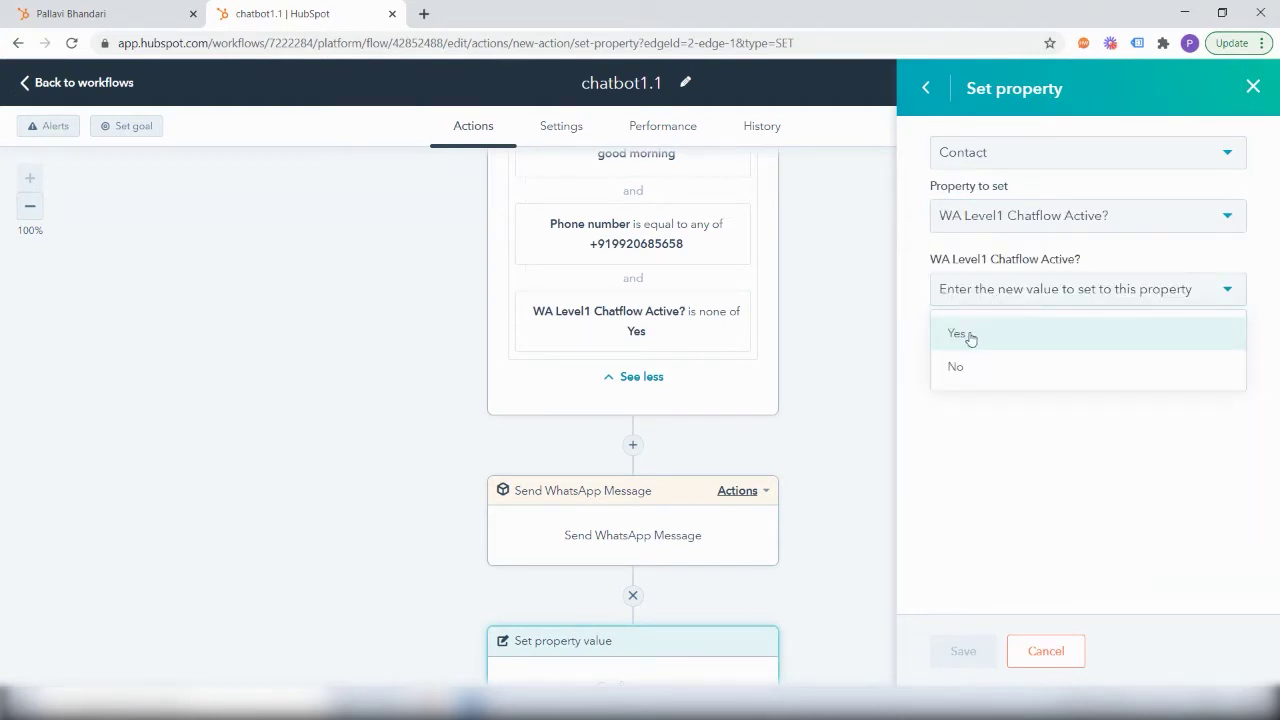
left_click(969, 336)
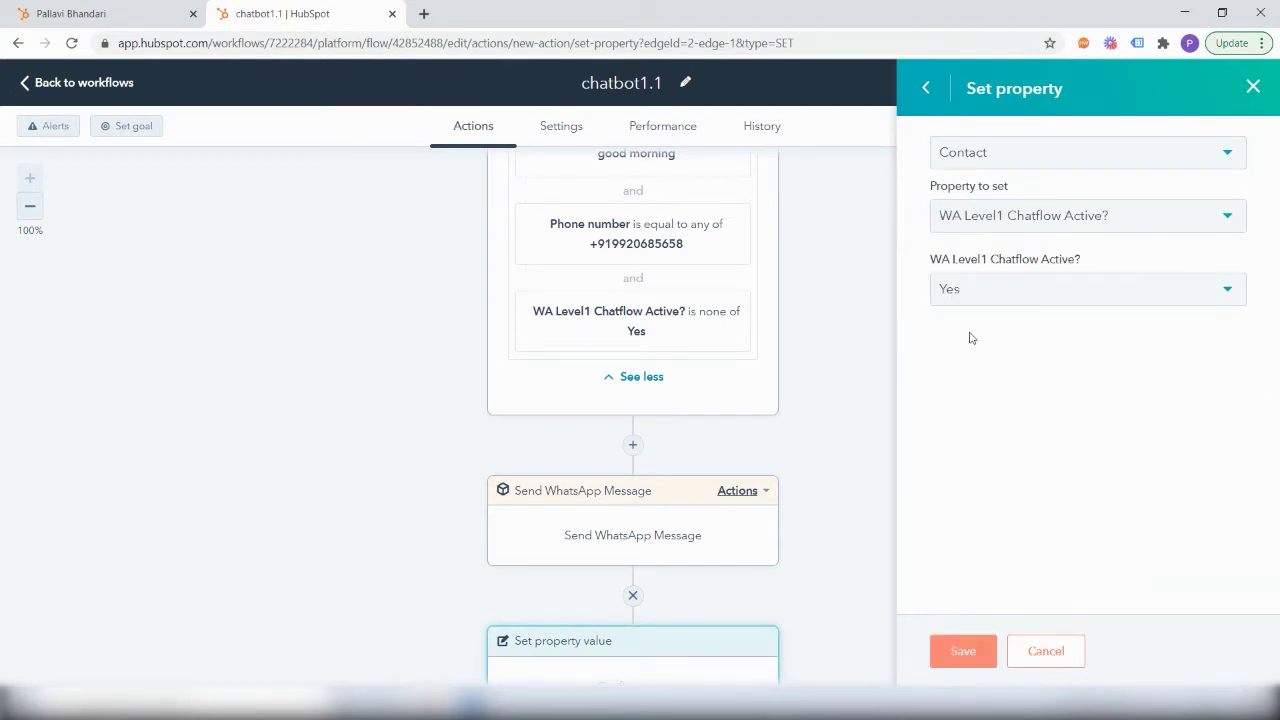
left_click(963, 651)
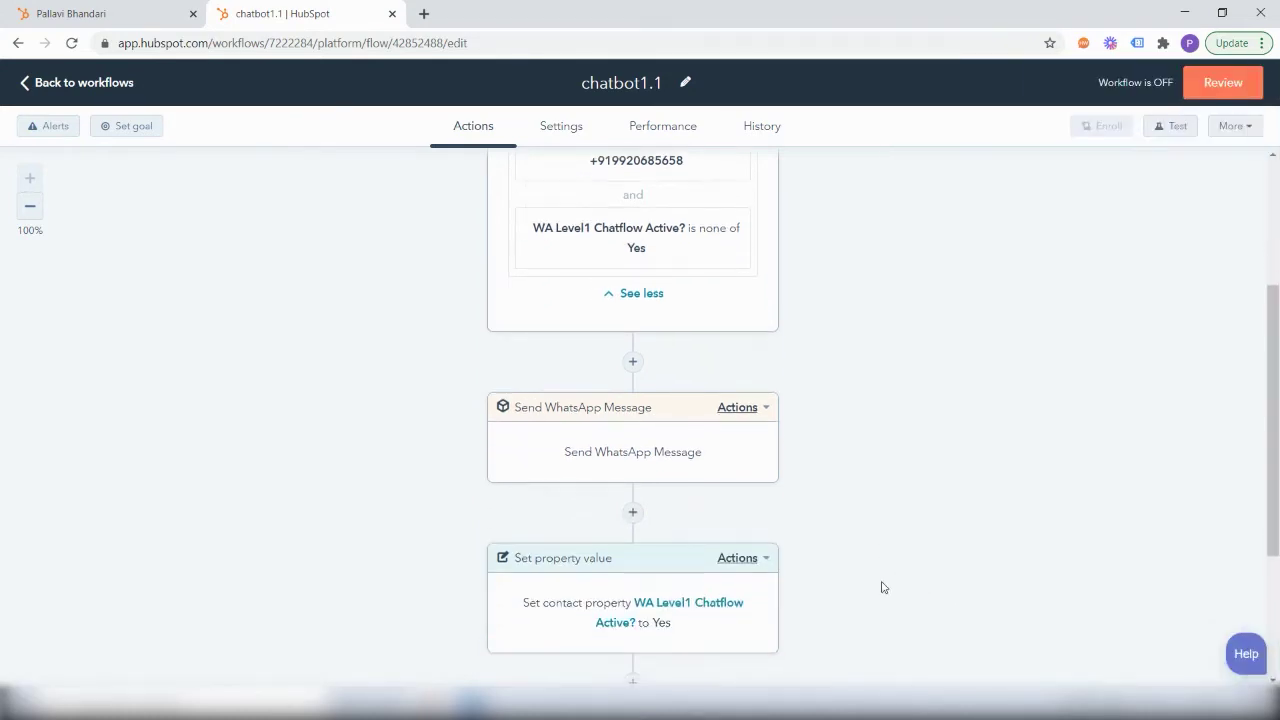
scroll(882, 586, "up", 5)
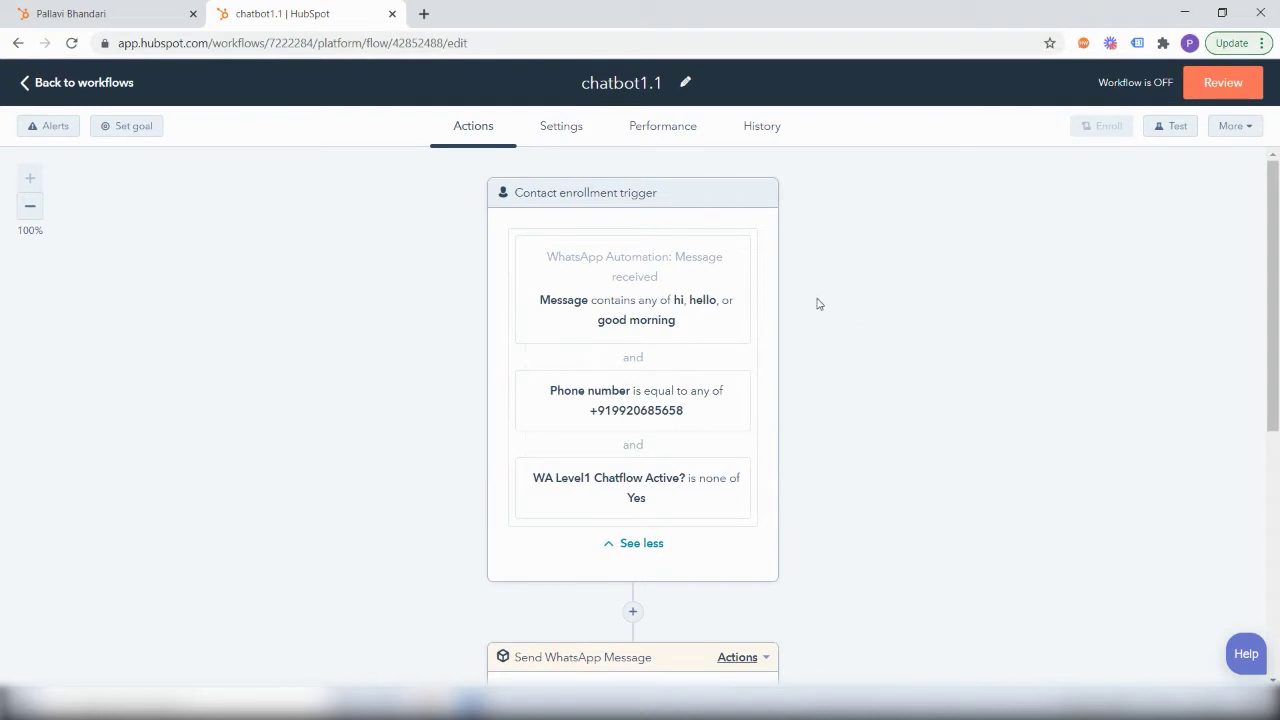
- Allow re-enrollment whenever the Message condition (hi, hello, good morning) is met again, and save
left_click(689, 210)
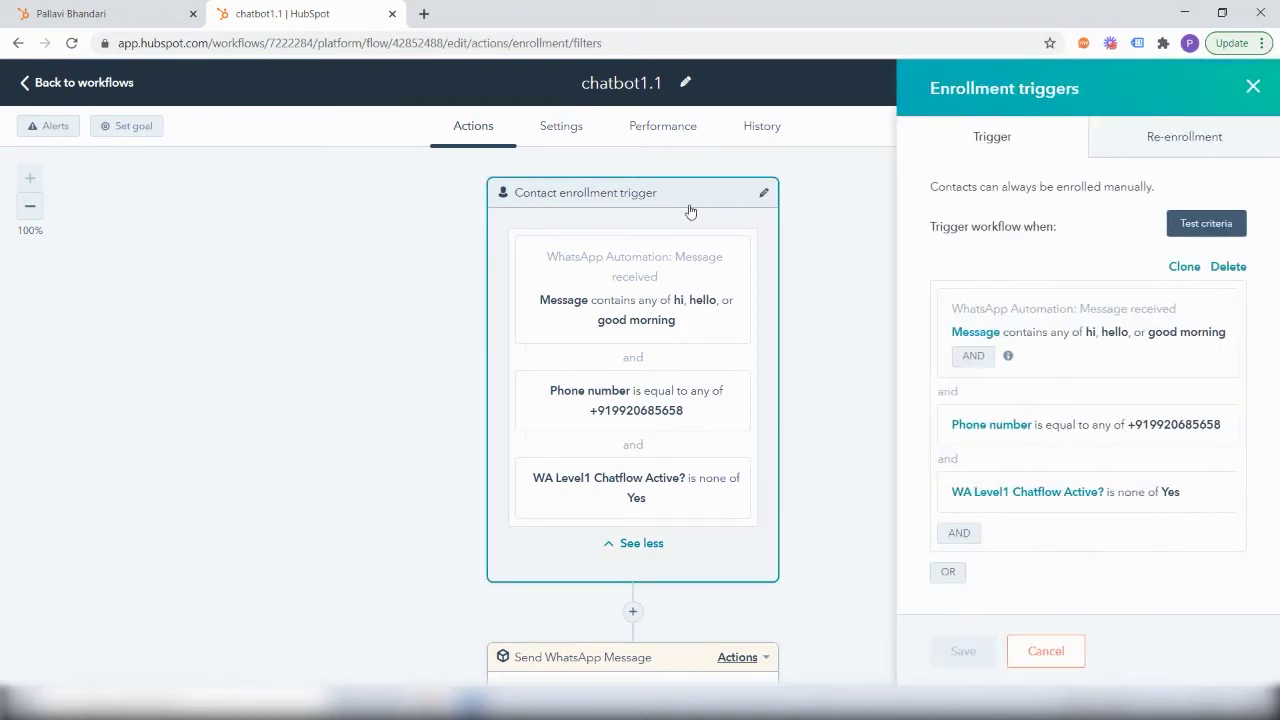
left_click(1188, 142)
left_click(938, 186)
left_click(965, 339)
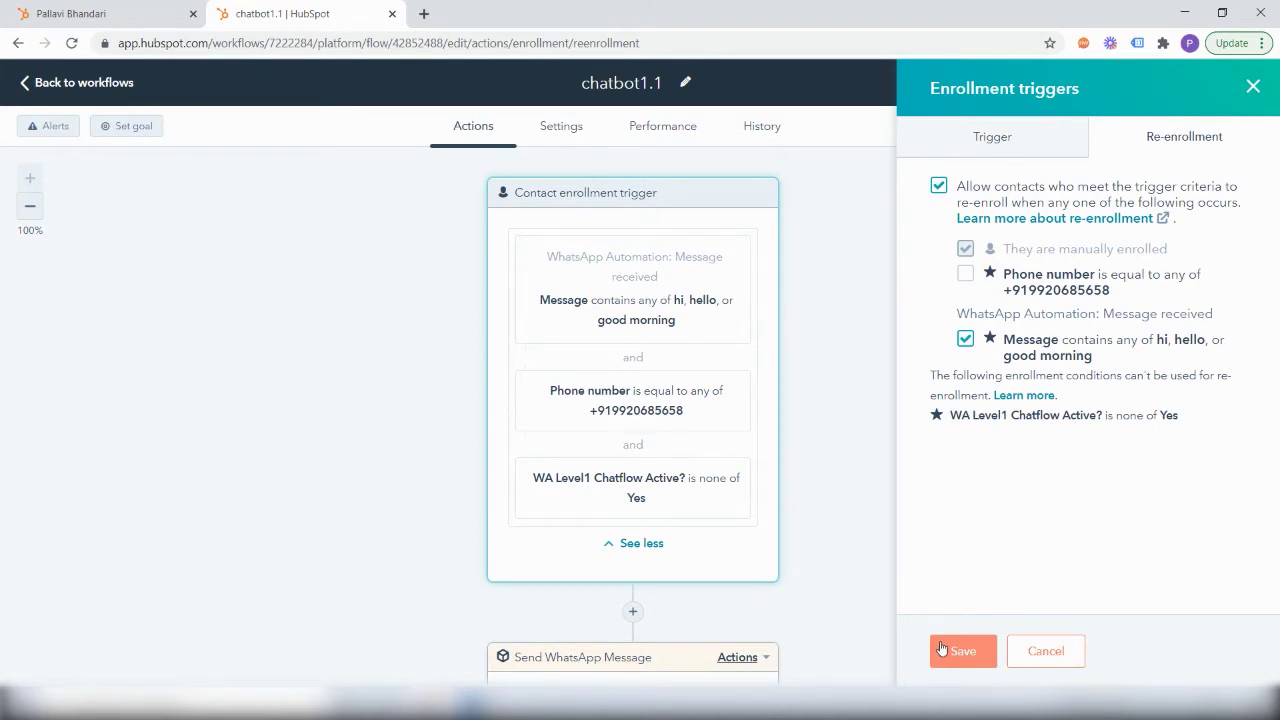
left_click(945, 650)
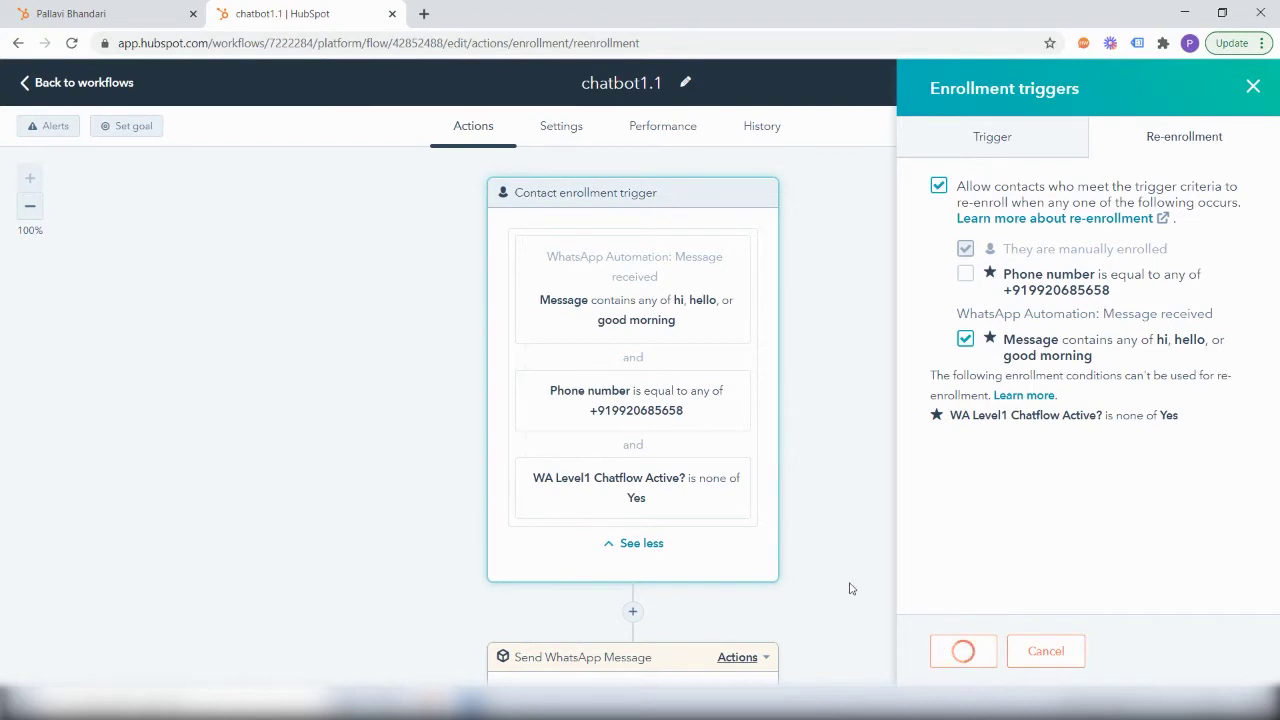
scroll(845, 530, "down", 2)
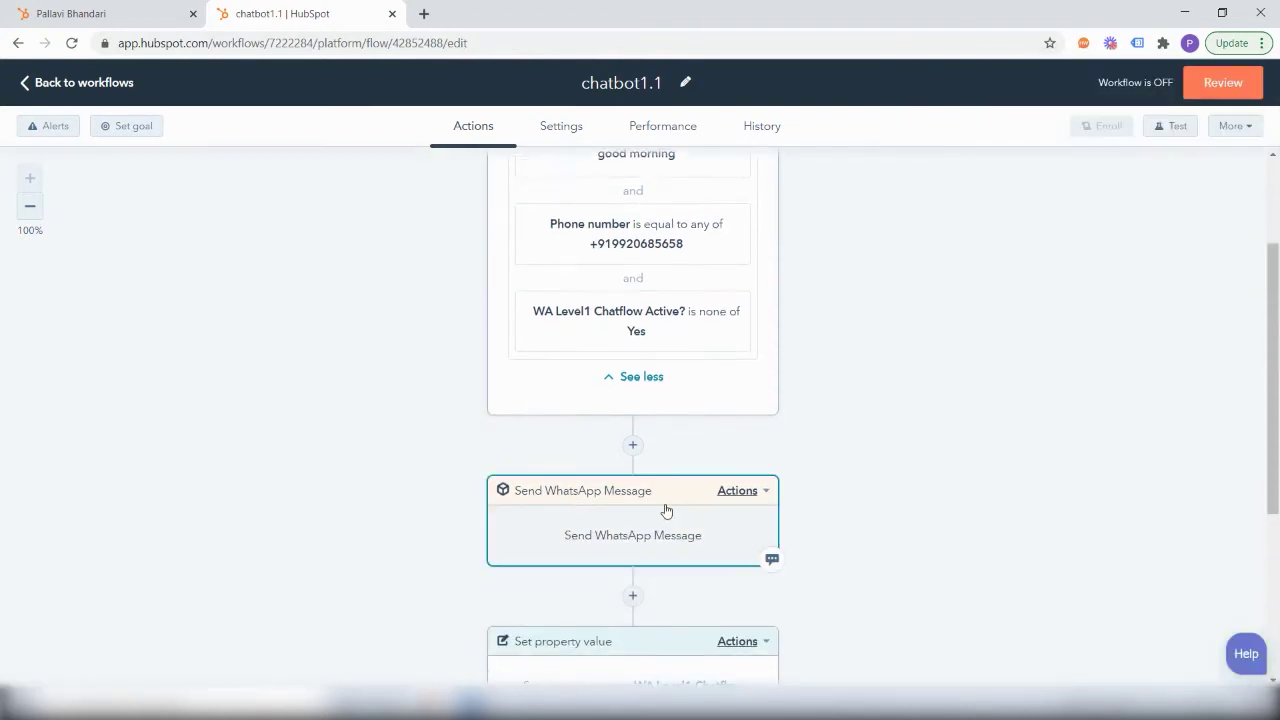
left_click(665, 511)
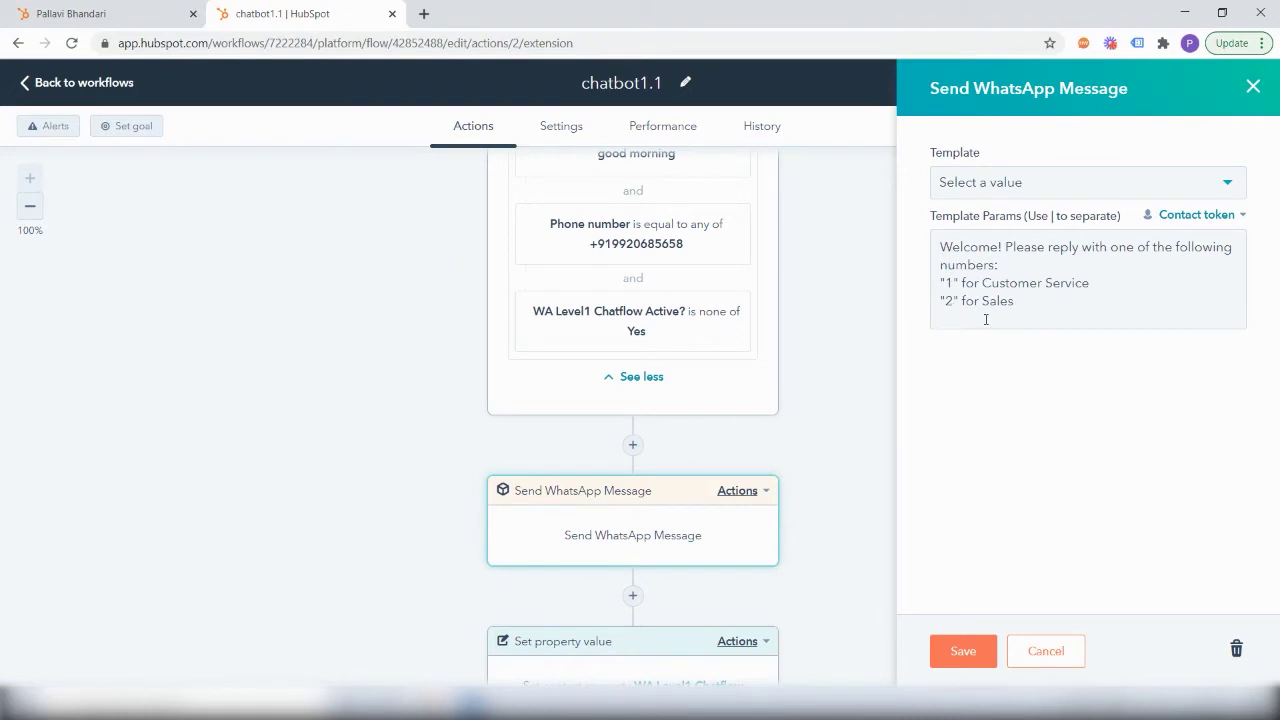
- Save the WhatsApp step and turn on chatbot1.1, enrolling only contacts who qualify afterwards
left_click(967, 652)
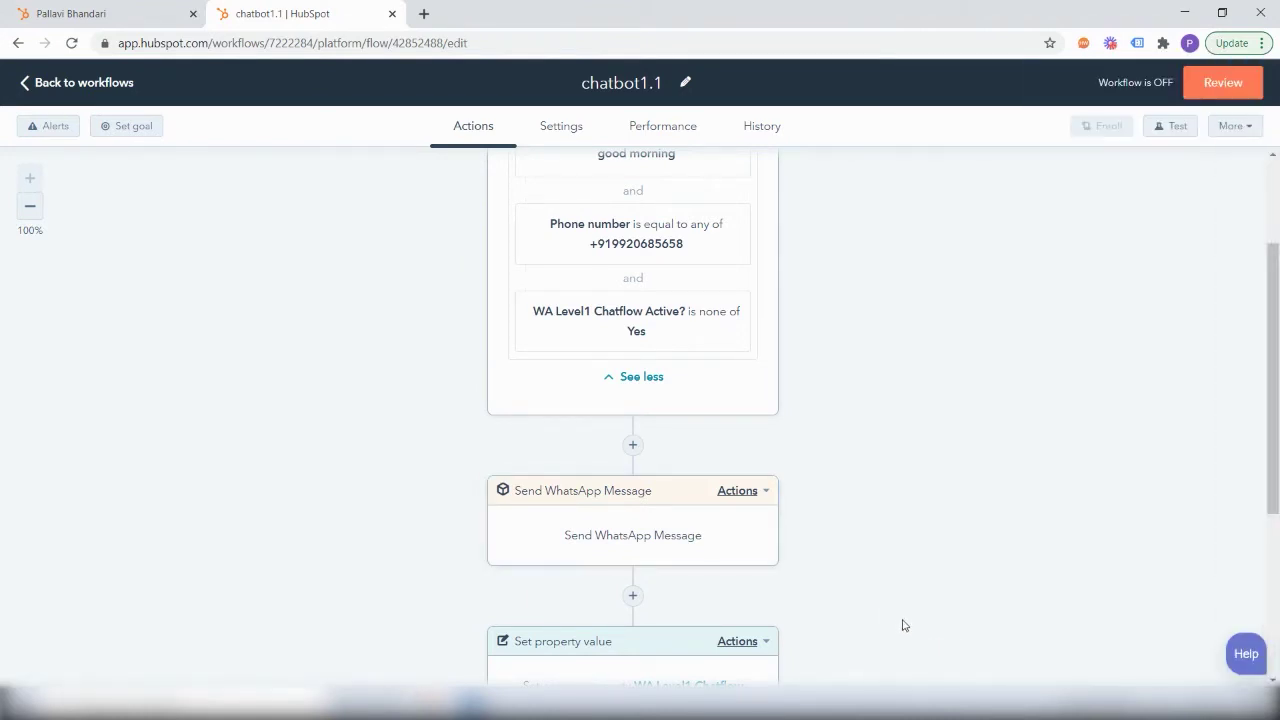
left_click(1189, 96)
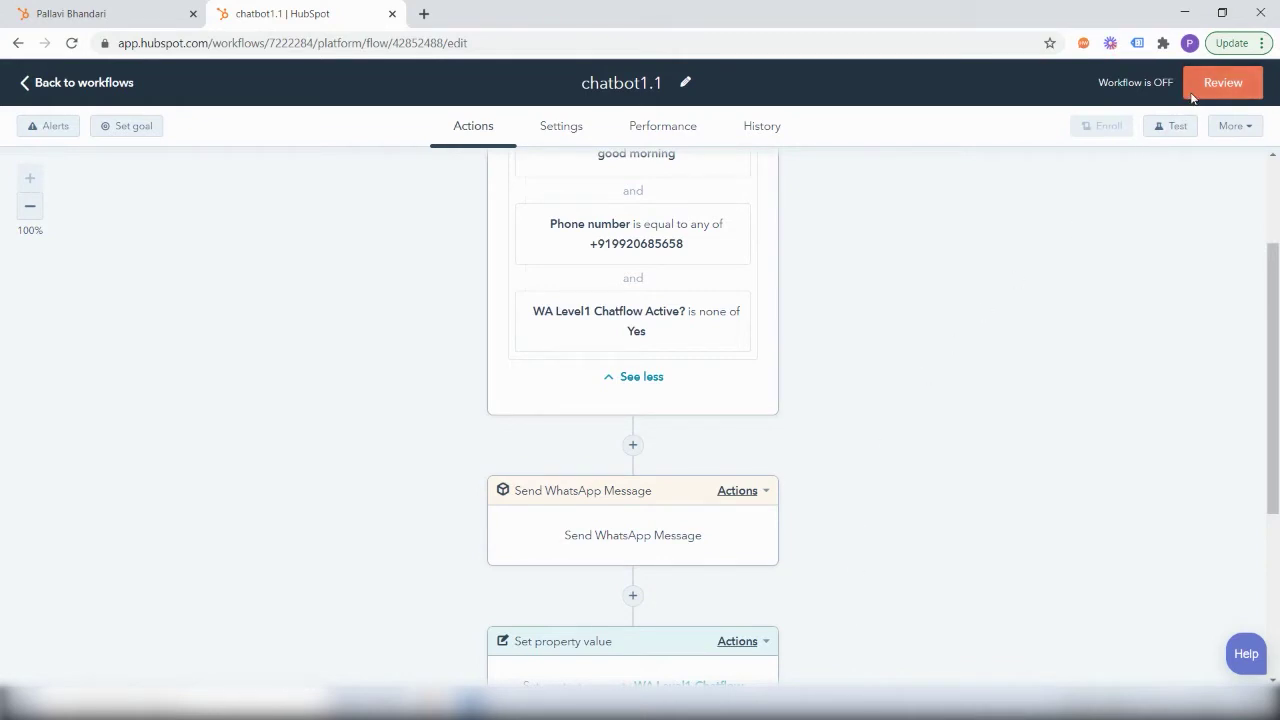
left_click(418, 262)
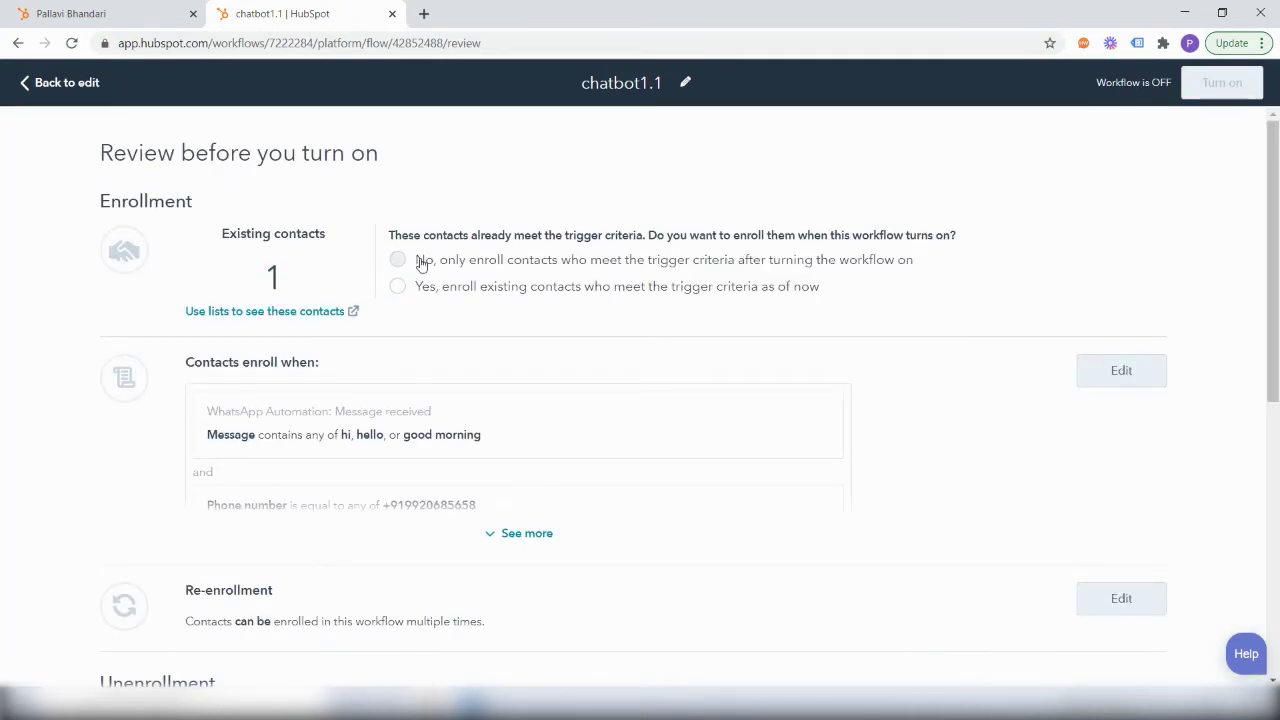
left_click(1222, 84)
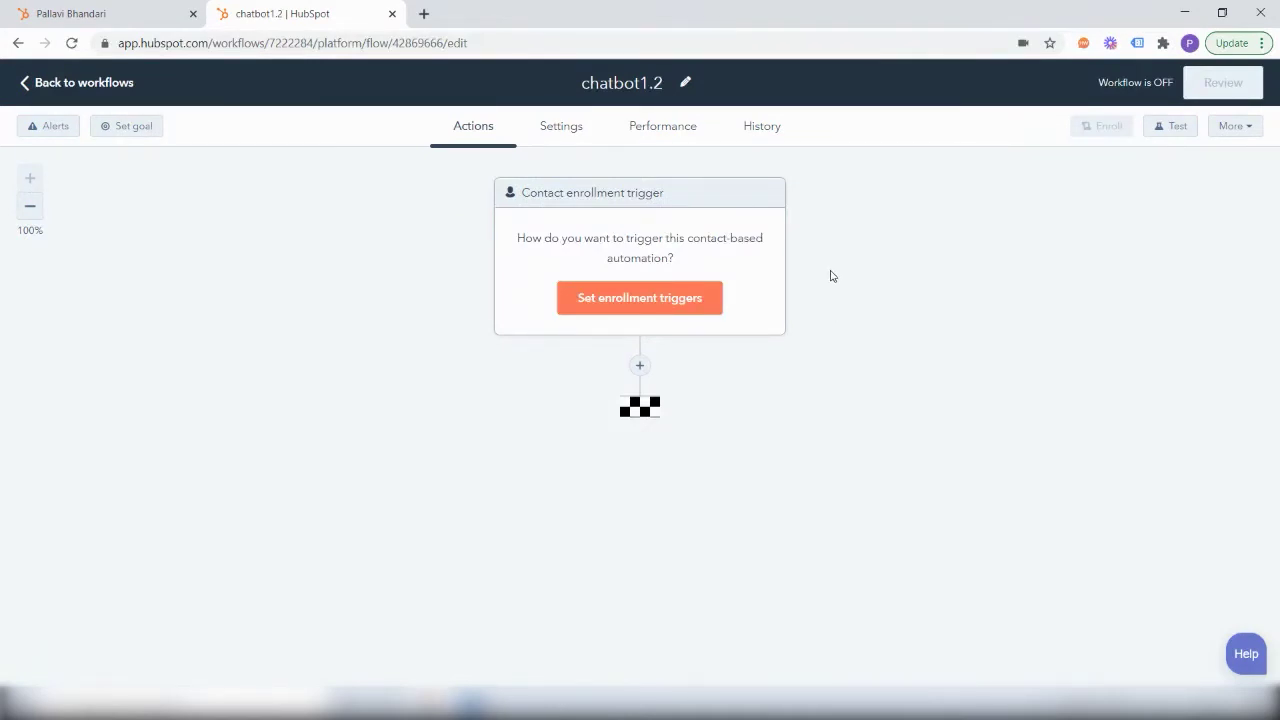
- Trigger chatbot1.2 on WhatsApp Automation: Message received with Message equal to 1
left_click(696, 303)
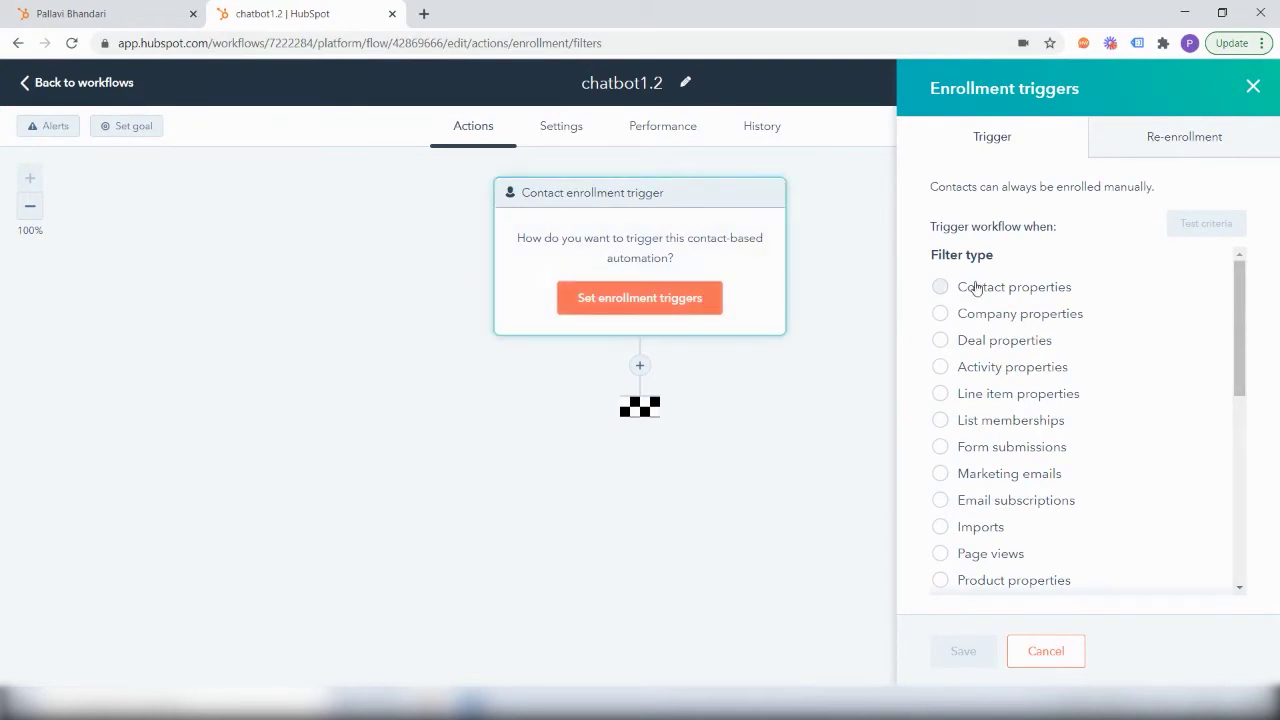
scroll(985, 450, "down", 3)
scroll(992, 472, "down", 2)
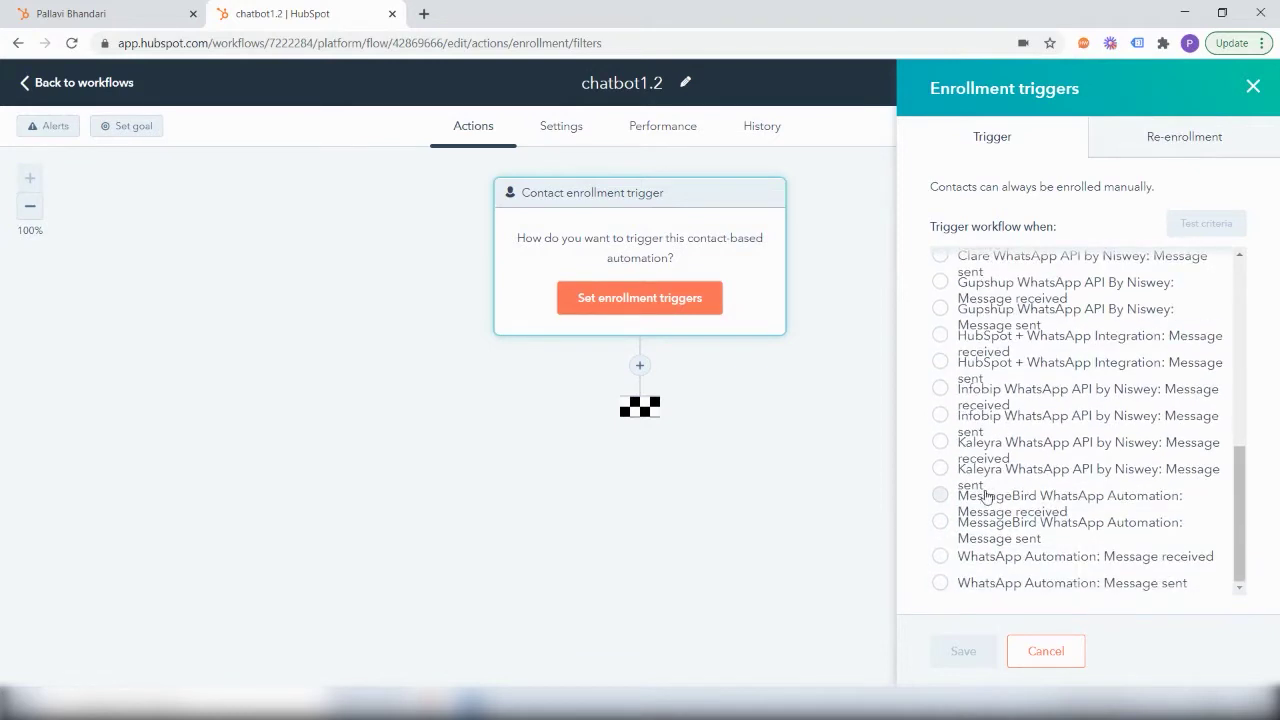
left_click(1020, 558)
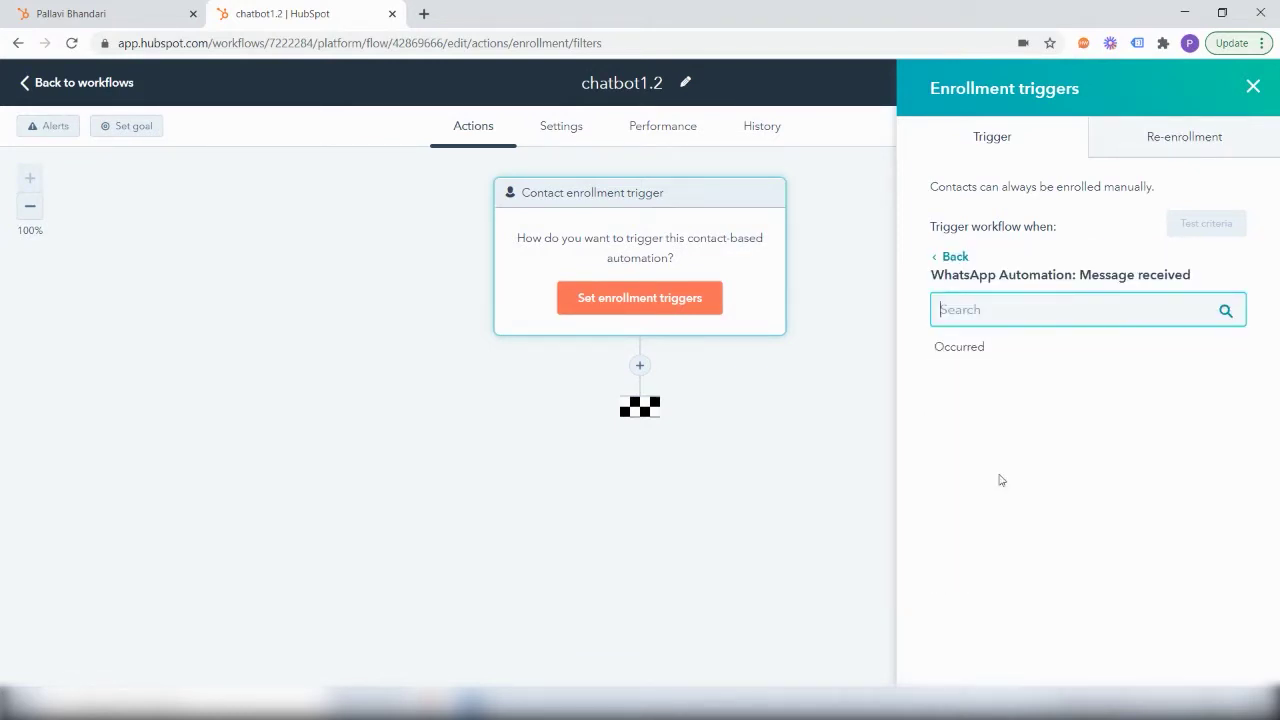
left_click(966, 345)
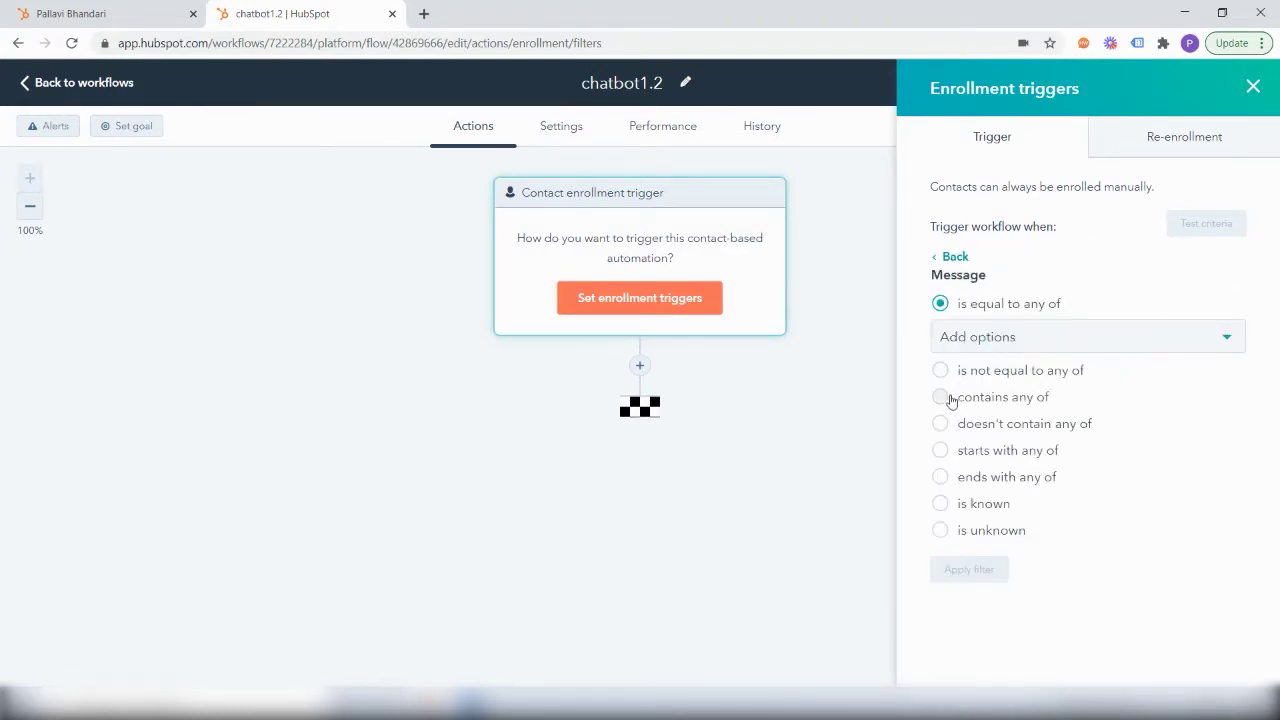
left_click(961, 337)
type("1")
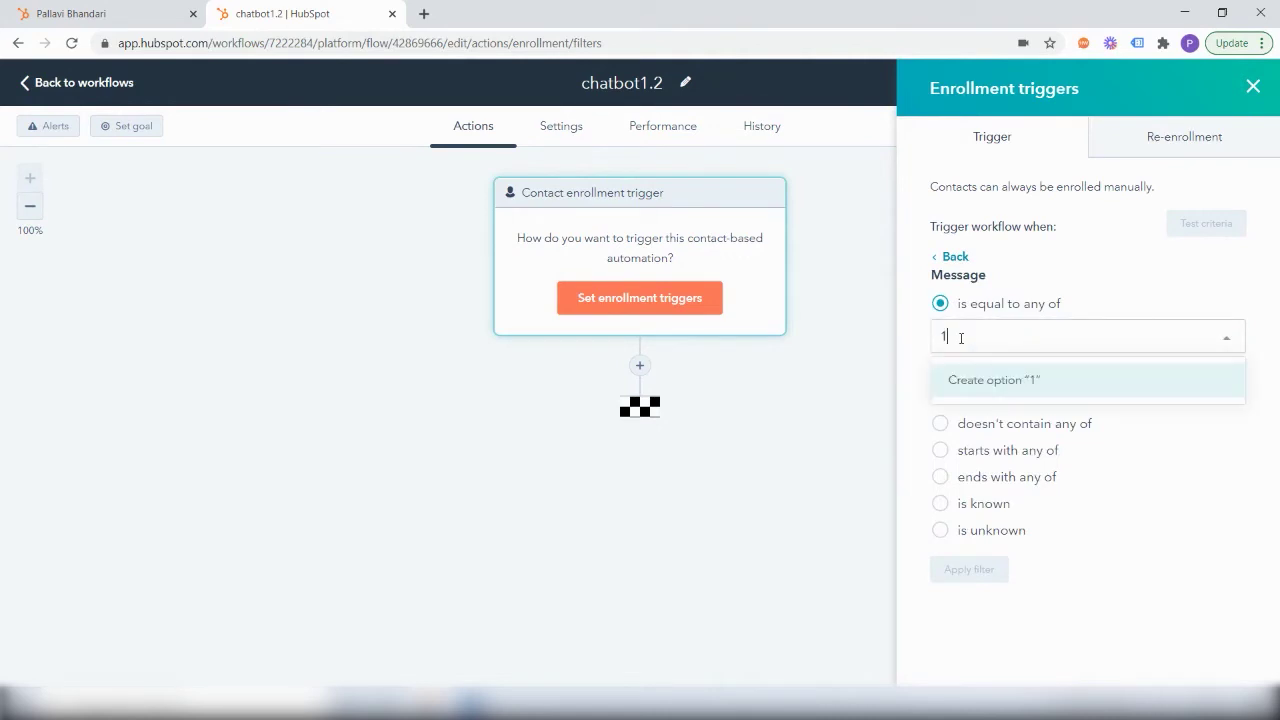
key("Return")
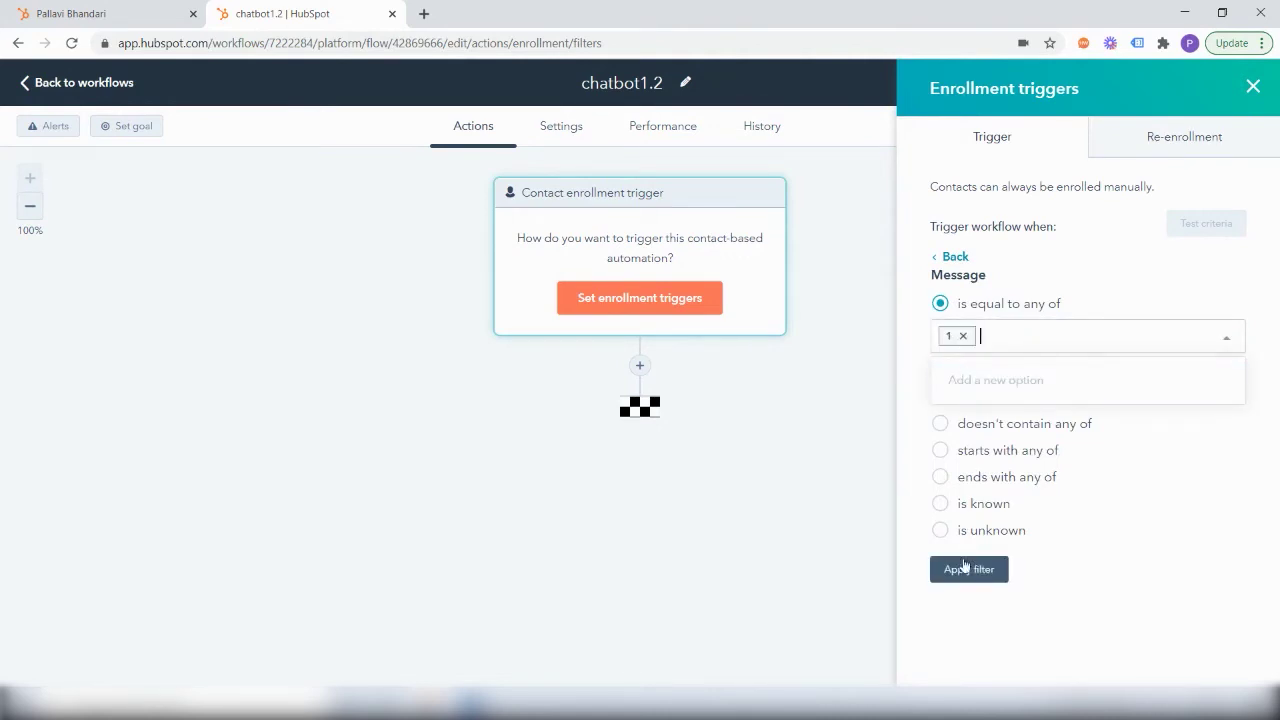
left_click(962, 575)
- Add the AND condition WA Level1 Chatflow Active? is Yes and save the enrollment triggers
left_click(966, 399)
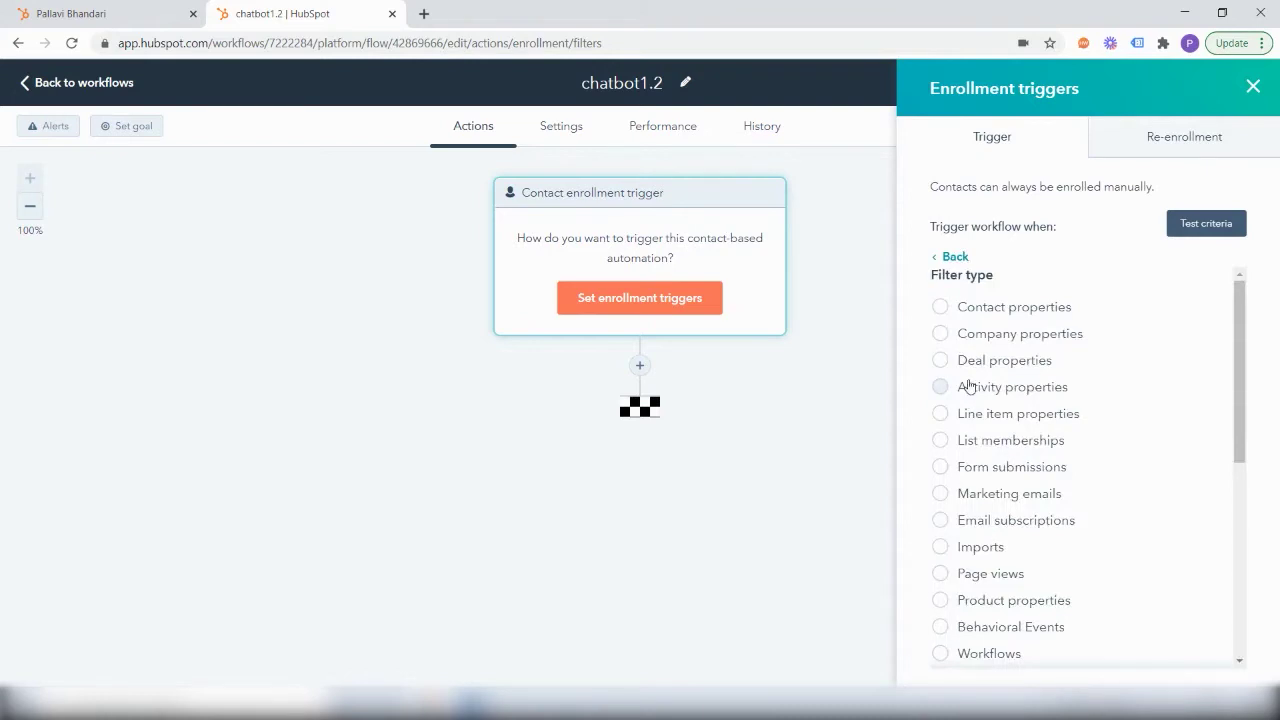
left_click(980, 305)
type("wa")
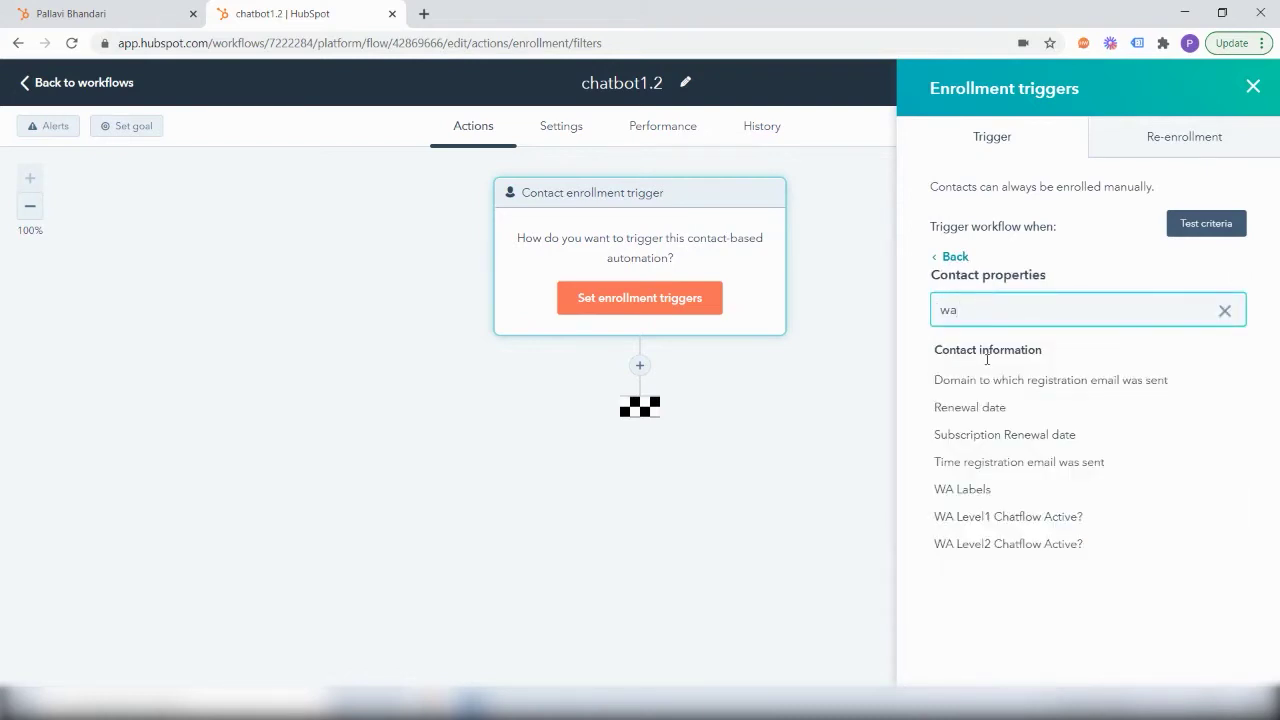
left_click(1022, 527)
left_click(972, 358)
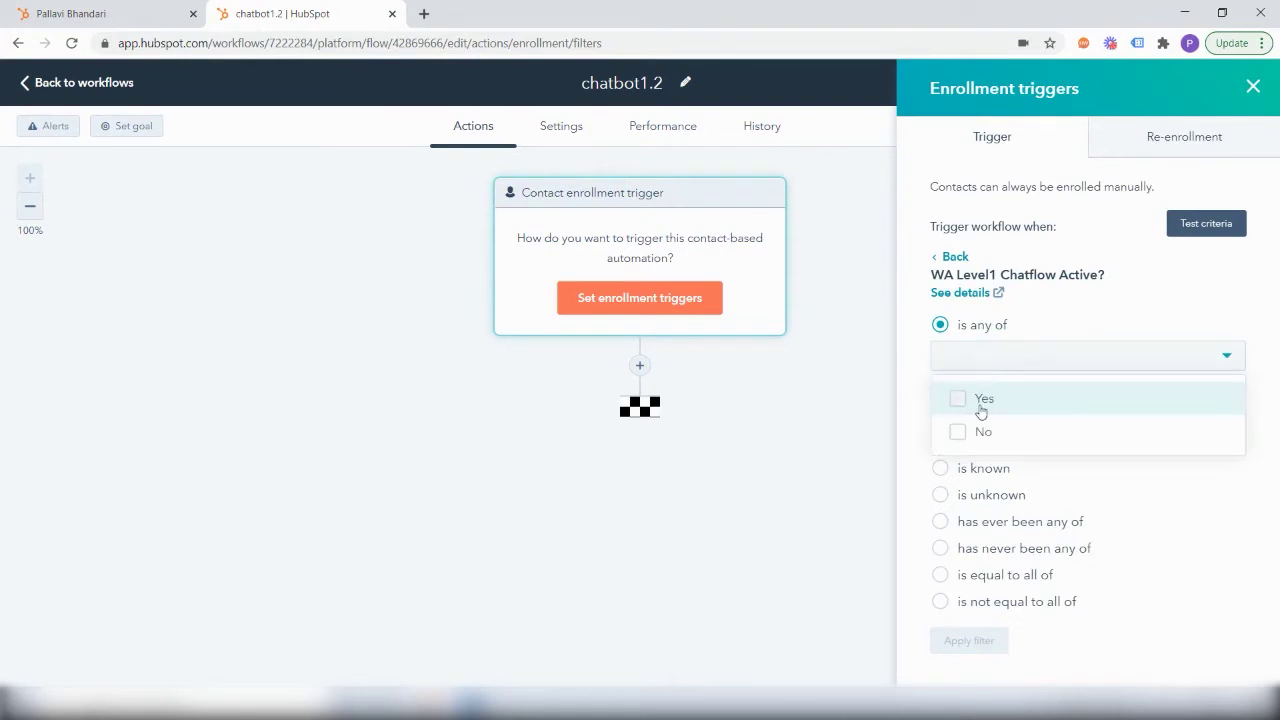
left_click(960, 400)
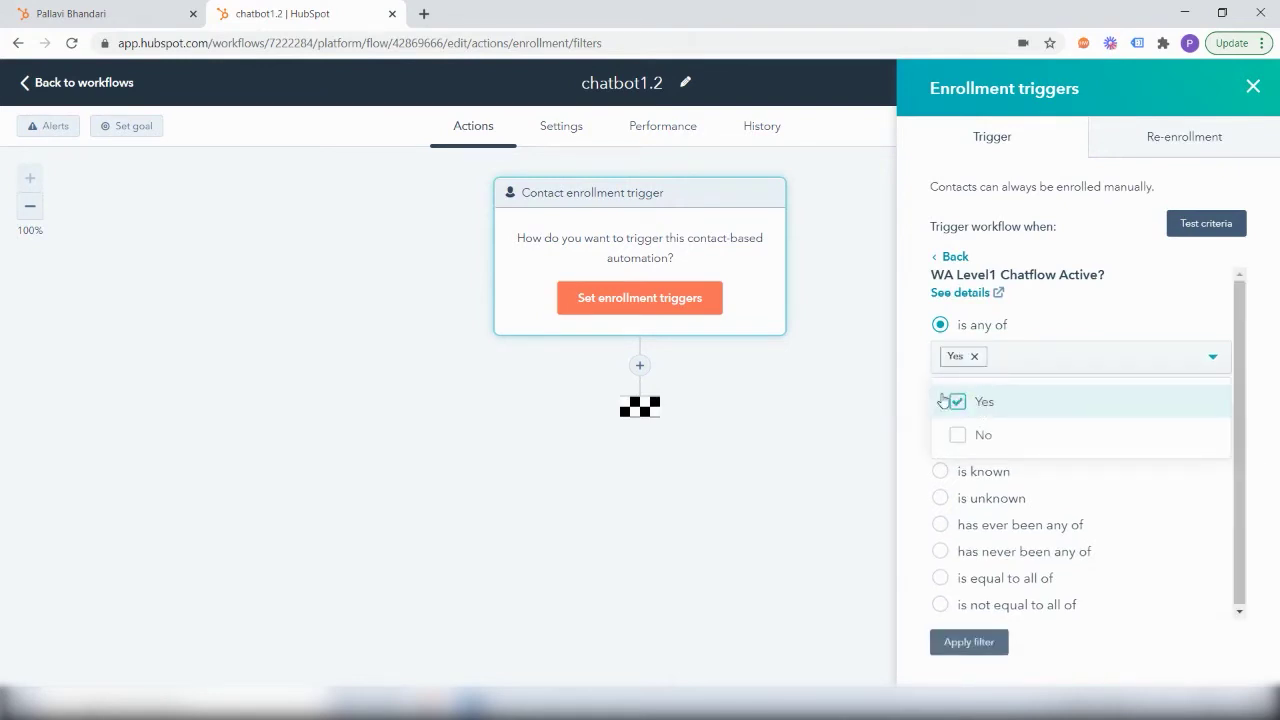
left_click(968, 641)
left_click(960, 464)
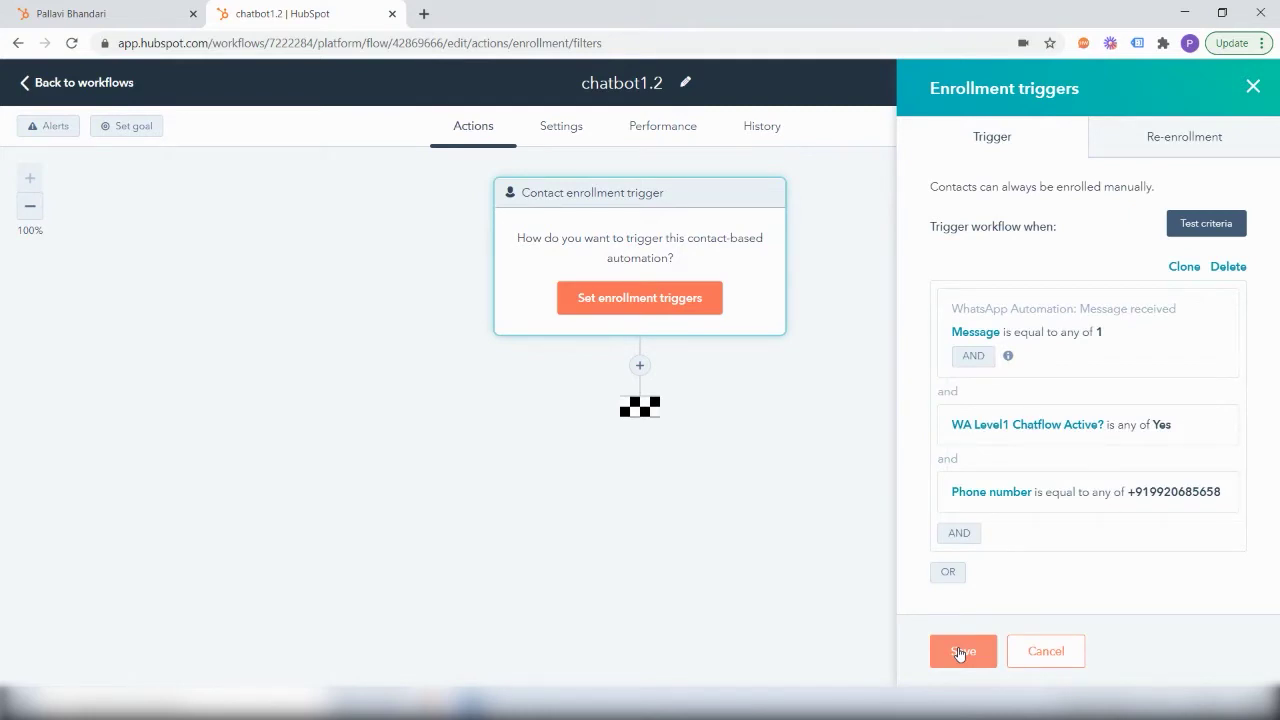
left_click(960, 652)
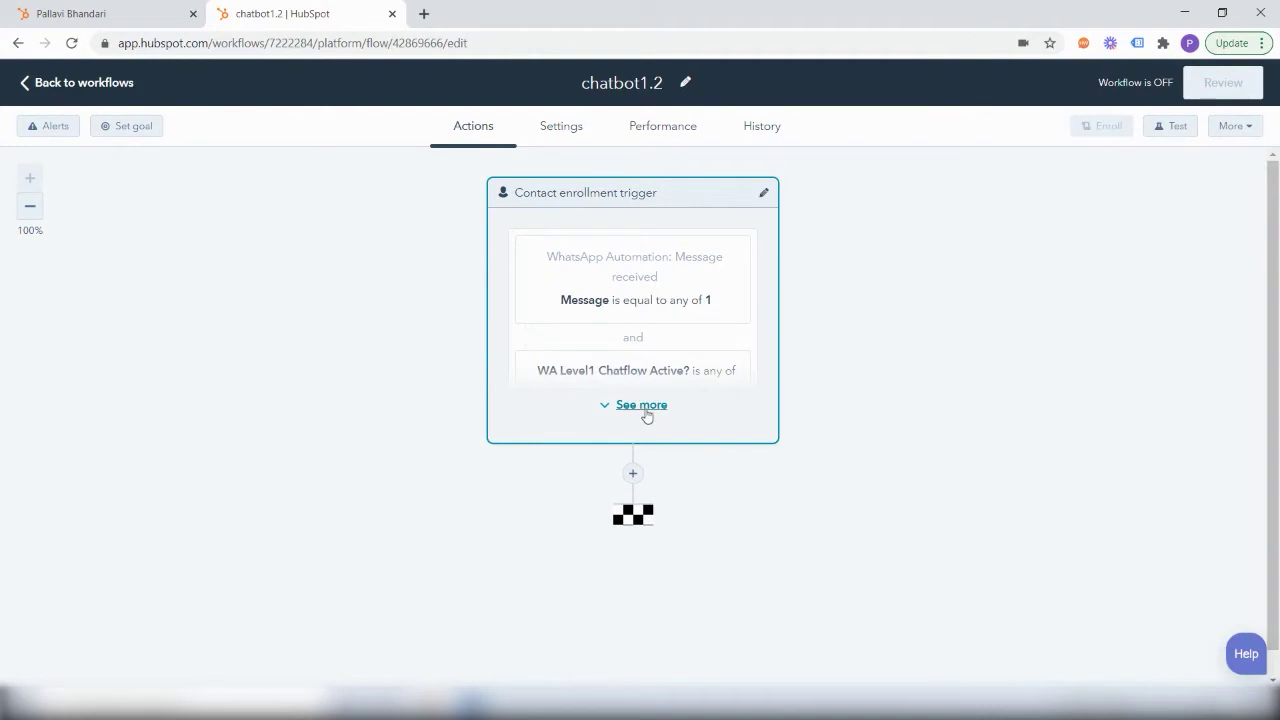
- Add a Send WhatsApp Message step with the pasted Customer Service menu (Ticket, Support, Call)
left_click(632, 473)
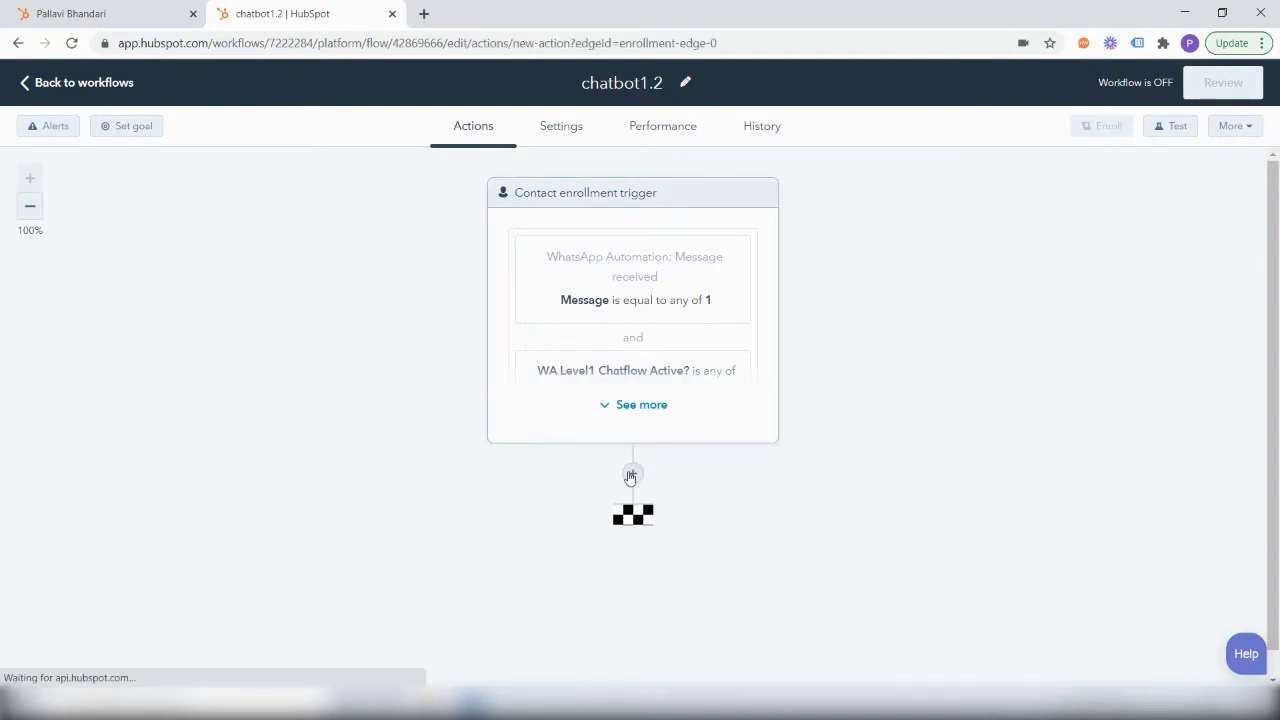
scroll(1200, 420, "down", 10)
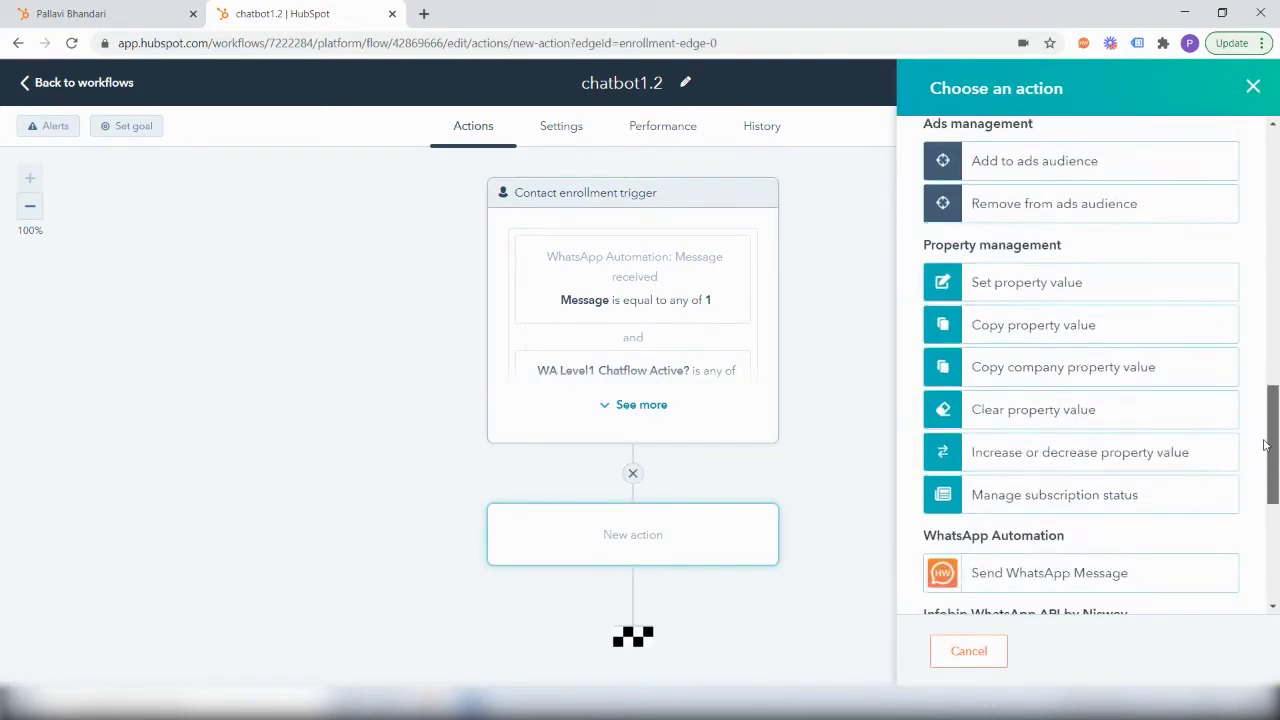
left_click(1062, 564)
left_click(981, 330)
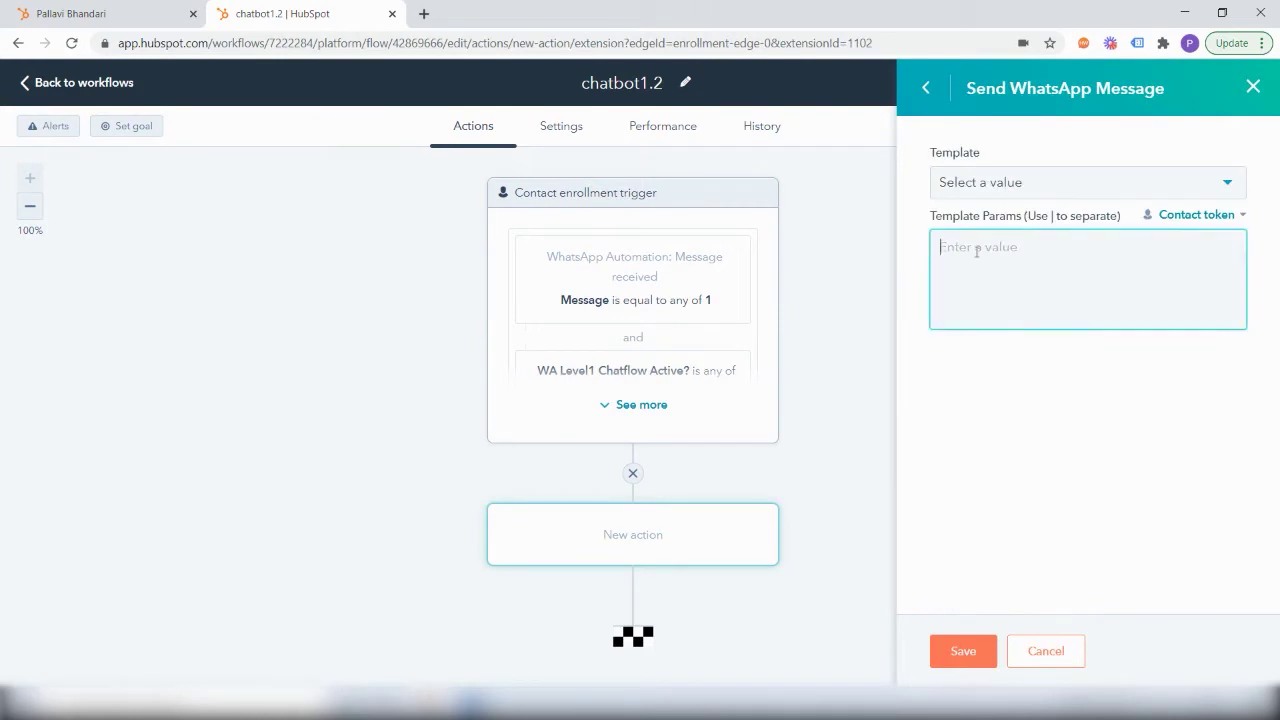
type("Welcome to Customer Service. Reply with the following option: *Ticket* - To create a ticket. *Support* - To talk to a support agent. *Call* - To schedule a call.")
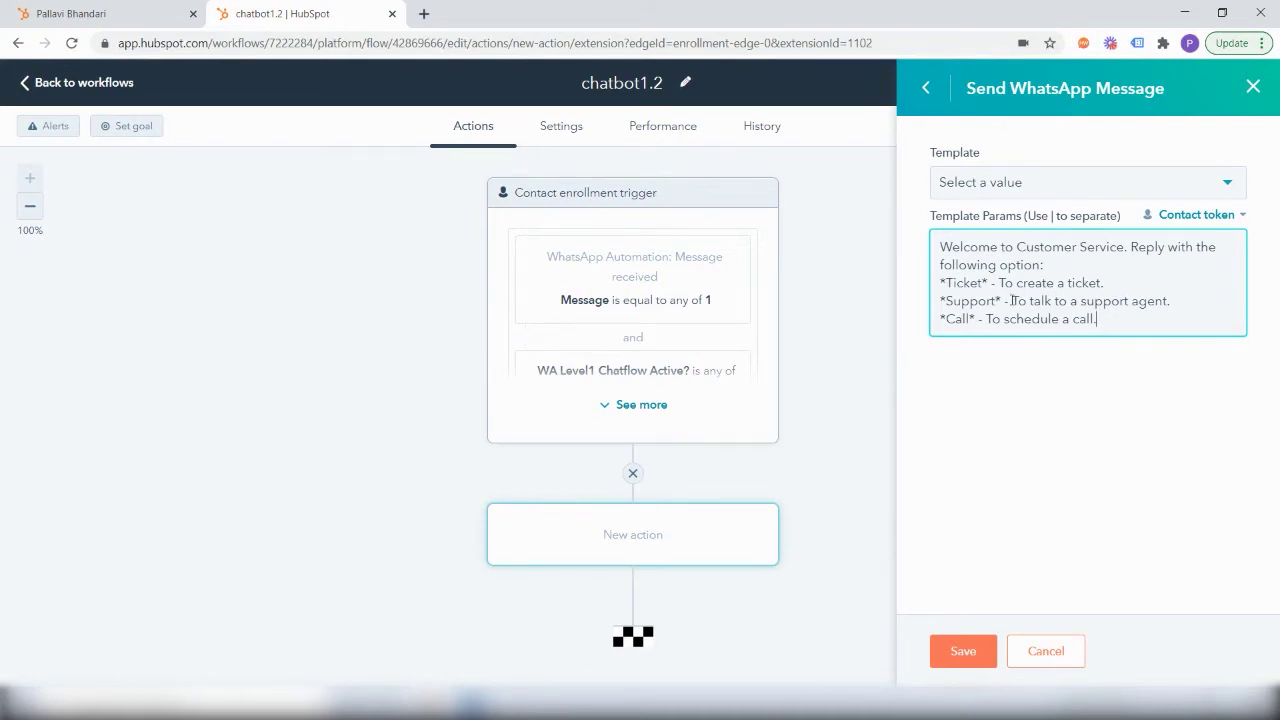
left_click(962, 651)
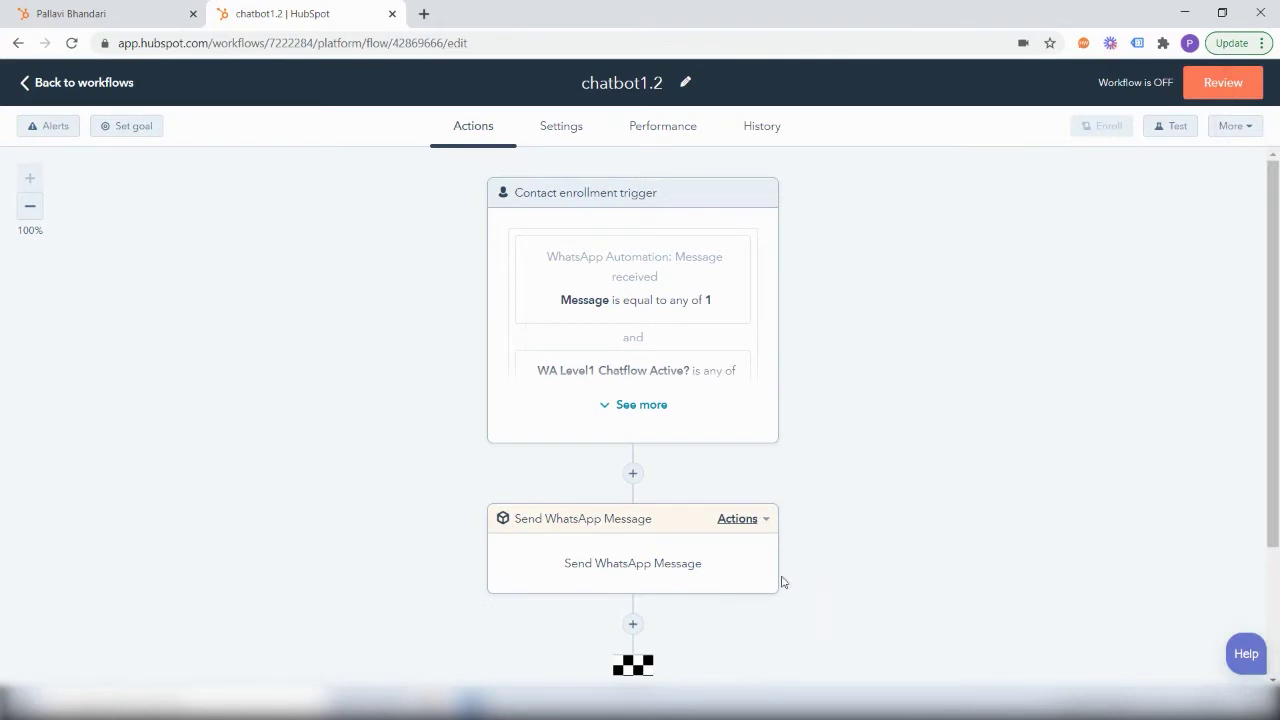
left_click(633, 627)
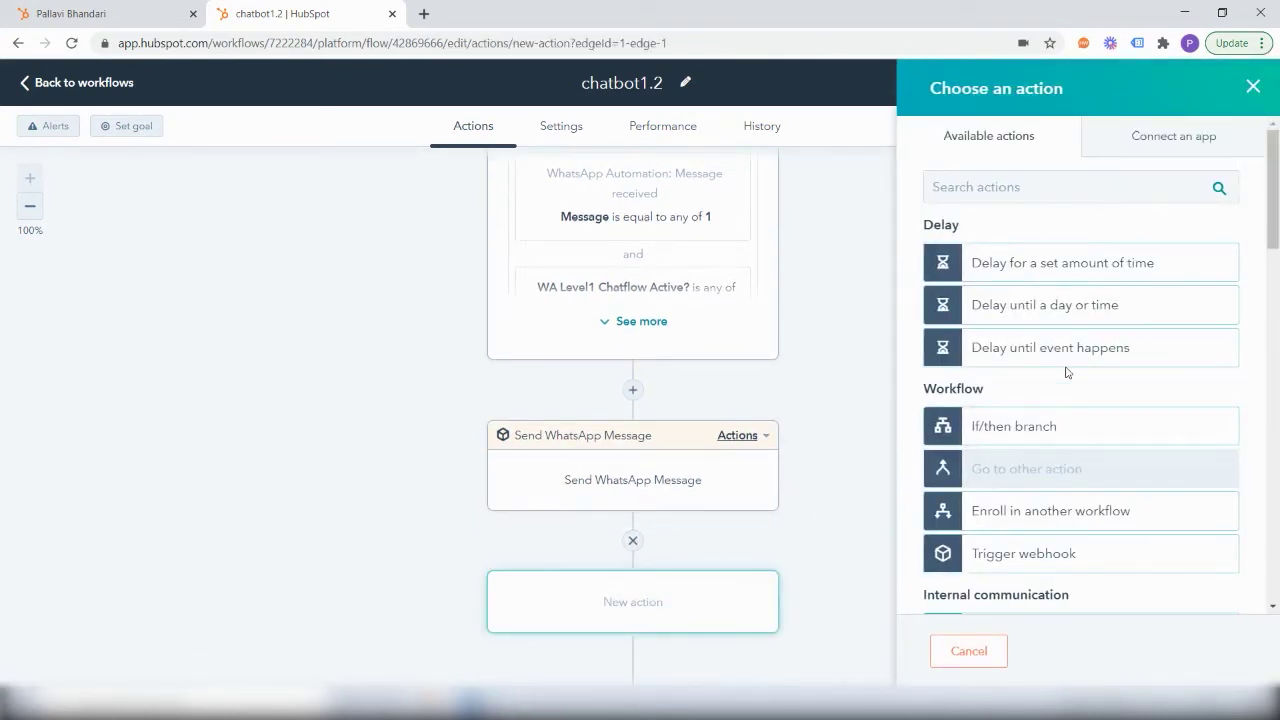
- Add a Set property value step setting WA Level1 Chatflow Active? to No
left_click_drag(1273, 198, 1276, 434)
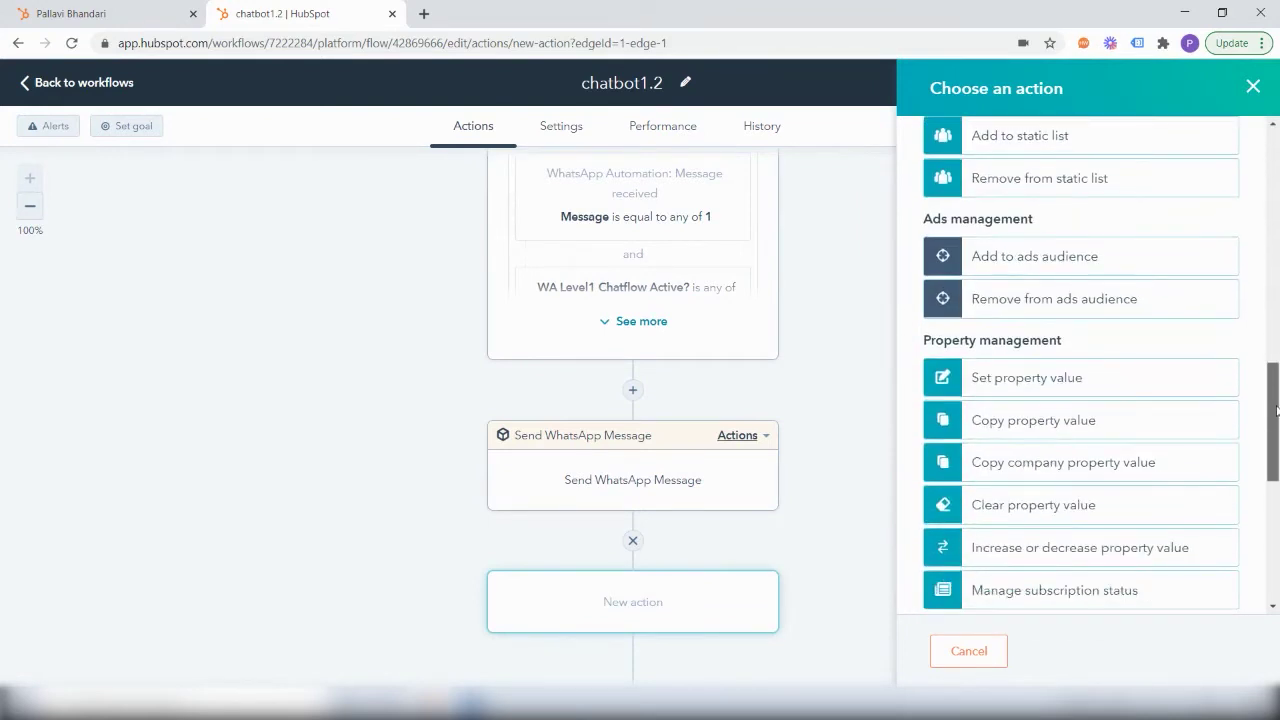
left_click(974, 380)
type("wa")
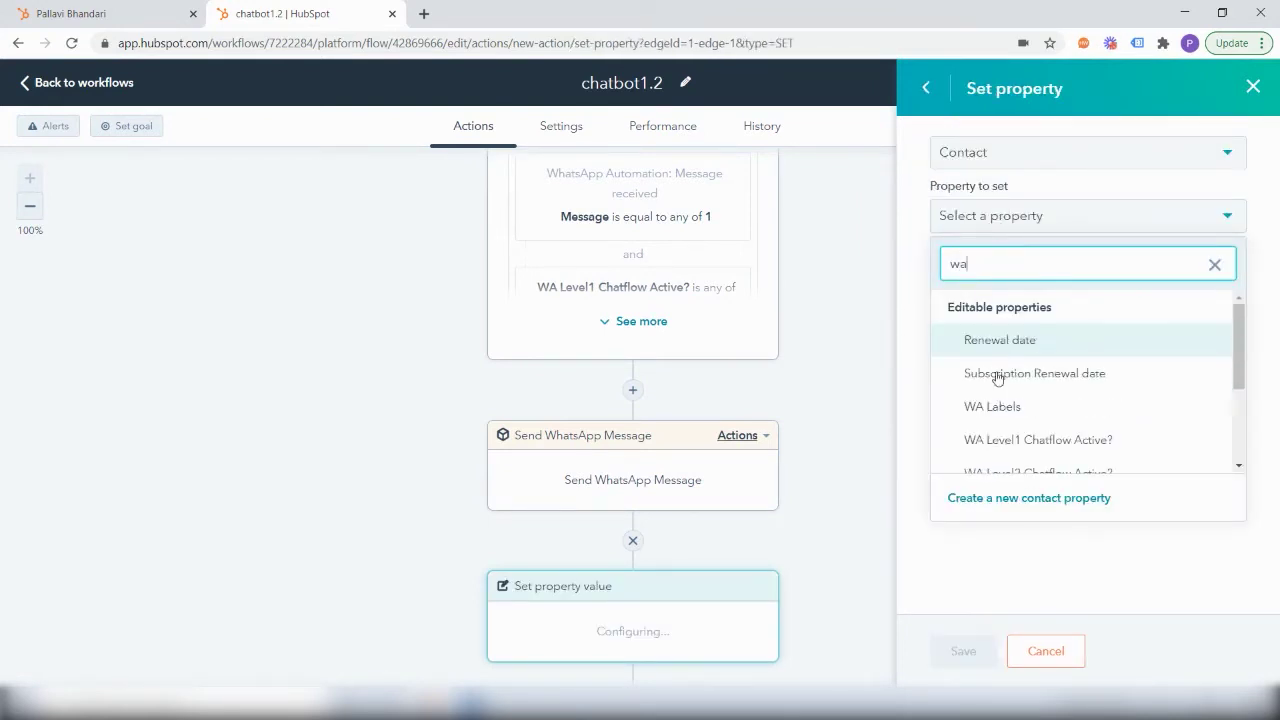
scroll(1000, 380, "down", 3)
scroll(1040, 395, "up", 2)
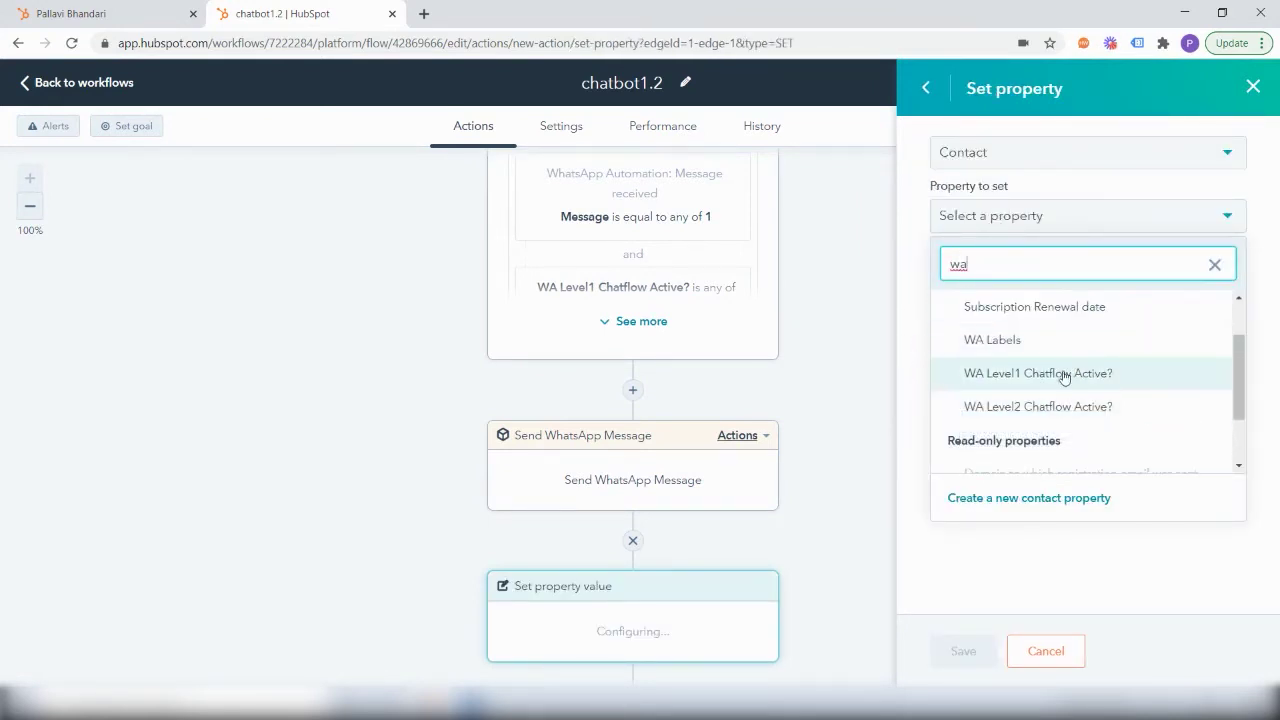
left_click(1064, 372)
left_click(1031, 291)
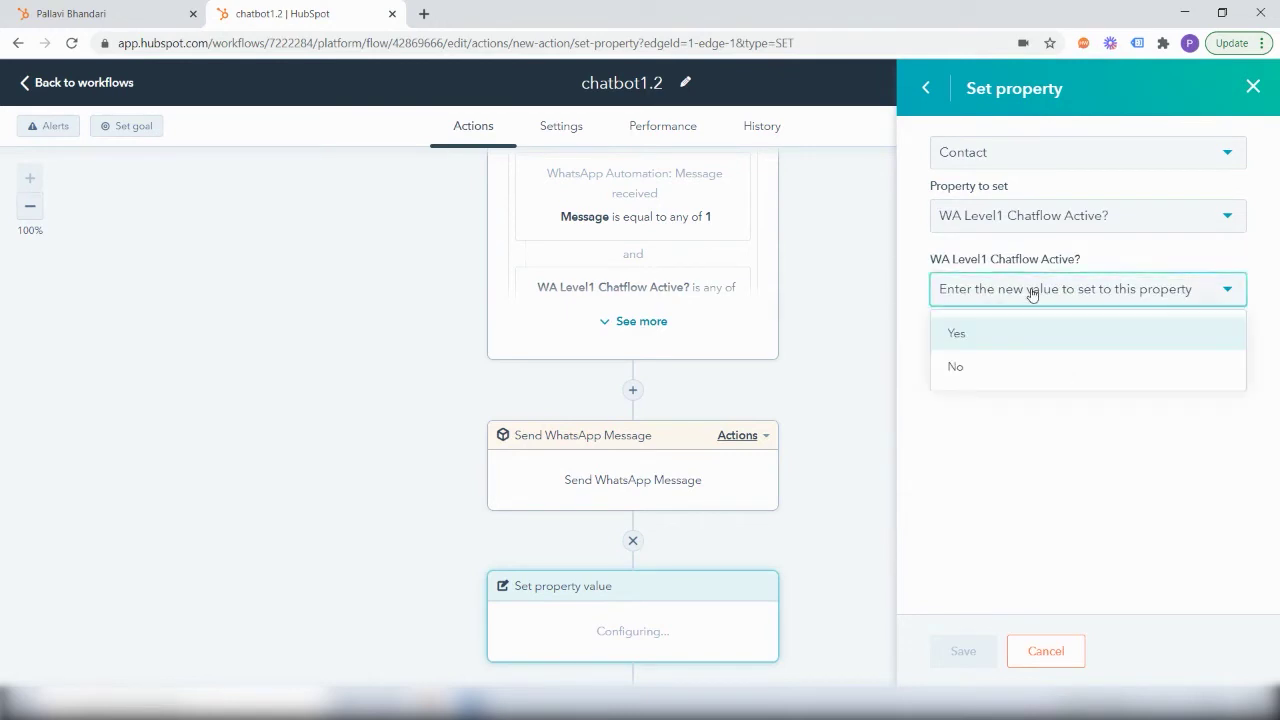
left_click(975, 374)
left_click(950, 651)
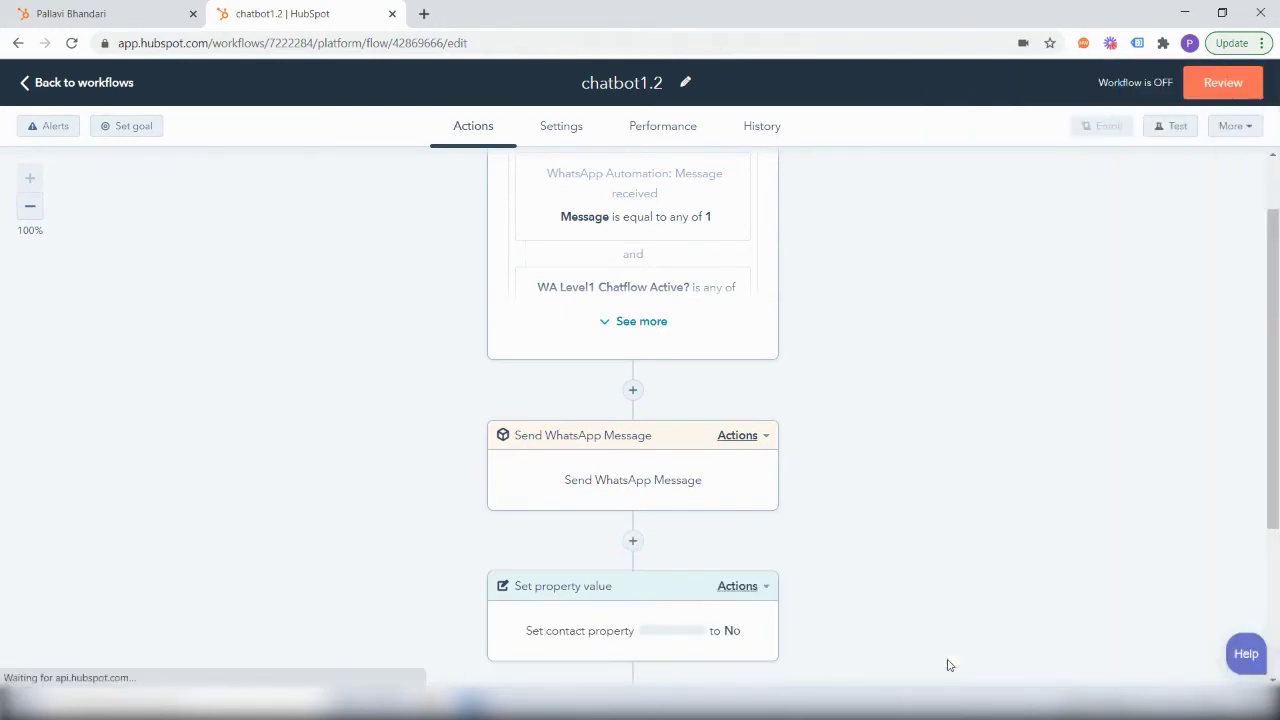
- Add another Set property value step setting WA Level2 Chatflow Active? to Yes
left_click(632, 628)
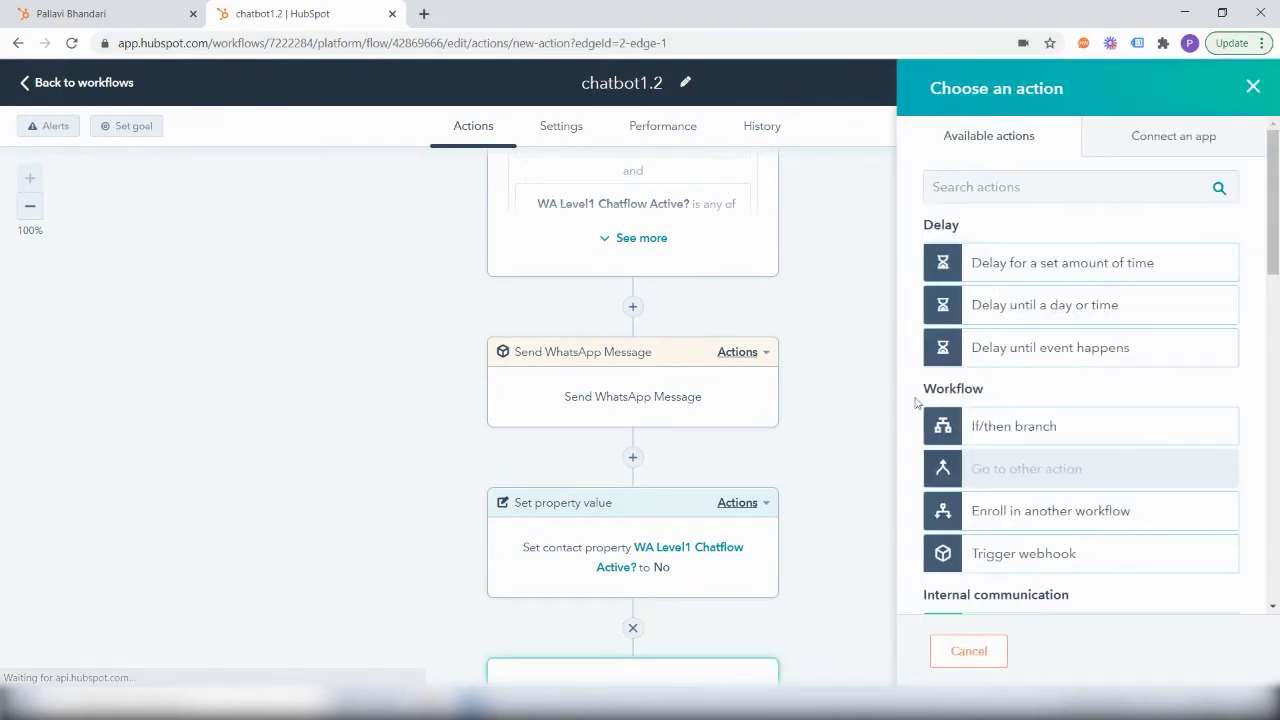
scroll(1040, 497, "down", 3)
scroll(1040, 497, "down", 8)
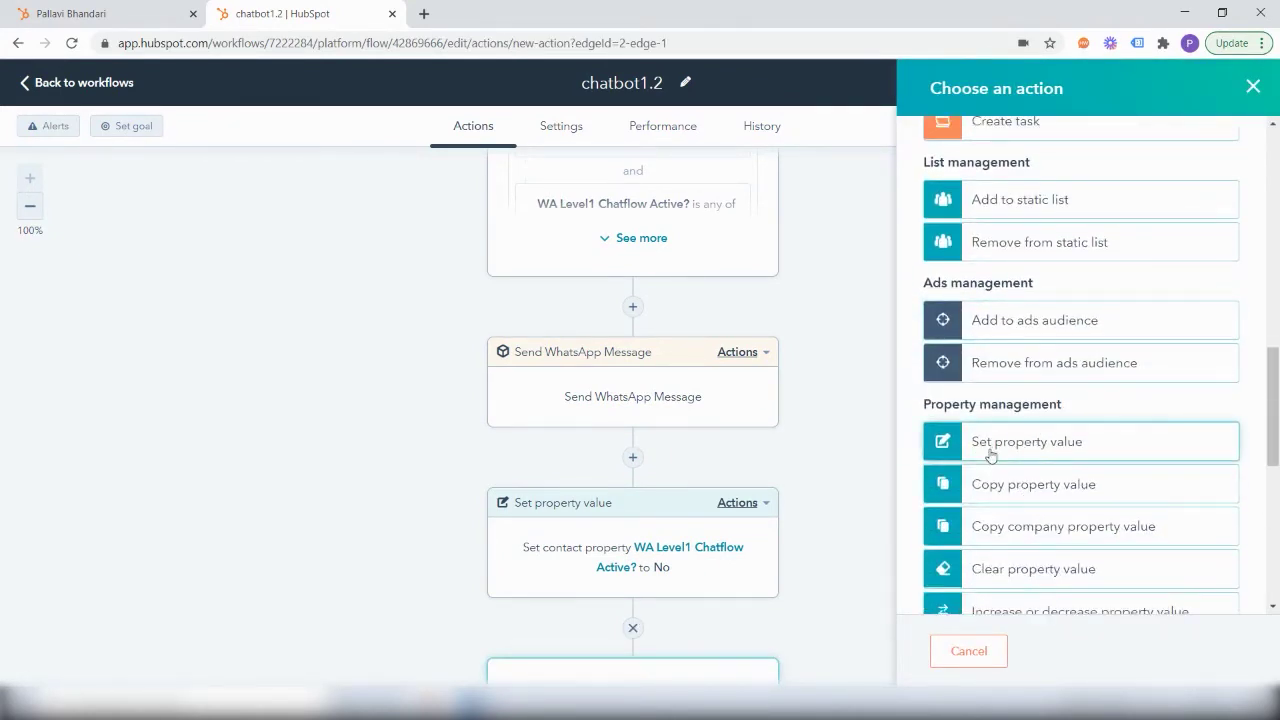
left_click(990, 455)
left_click(986, 229)
type("wa")
scroll(1023, 396, "down", 2)
left_click(1020, 389)
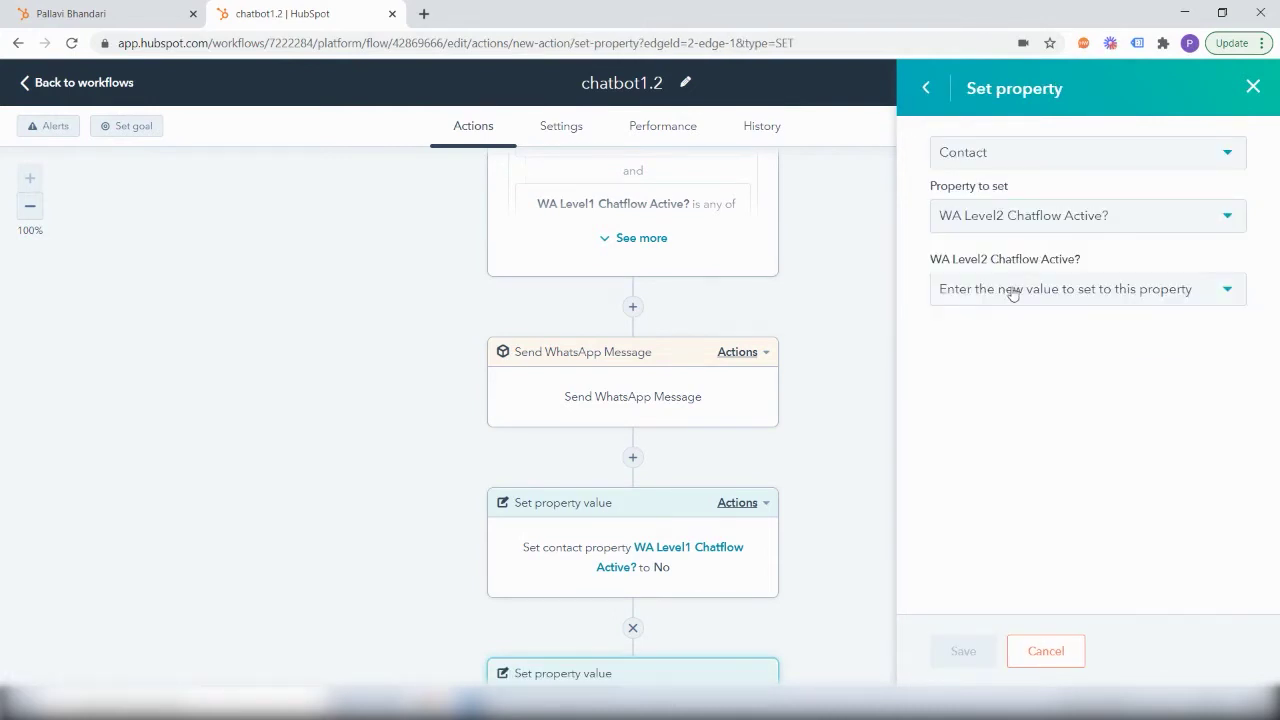
left_click(1017, 293)
left_click(957, 333)
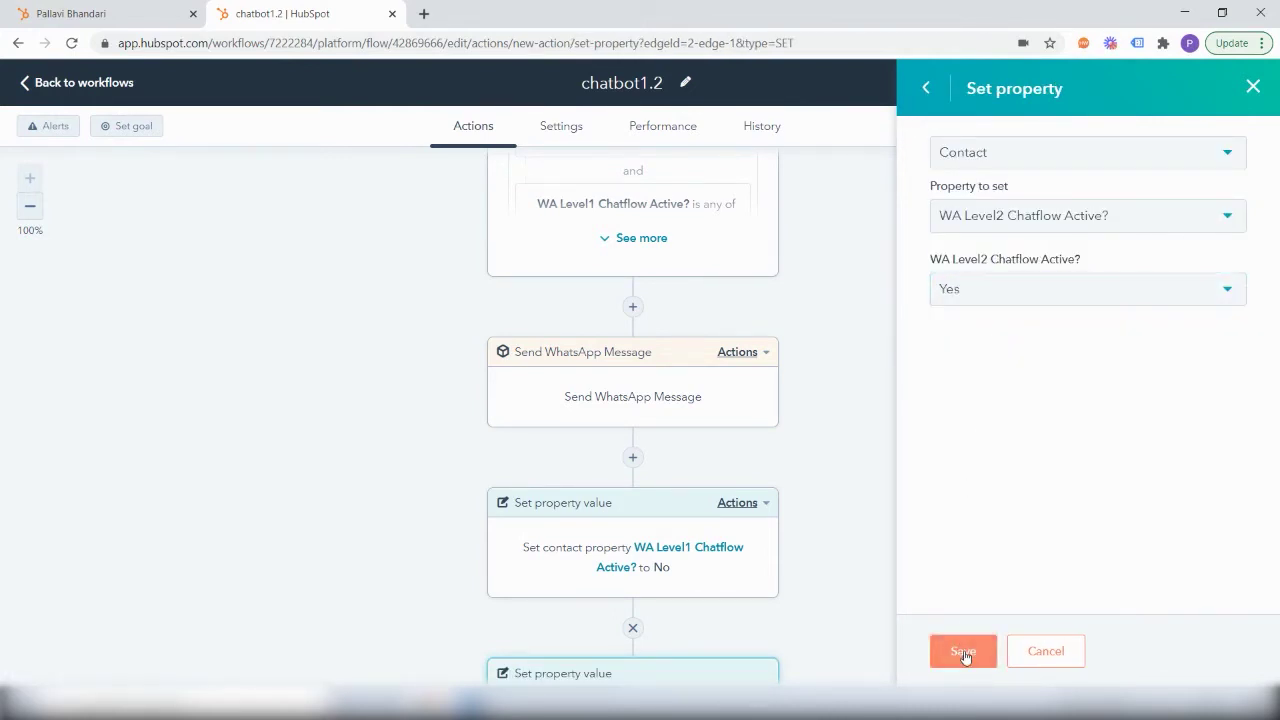
left_click(964, 653)
scroll(897, 629, "down", 2)
scroll(897, 629, "up", 4)
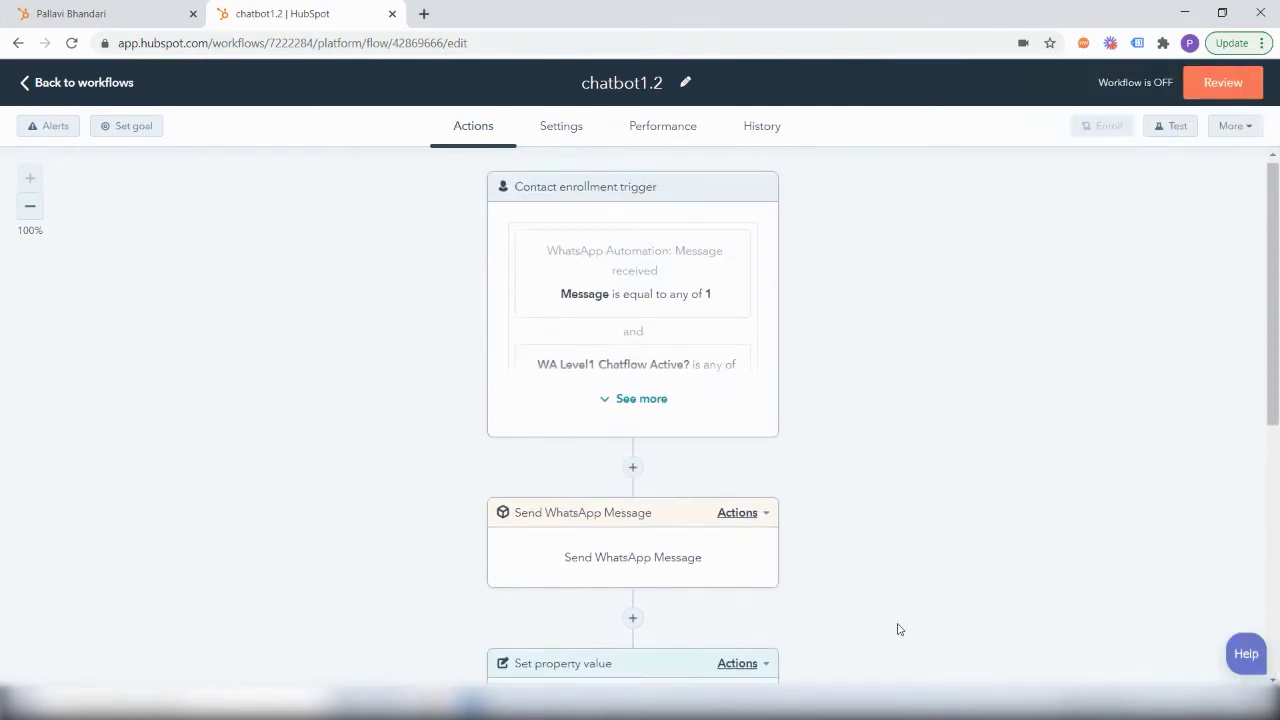
- Re-save the WhatsApp message step and turn on chatbot1.2 for contacts qualifying from now on
scroll(781, 548, "down", 1)
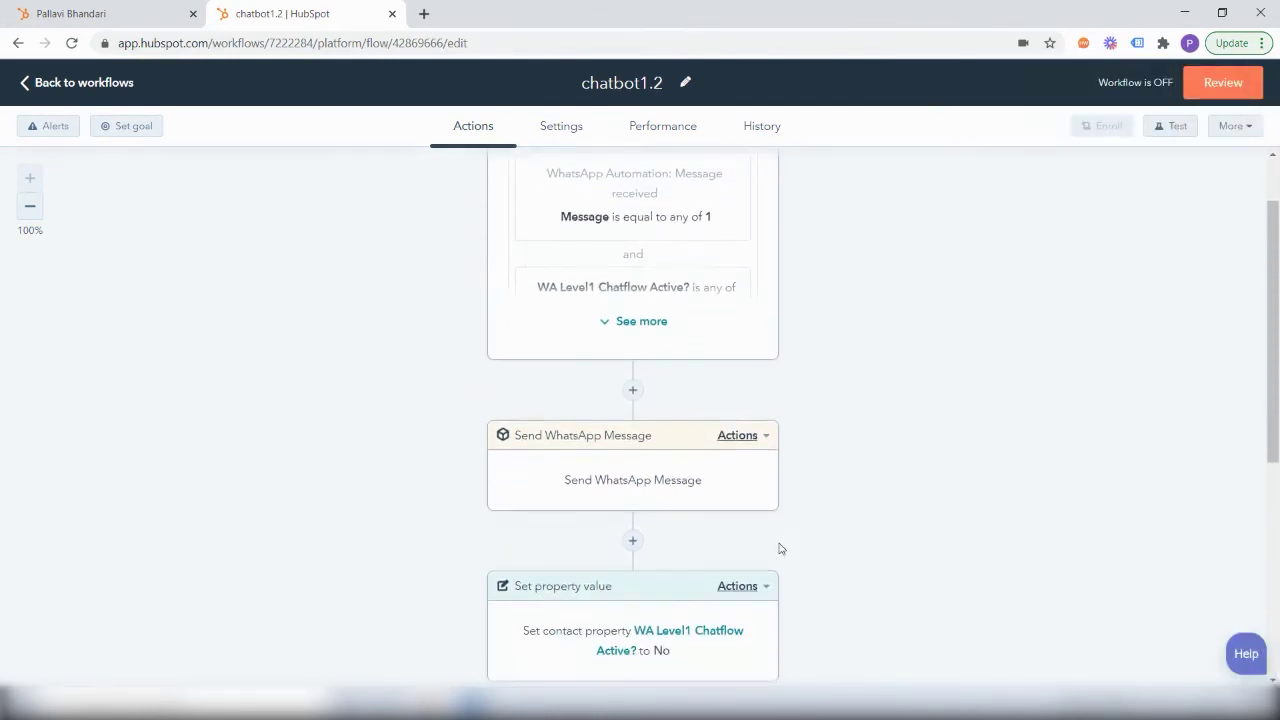
left_click(705, 497)
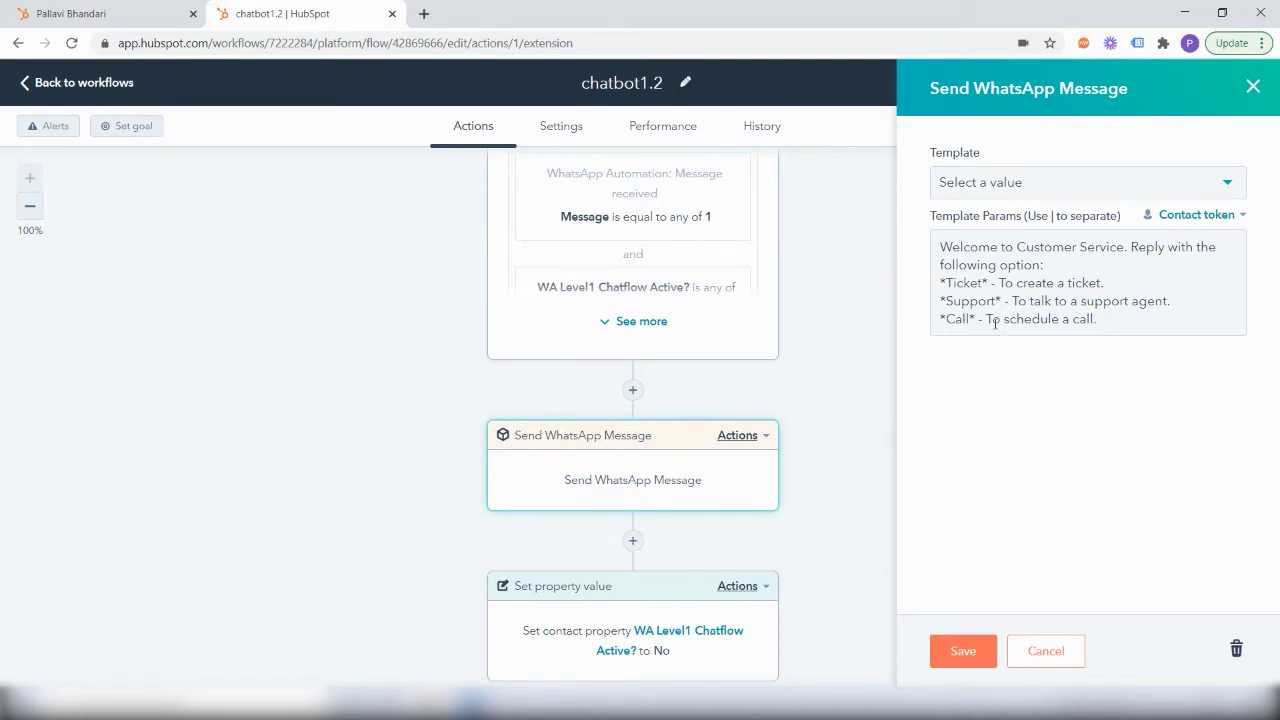
left_click(964, 660)
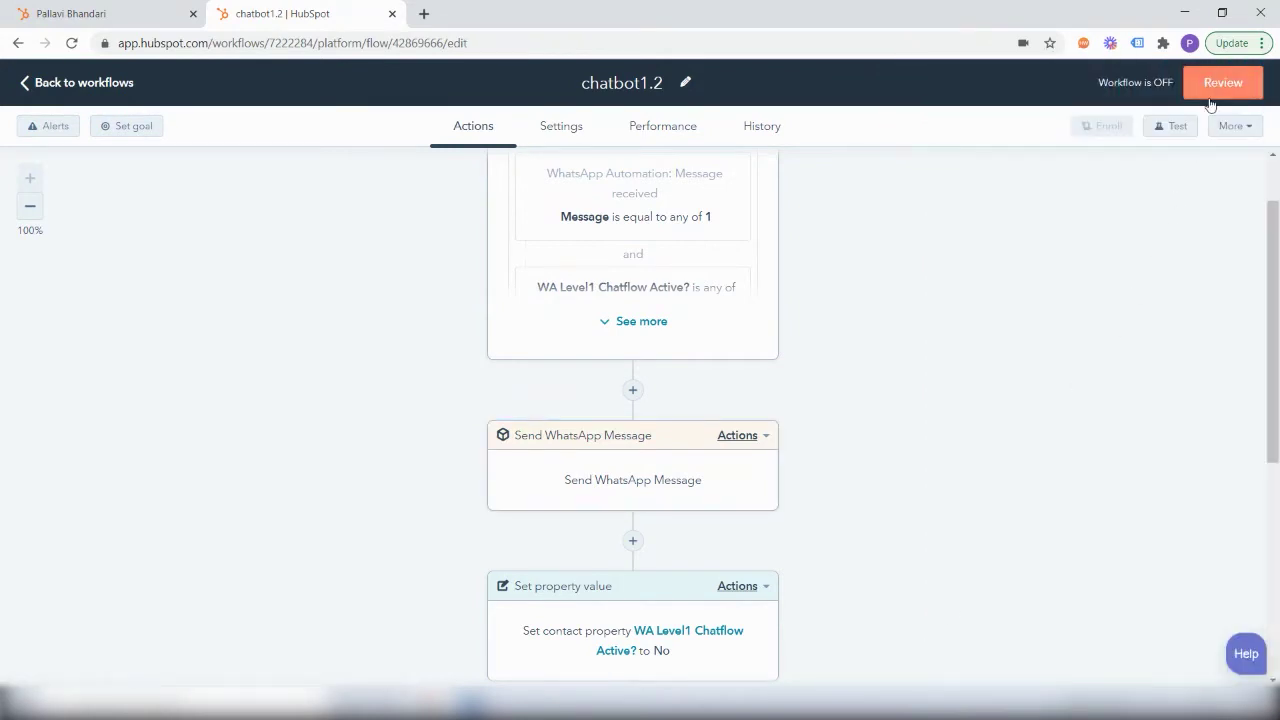
left_click(1218, 83)
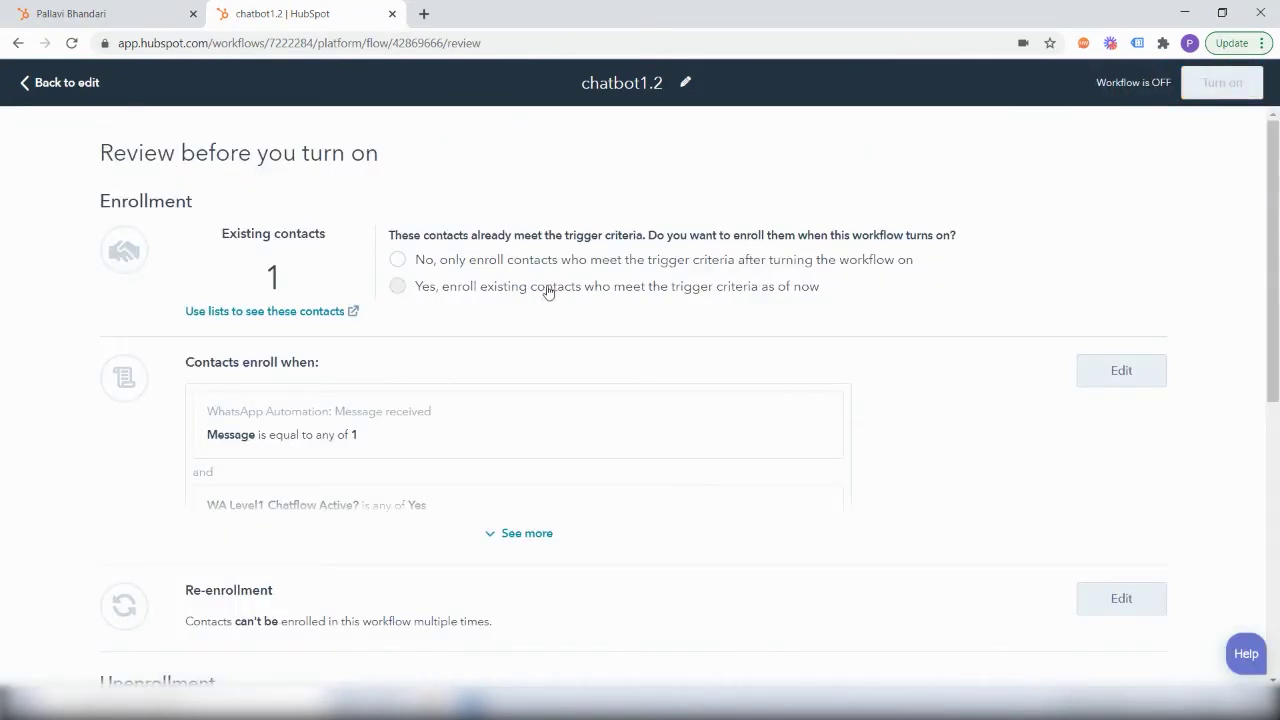
left_click(560, 259)
left_click(1224, 83)
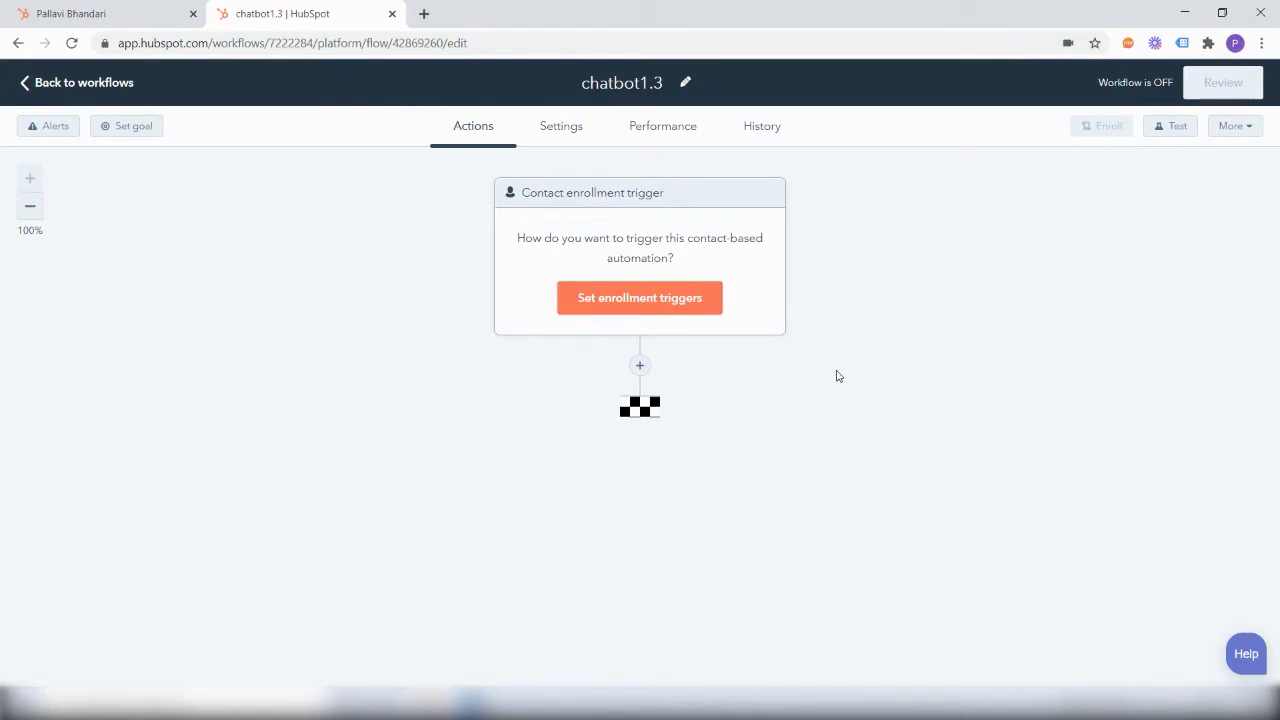
- Make chatbot1.3 enroll when a received WhatsApp Automation message equals 'ticket'
left_click(698, 310)
left_click_drag(1243, 278, 1236, 478)
left_click(1045, 560)
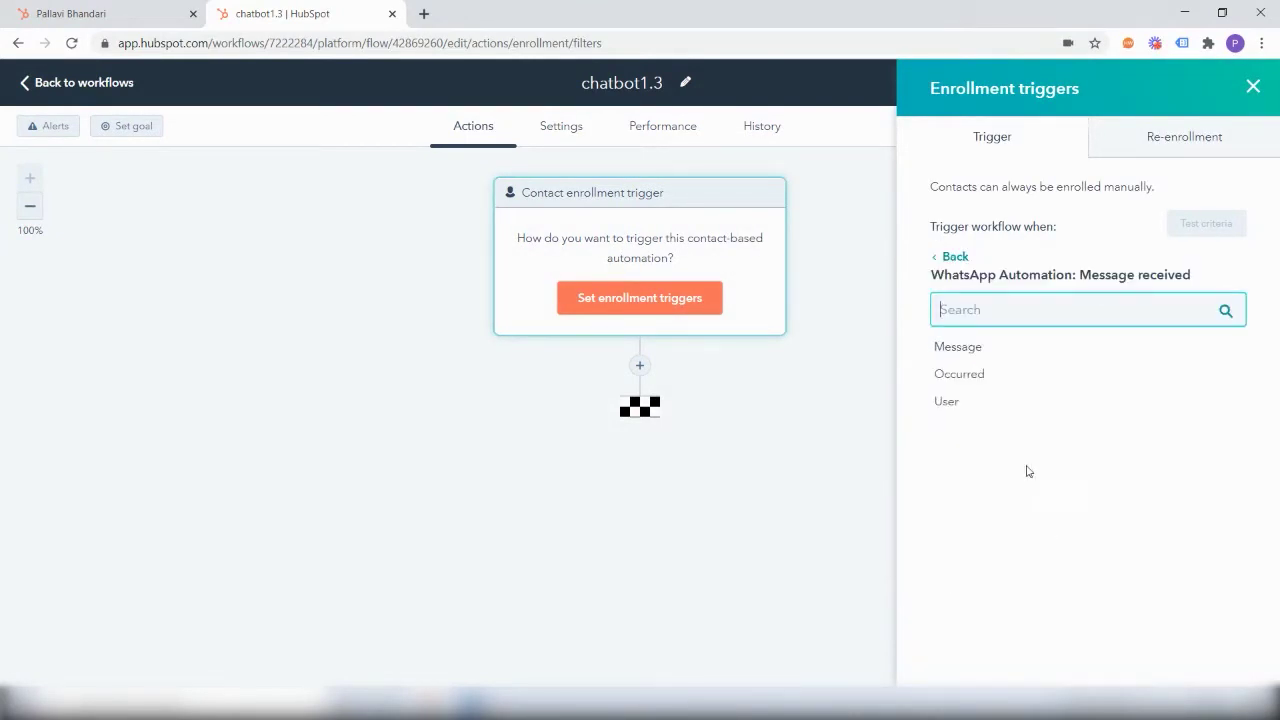
left_click(980, 347)
left_click(985, 337)
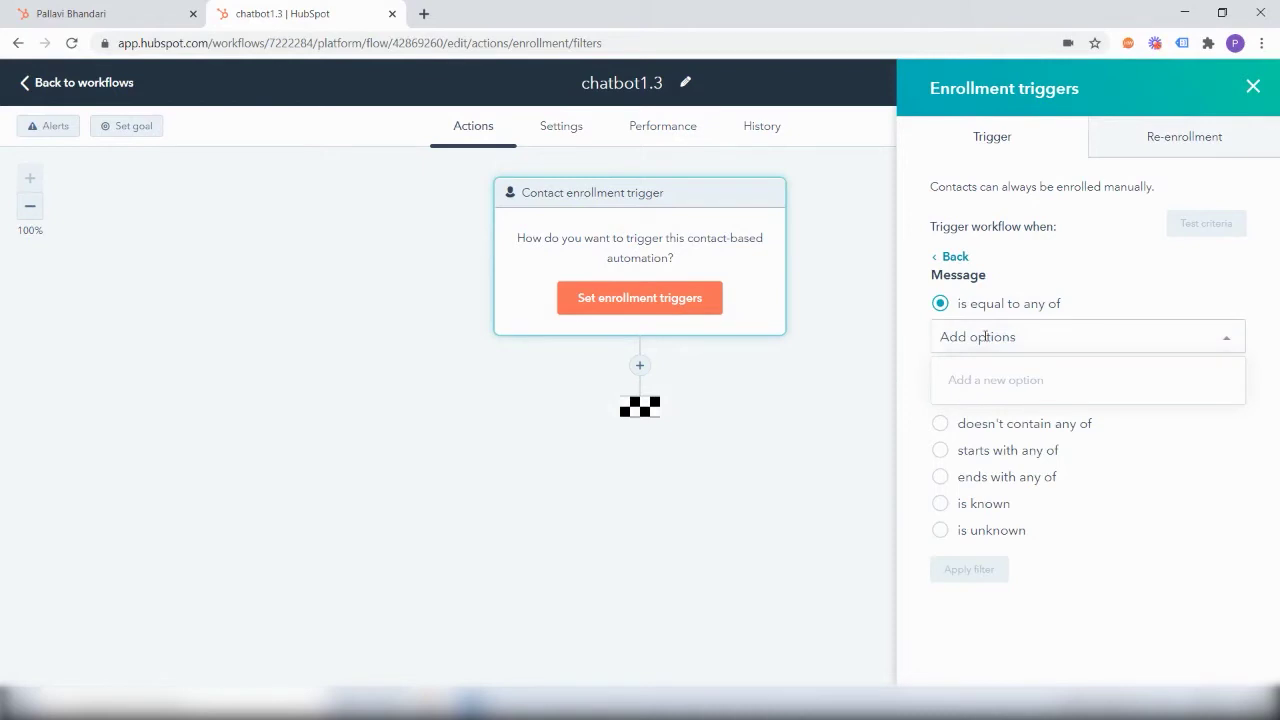
type("tikce")
type("t")
key("BackSpace")
key("BackSpace")
key("BackSpace")
key("BackSpace")
type("c")
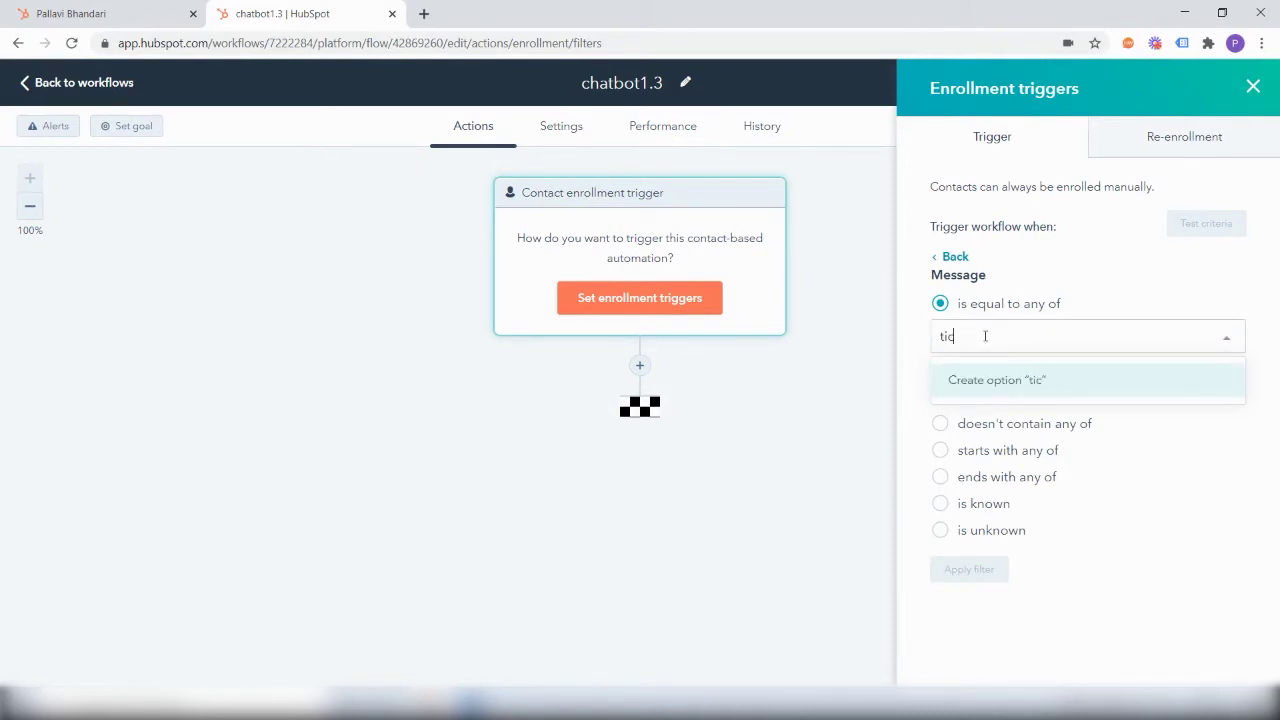
type("ket")
key("Return")
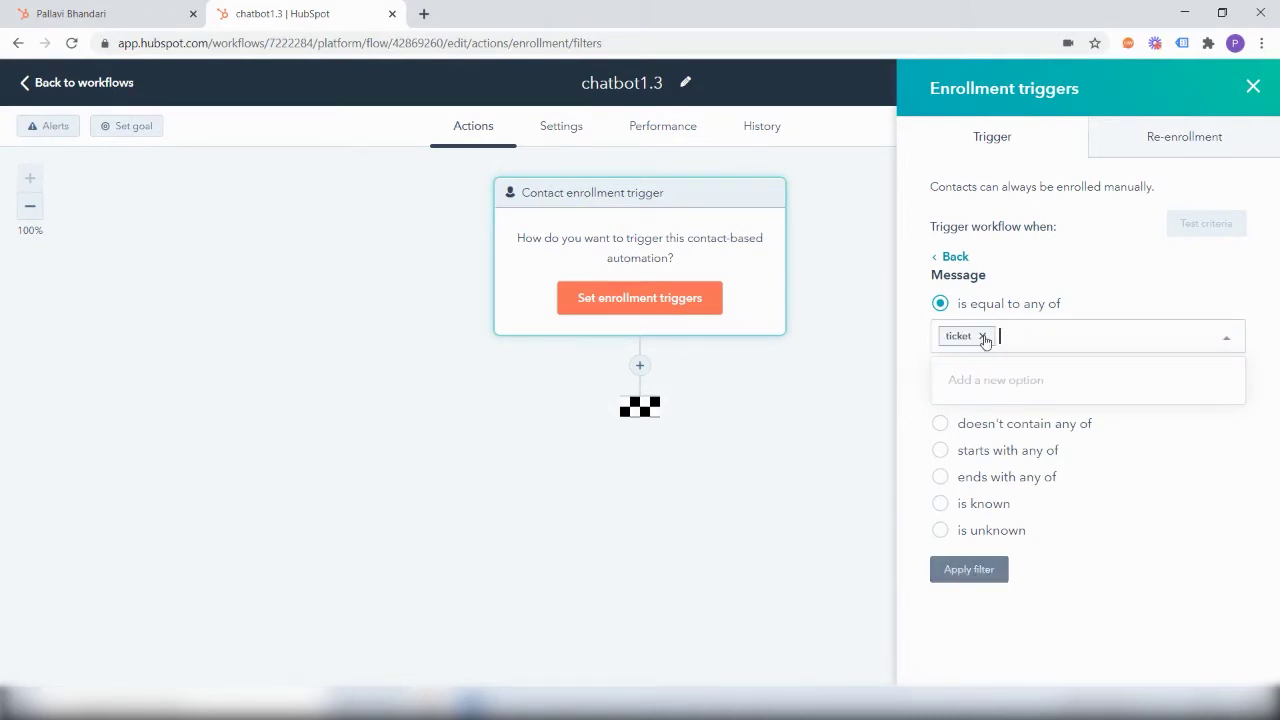
left_click(969, 570)
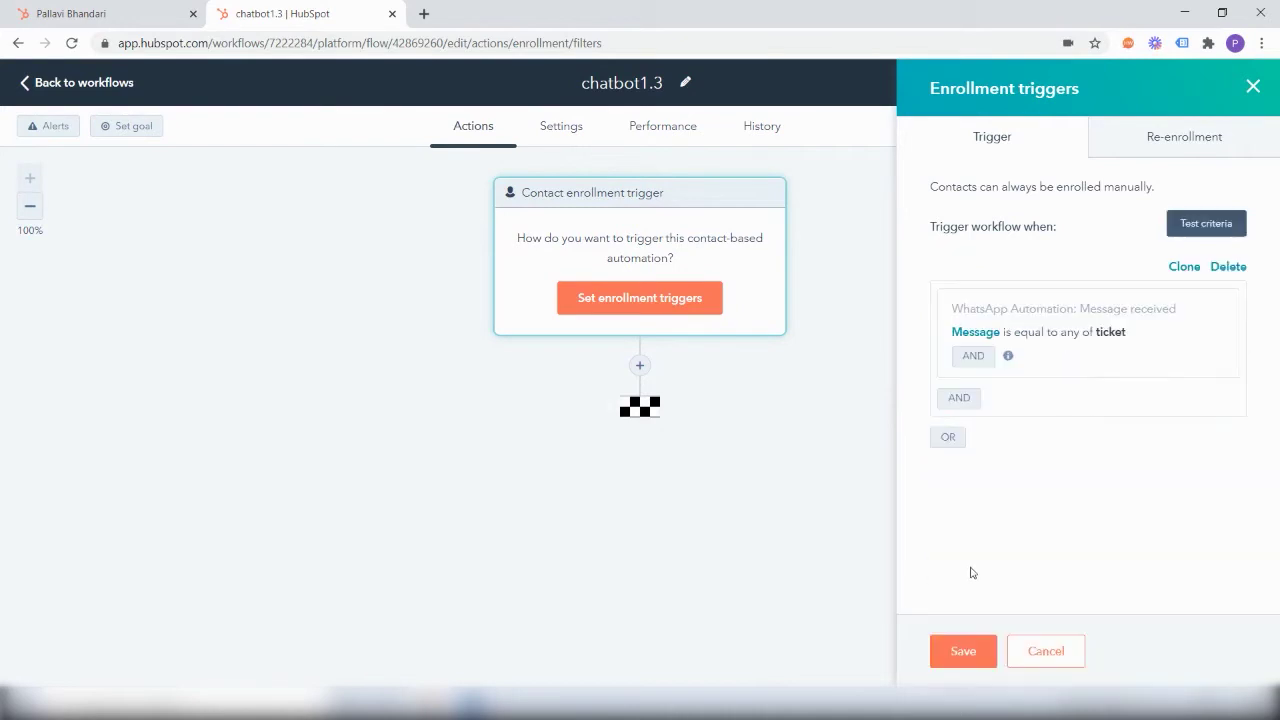
- Add an AND condition on the contact property WA Level2 Chatflow Active?
left_click(964, 398)
left_click(984, 309)
type("wa")
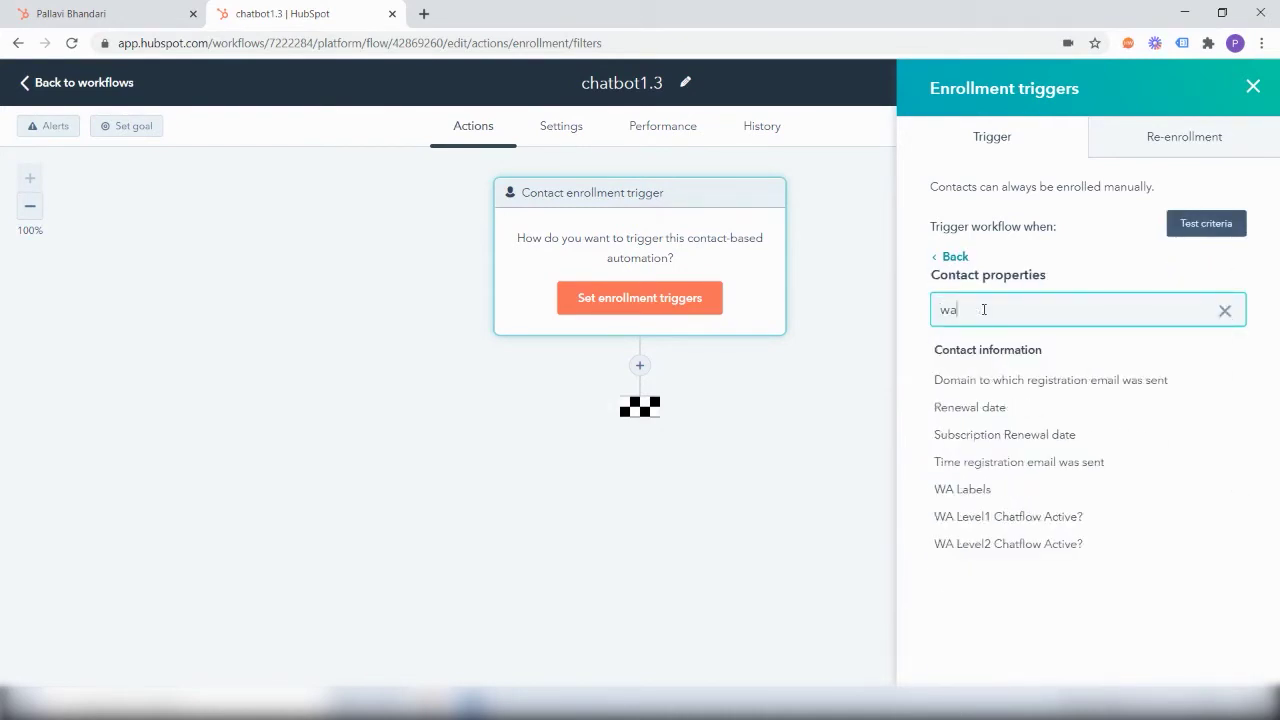
left_click(1012, 546)
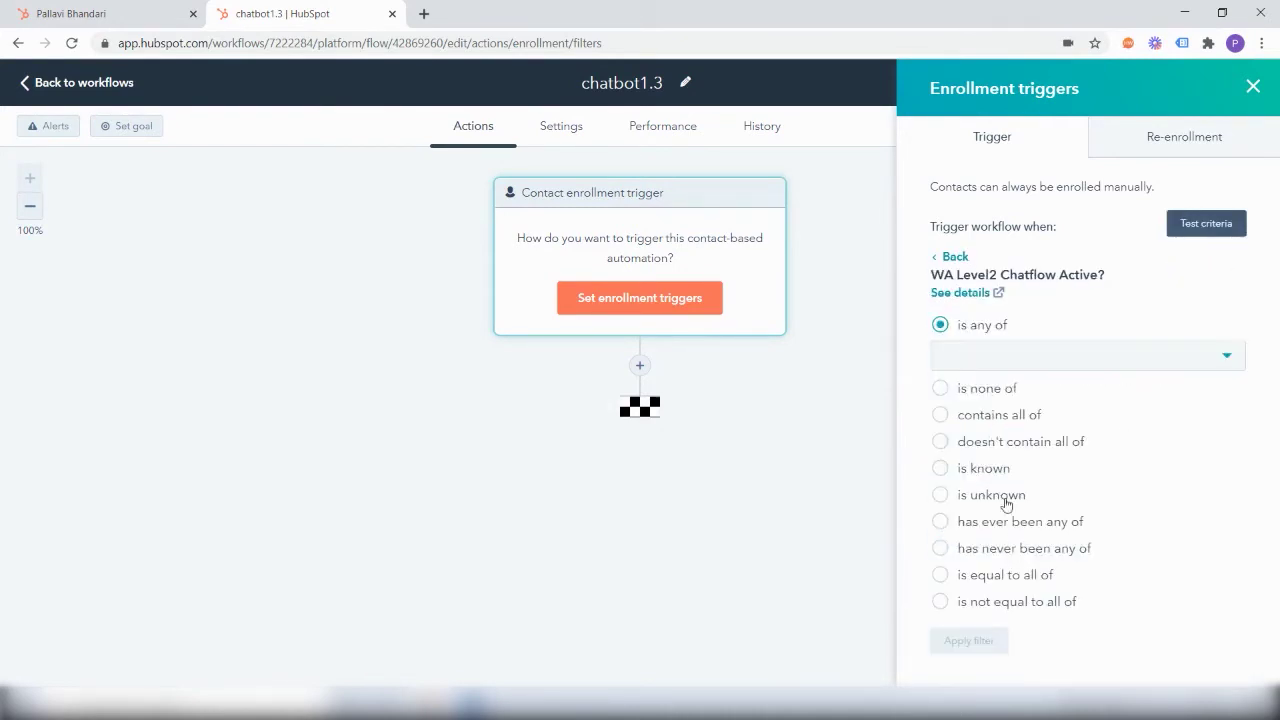
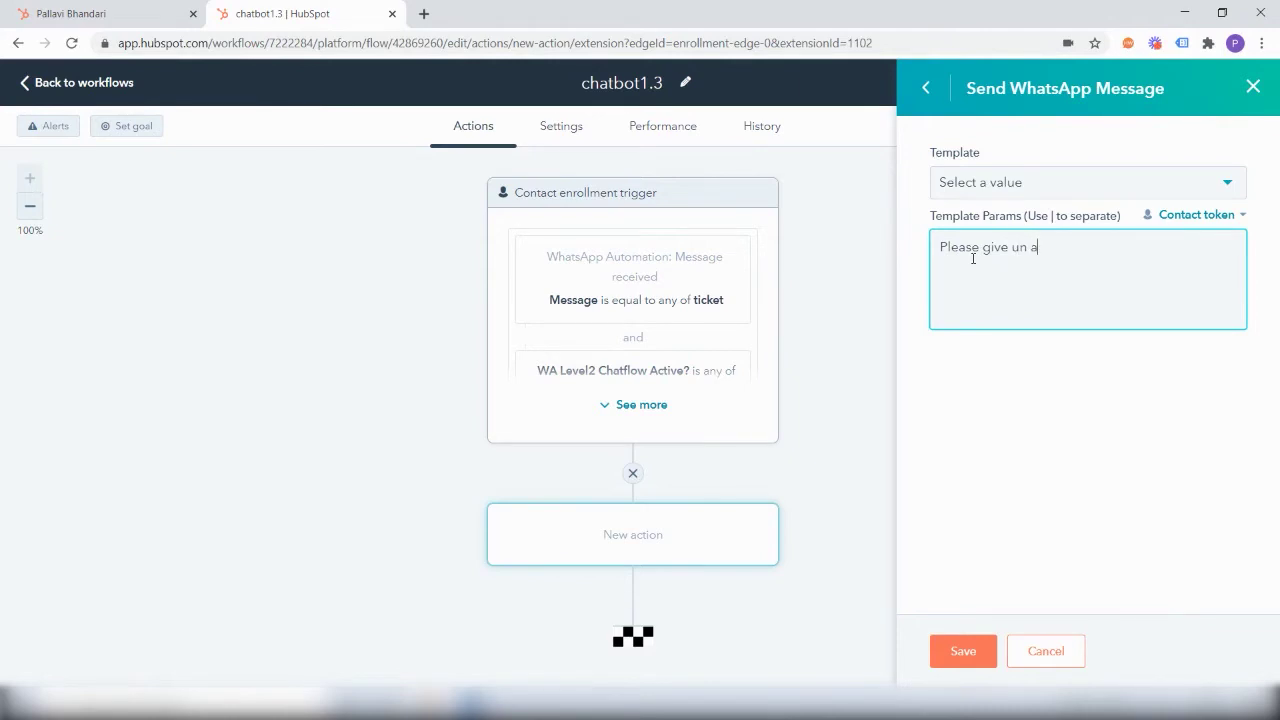
- Finish the ticket-creation message text, correct 'un' to 'us', and save the WhatsApp step
type("ent, we are dreatinga")
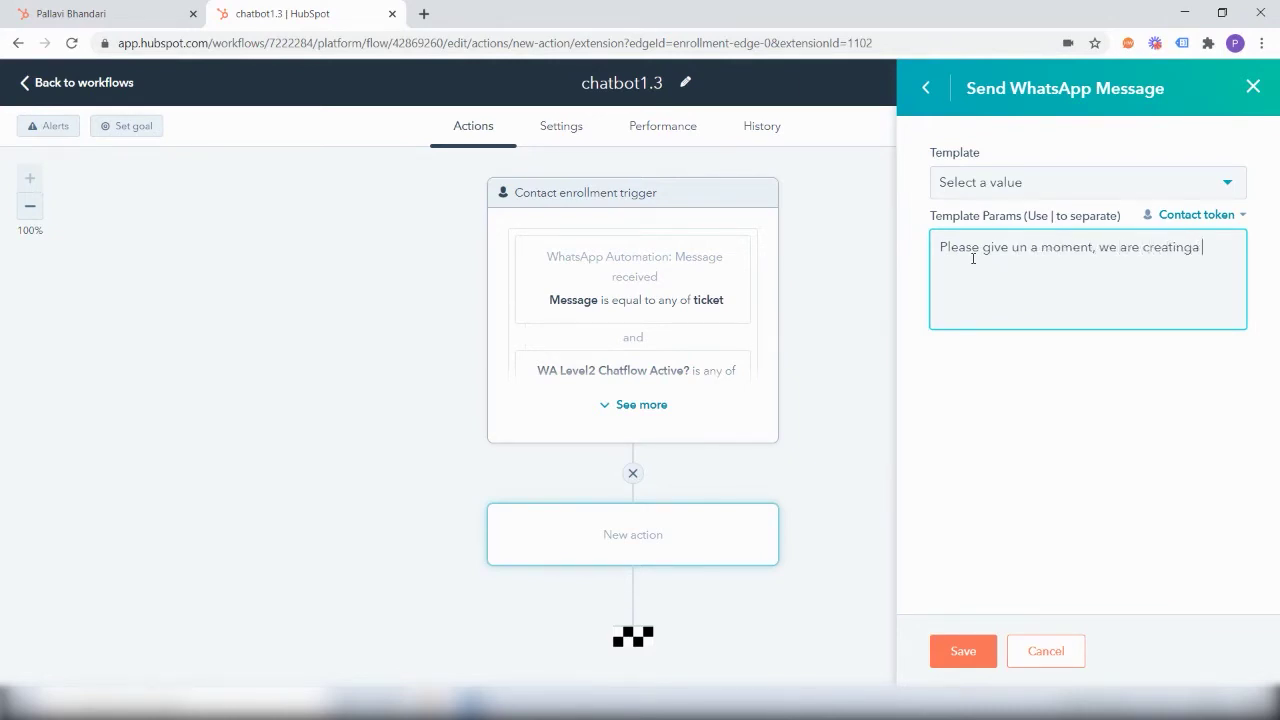
type(" ticket")
key("BackSpace")
type("s")
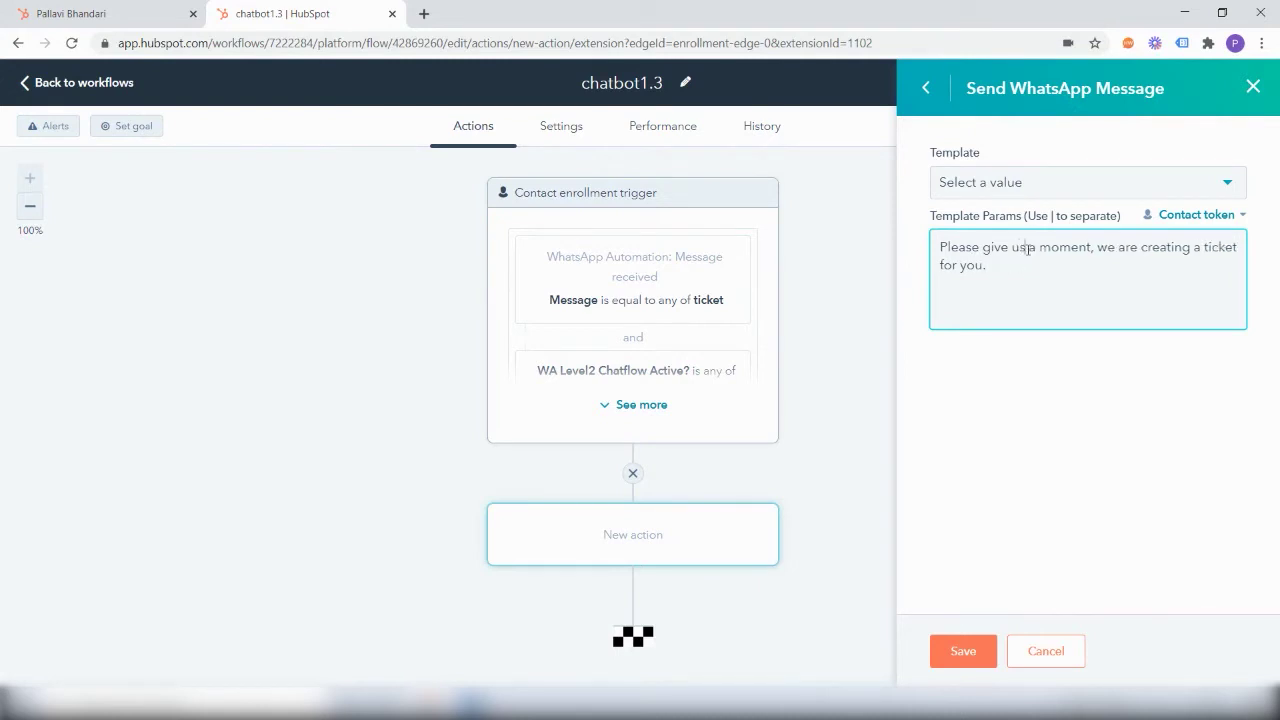
left_click(985, 650)
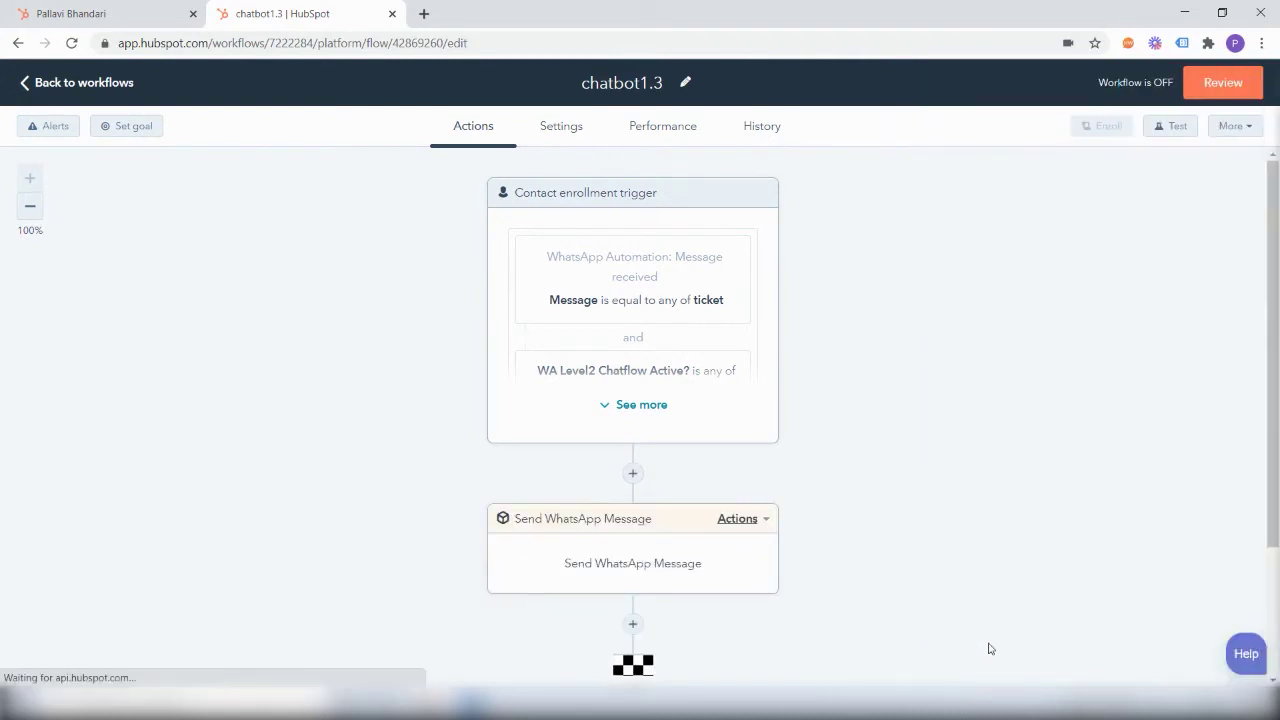
- Add a Create record step making a Ticket assigned to a specific user
scroll(704, 613, "down", 1)
left_click(634, 542)
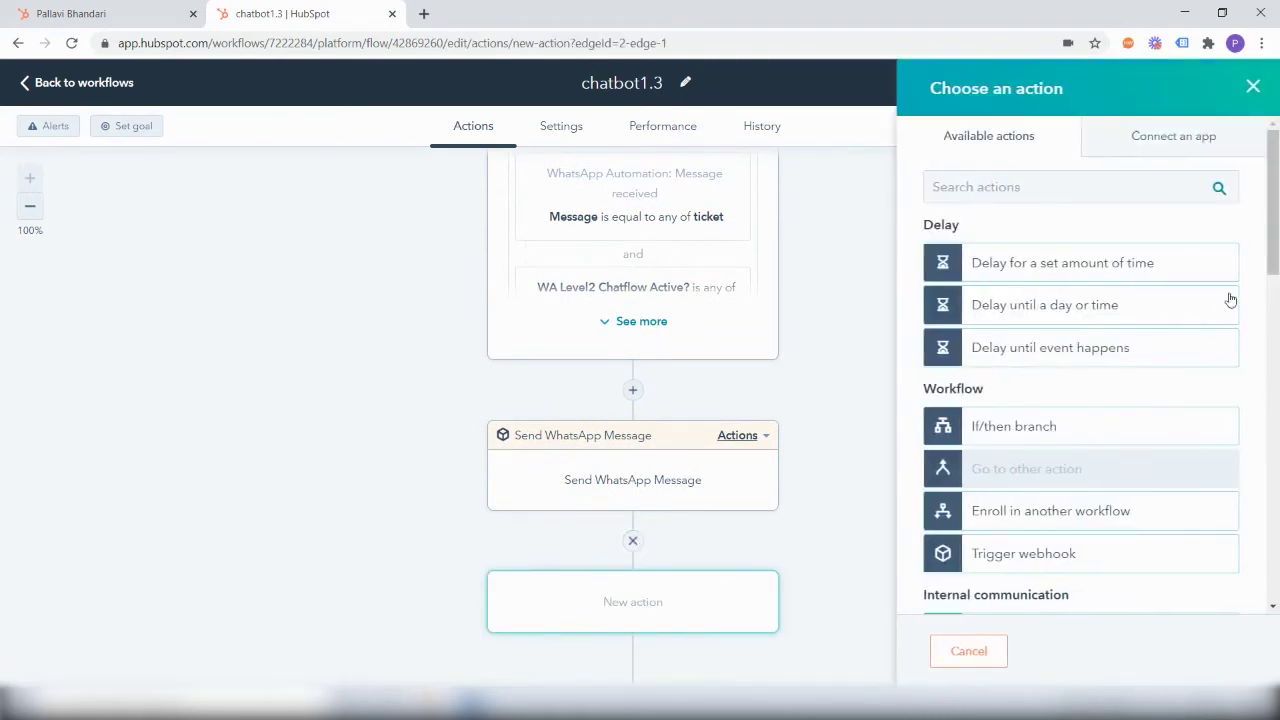
left_click_drag(1274, 238, 1276, 346)
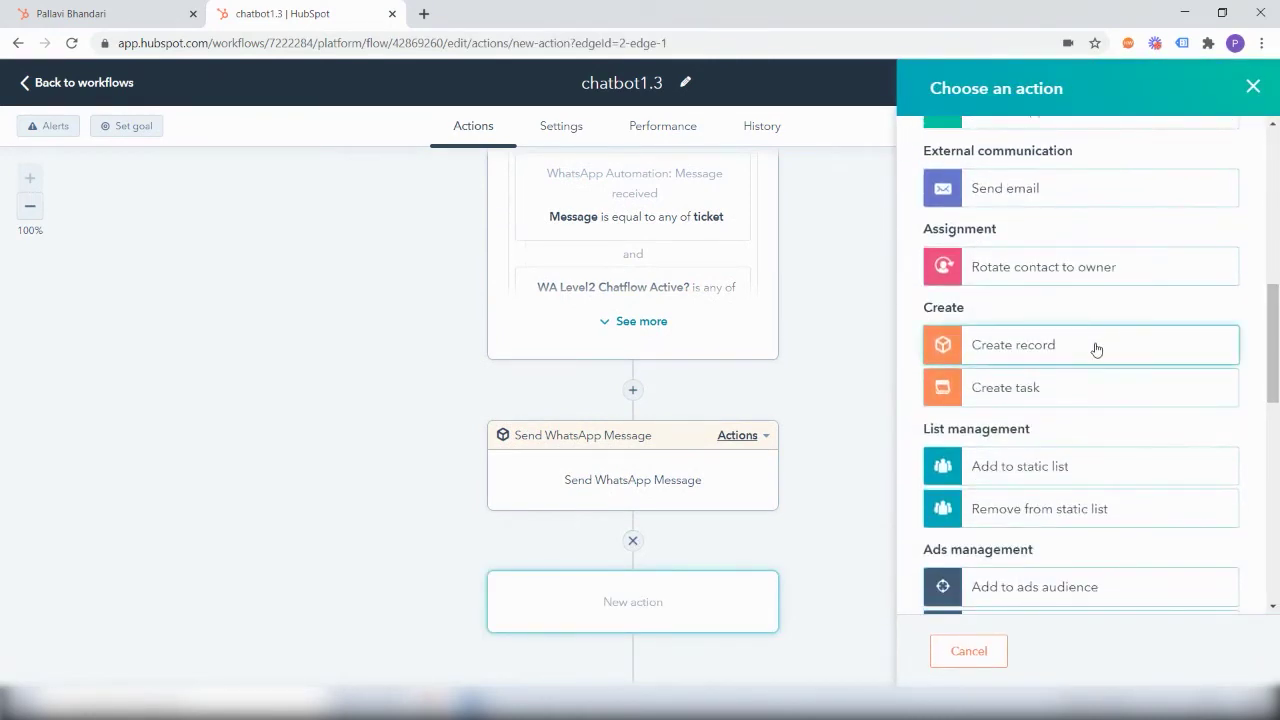
left_click(1094, 349)
left_click(989, 183)
left_click(977, 259)
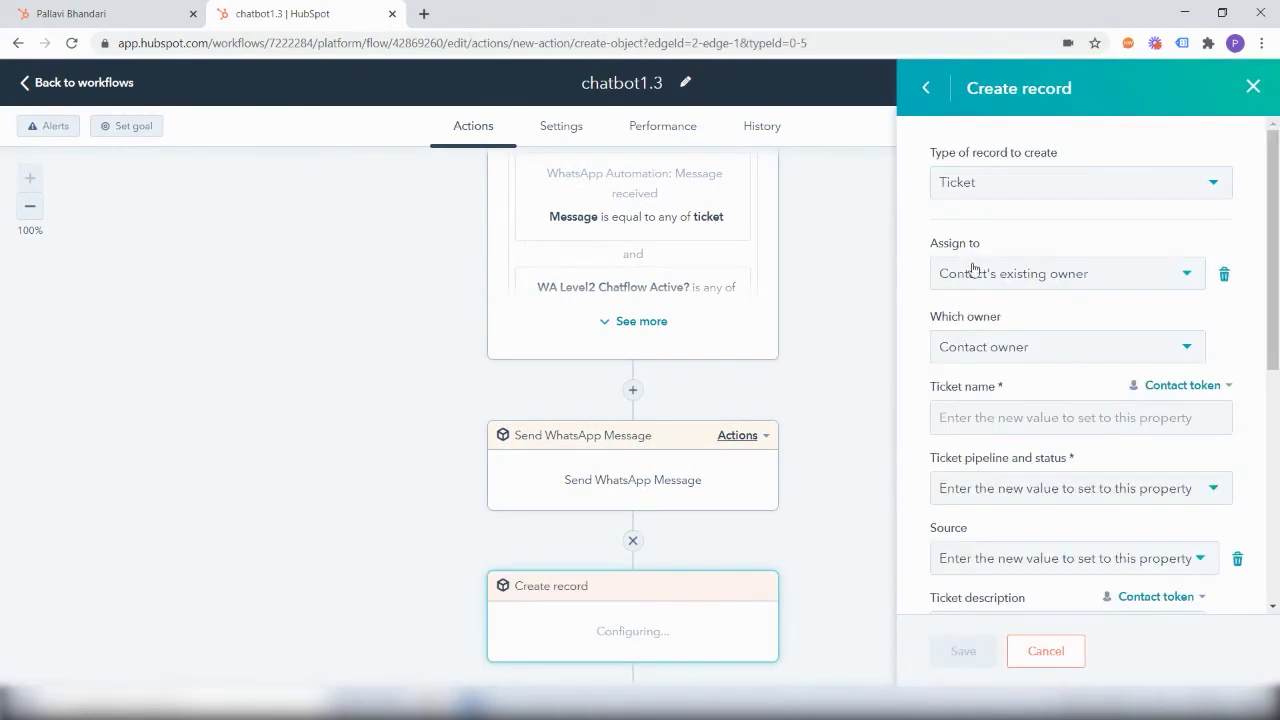
left_click(997, 276)
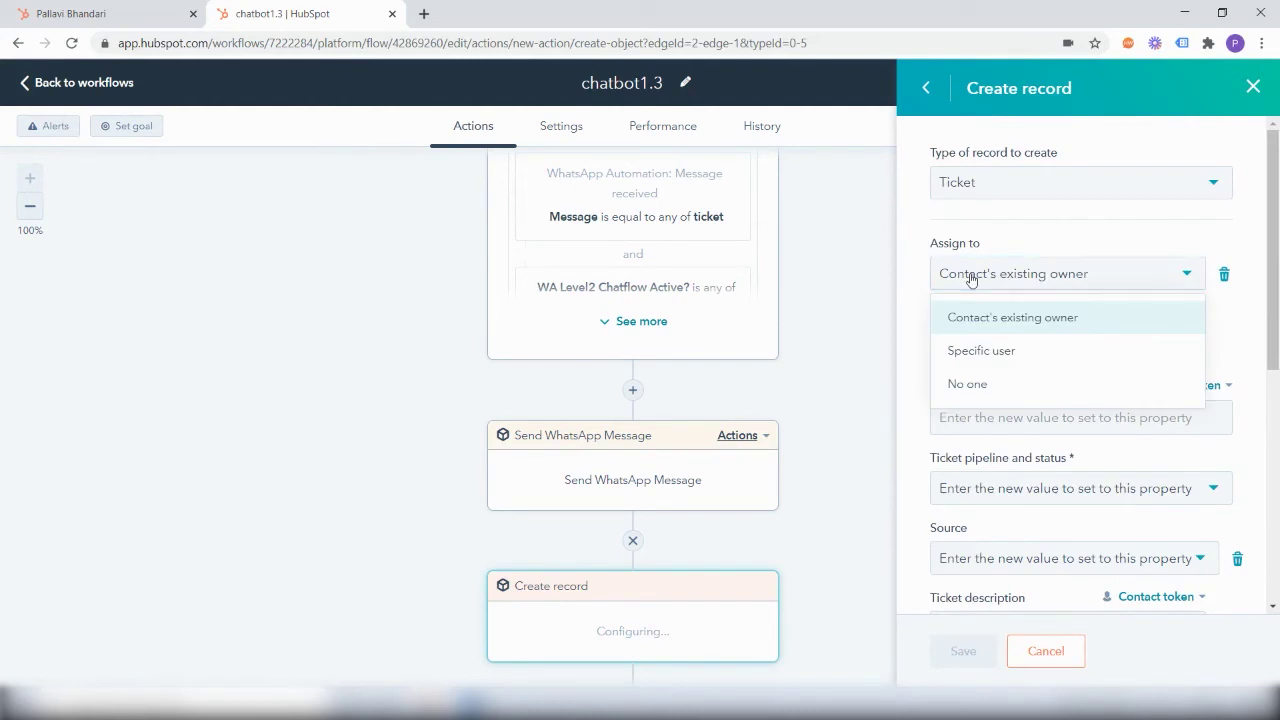
left_click(976, 349)
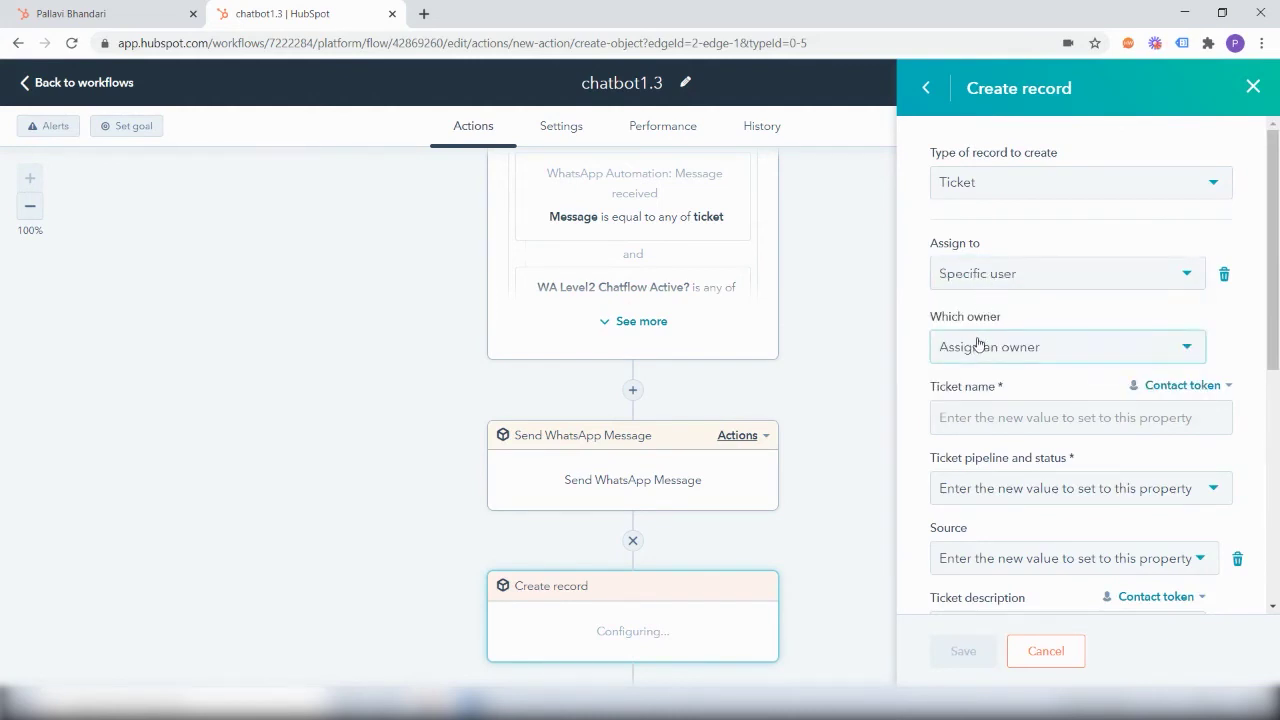
left_click(977, 345)
type("palla")
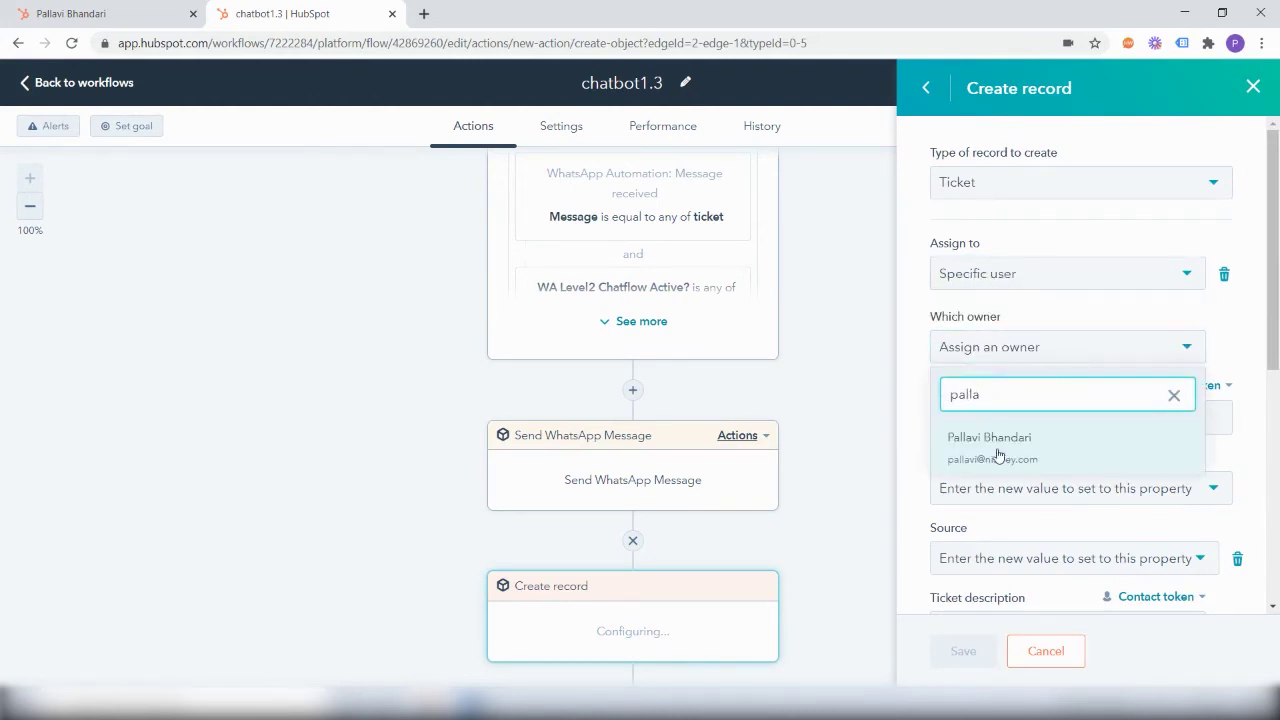
left_click(996, 450)
- Name the ticket 'New Ticket from Chatflow', set status New (Support Pipeline), and save
left_click(969, 417)
type("New Ticket from Chatflow")
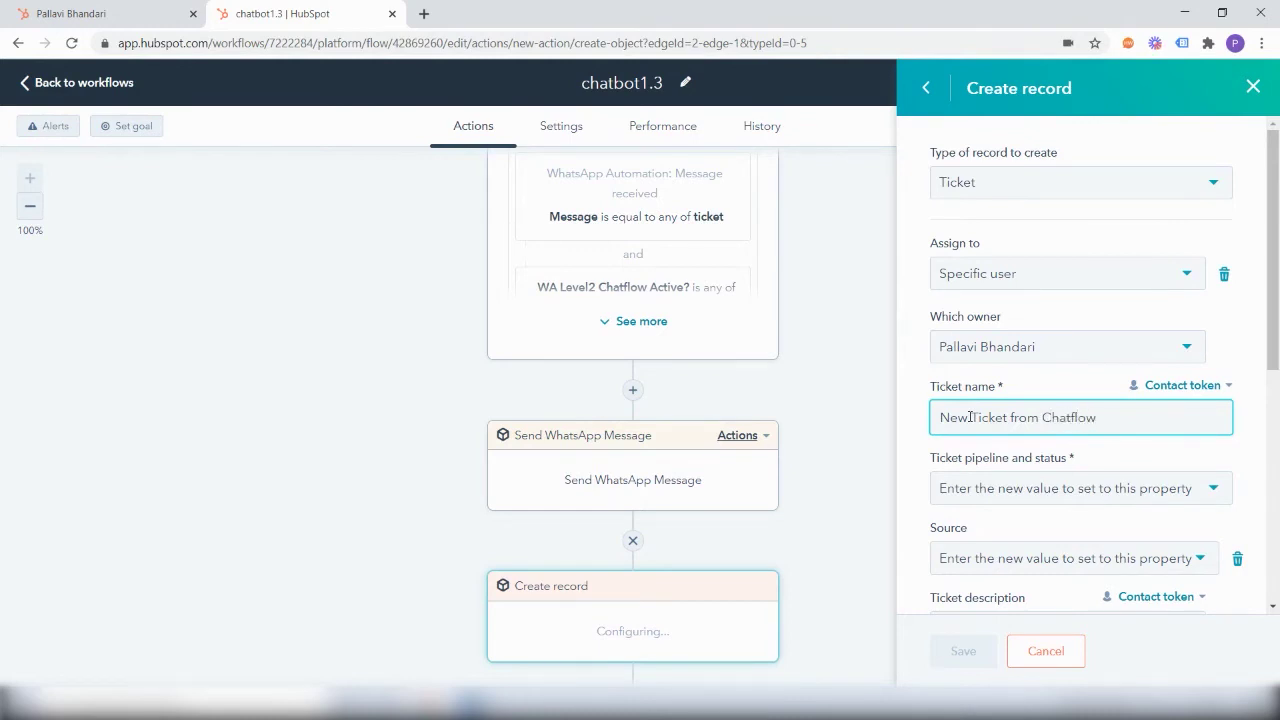
scroll(969, 417, "down", 1)
left_click(966, 405)
left_click(970, 478)
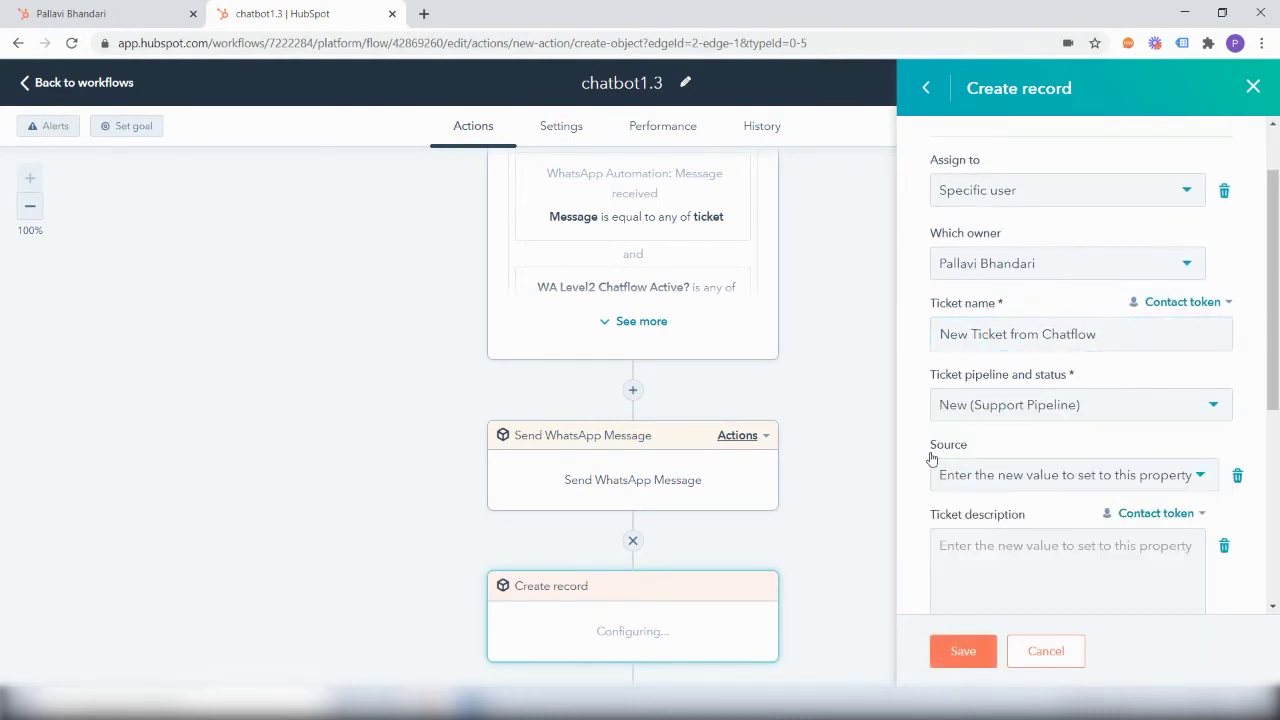
scroll(931, 458, "down", 3)
left_click(953, 664)
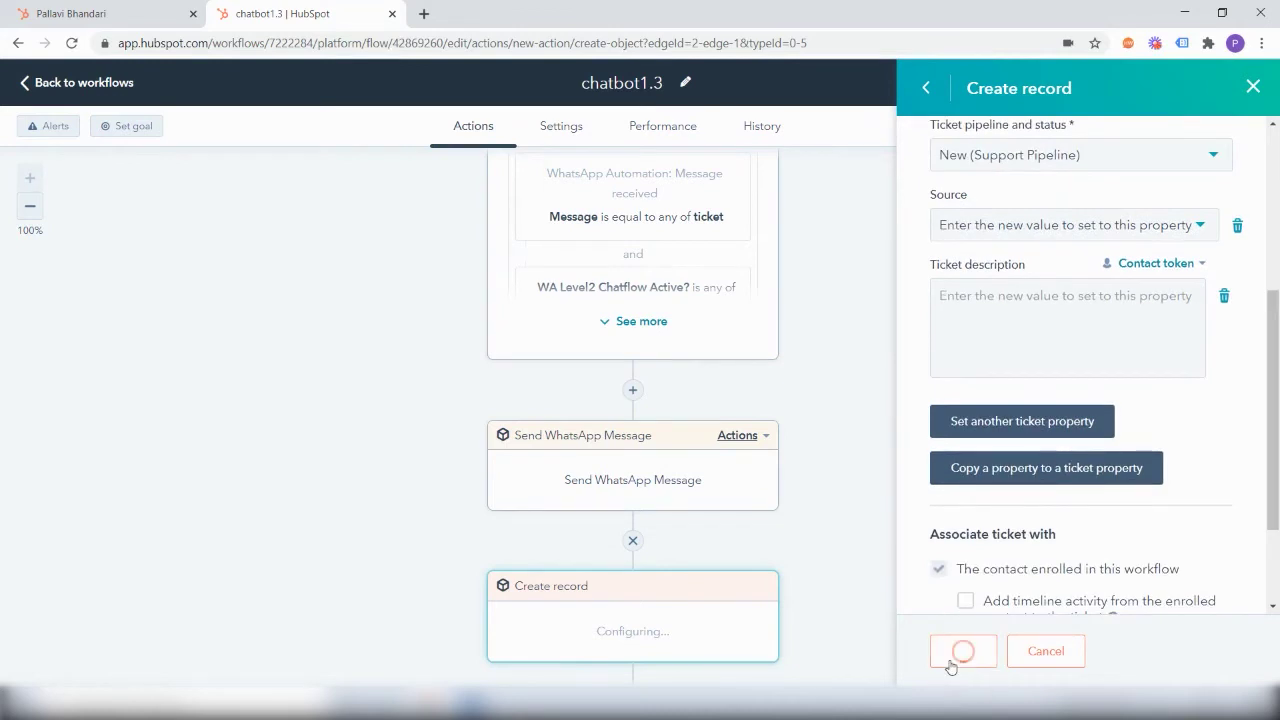
scroll(651, 514, "down", 3)
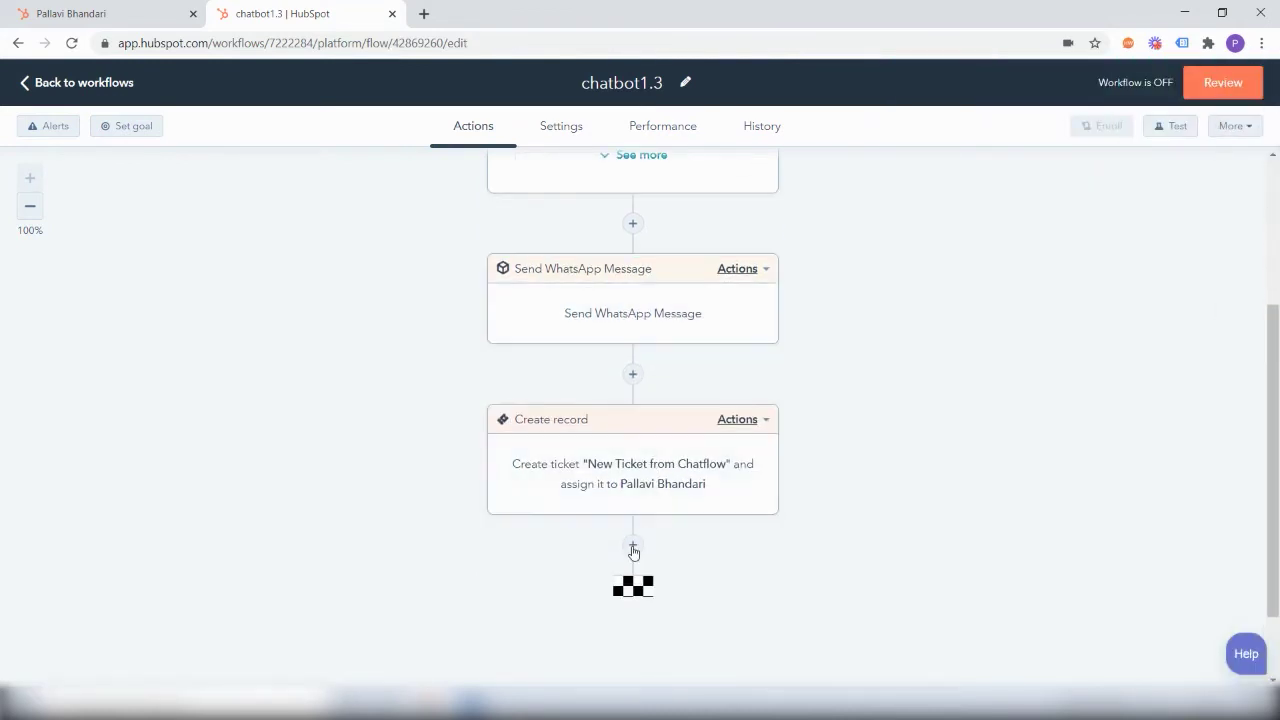
- Add a WhatsApp message confirming the ticket's creation, quoting the Latest Ticket Number token
left_click(632, 545)
left_click_drag(1276, 167, 1277, 420)
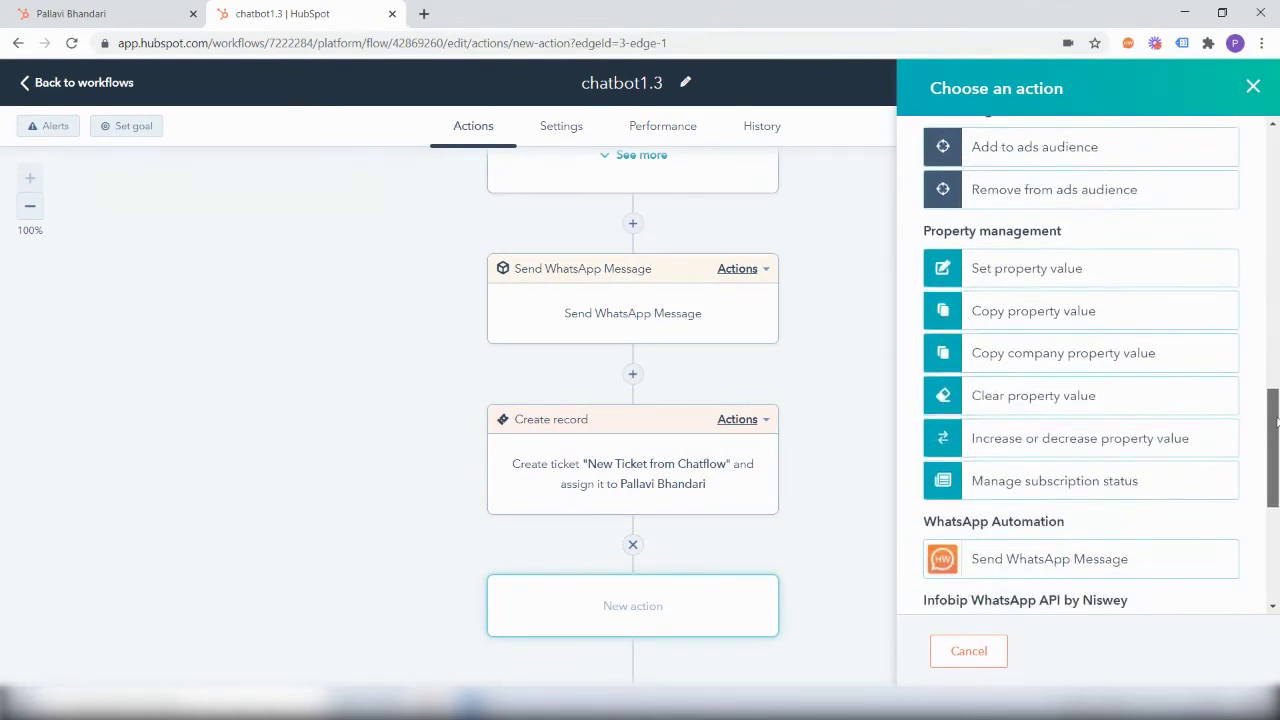
left_click(995, 562)
left_click(1006, 283)
type("We have succe")
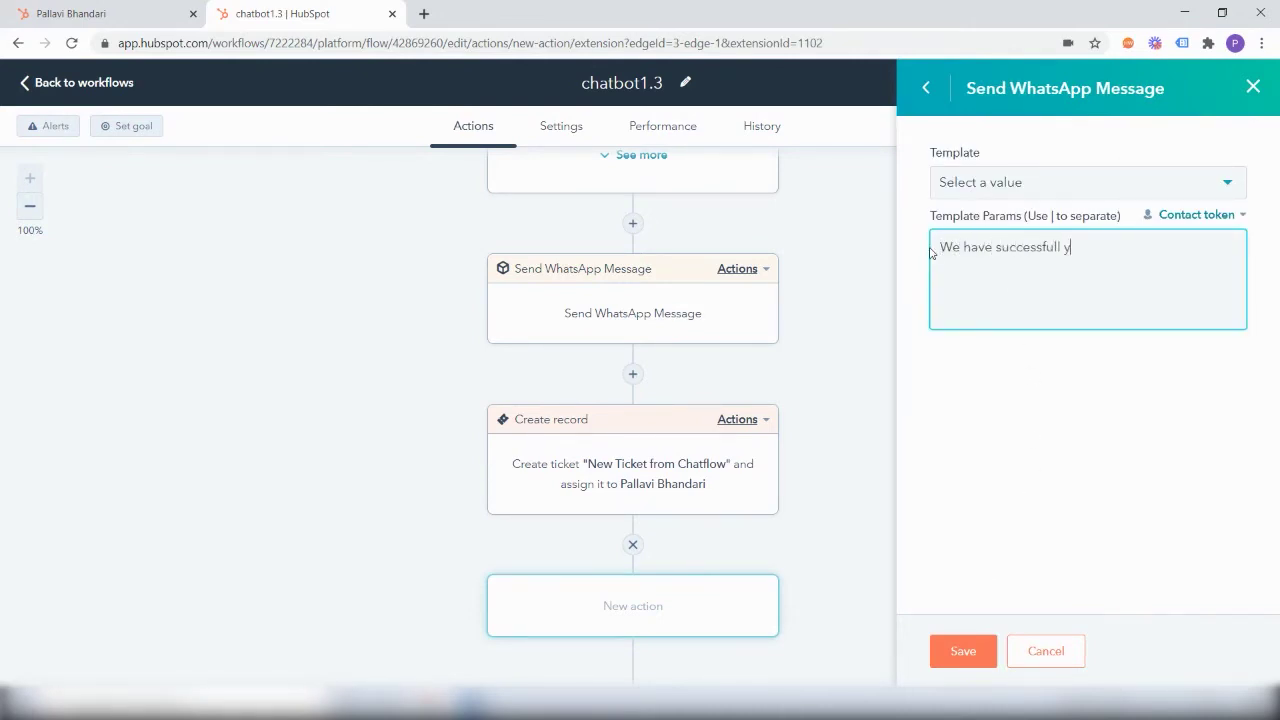
type("ssfully created a ticket for you.")
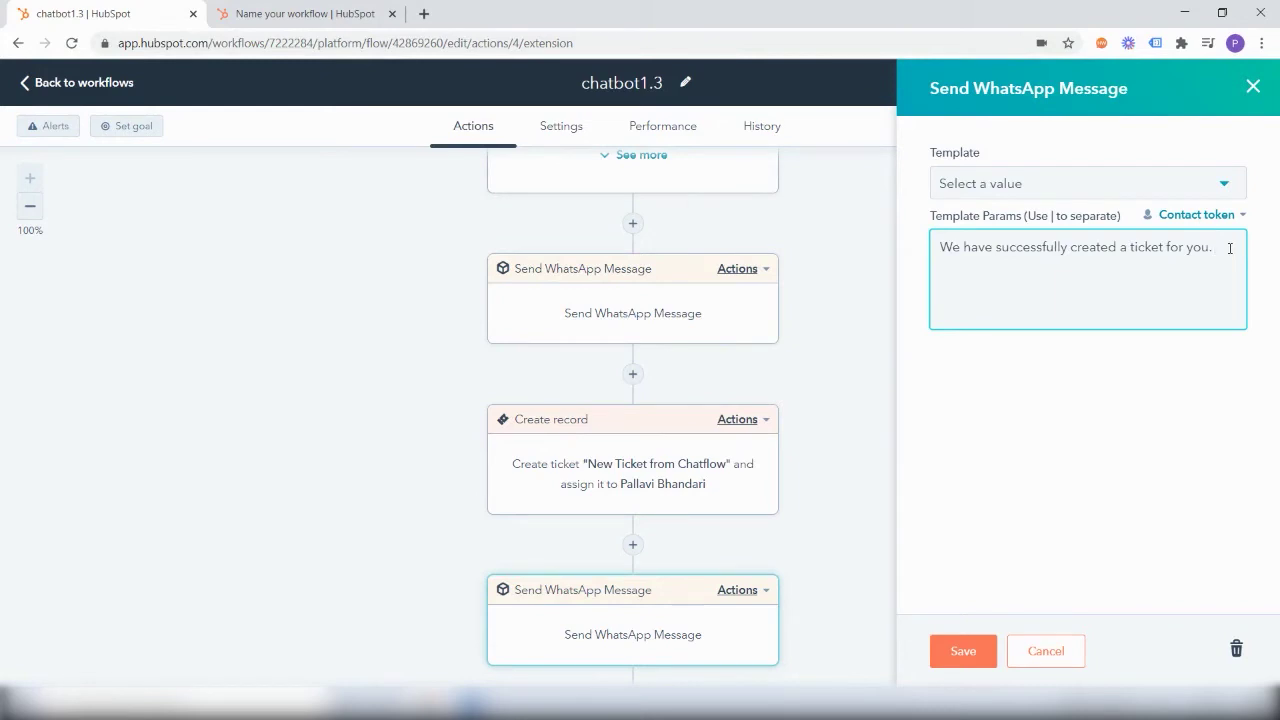
type("e ticket numbe")
left_click(1212, 214)
type("lat")
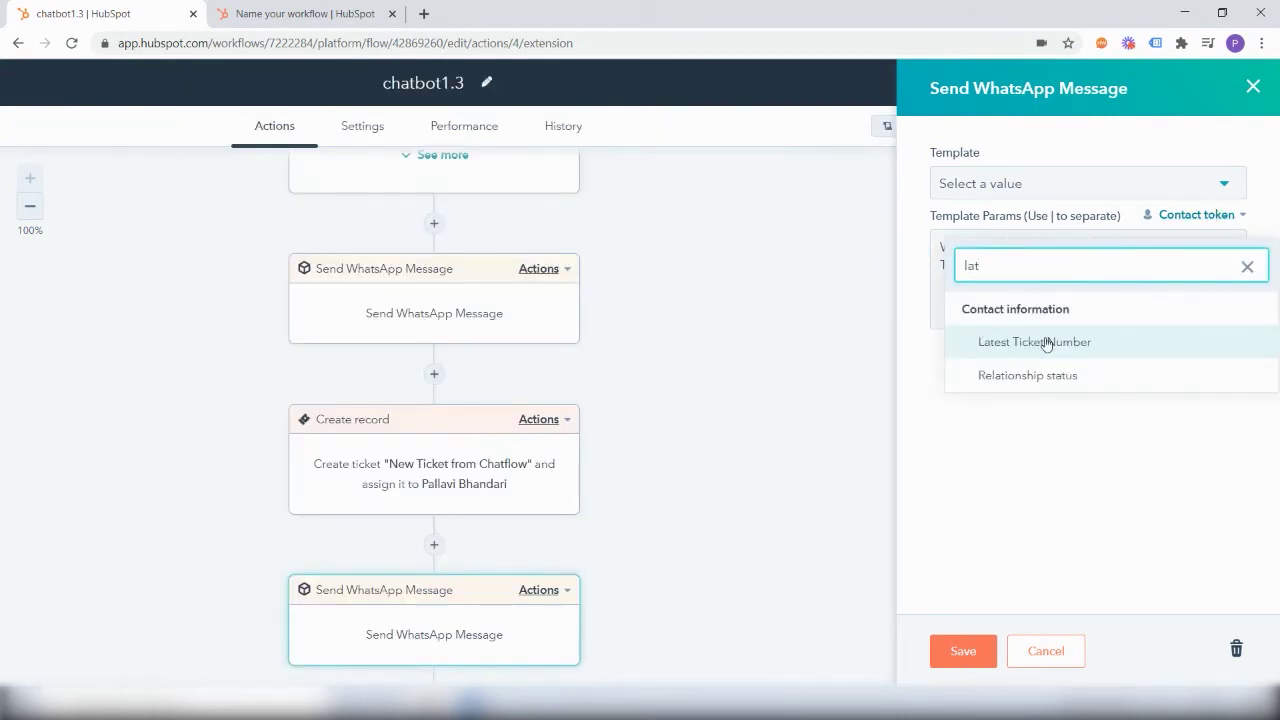
left_click(1046, 342)
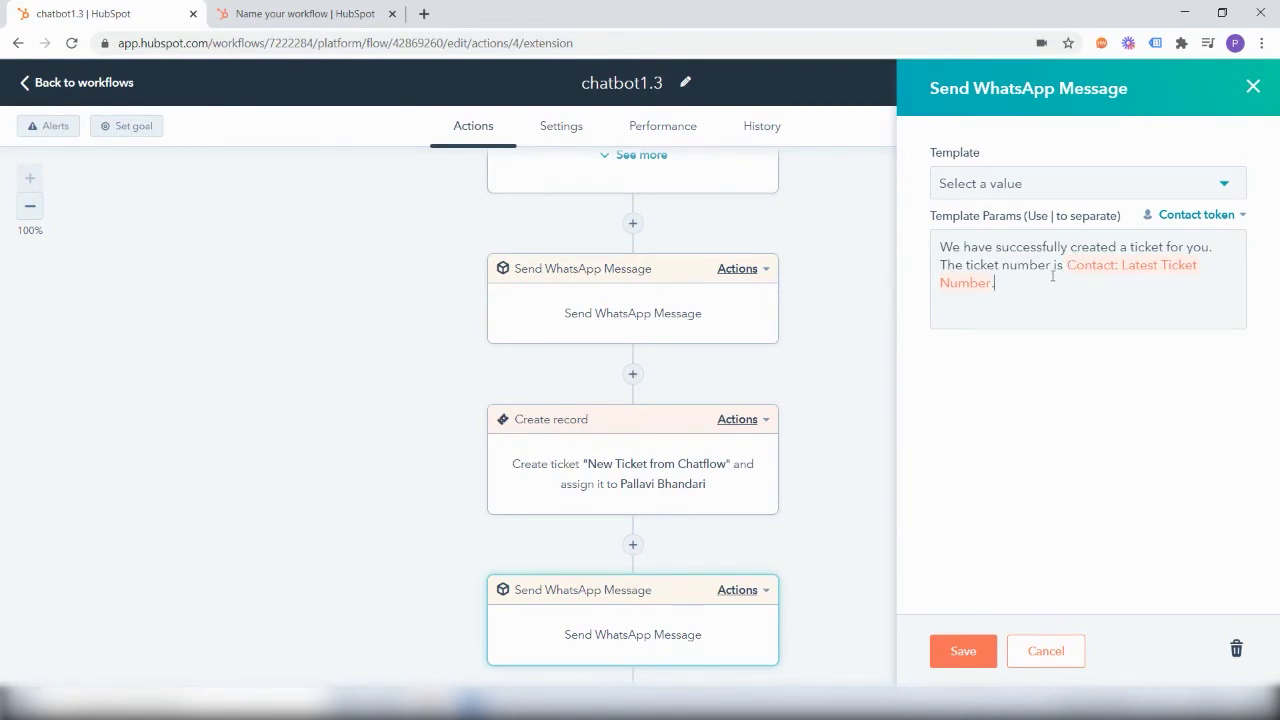
- Start a new Ticket-based workflow on the workflow setup page
left_click(325, 8)
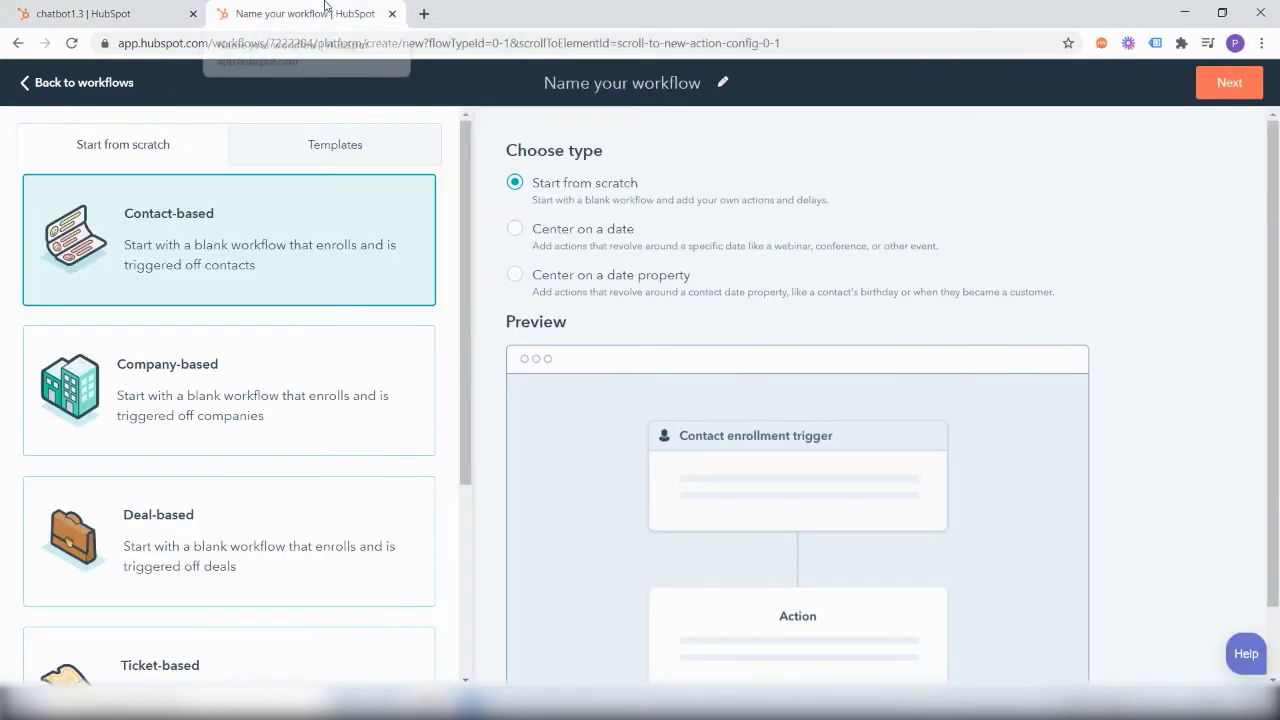
scroll(214, 457, "down", 1)
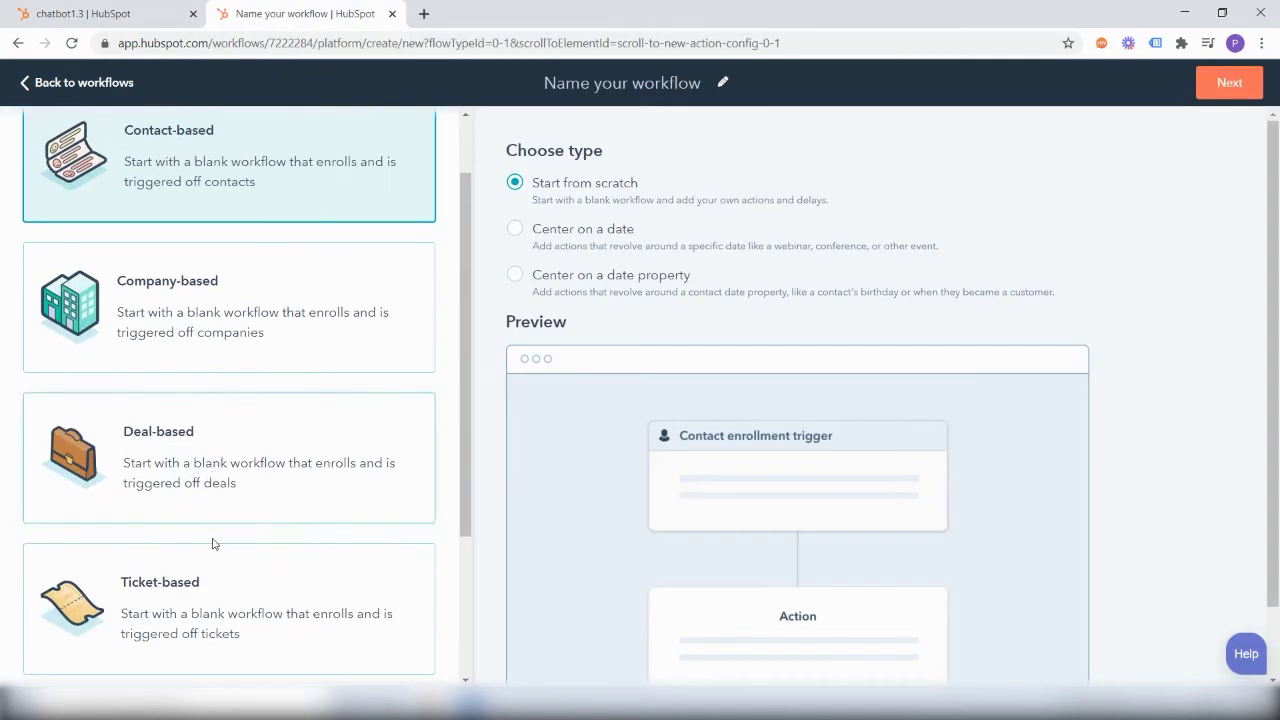
left_click(222, 606)
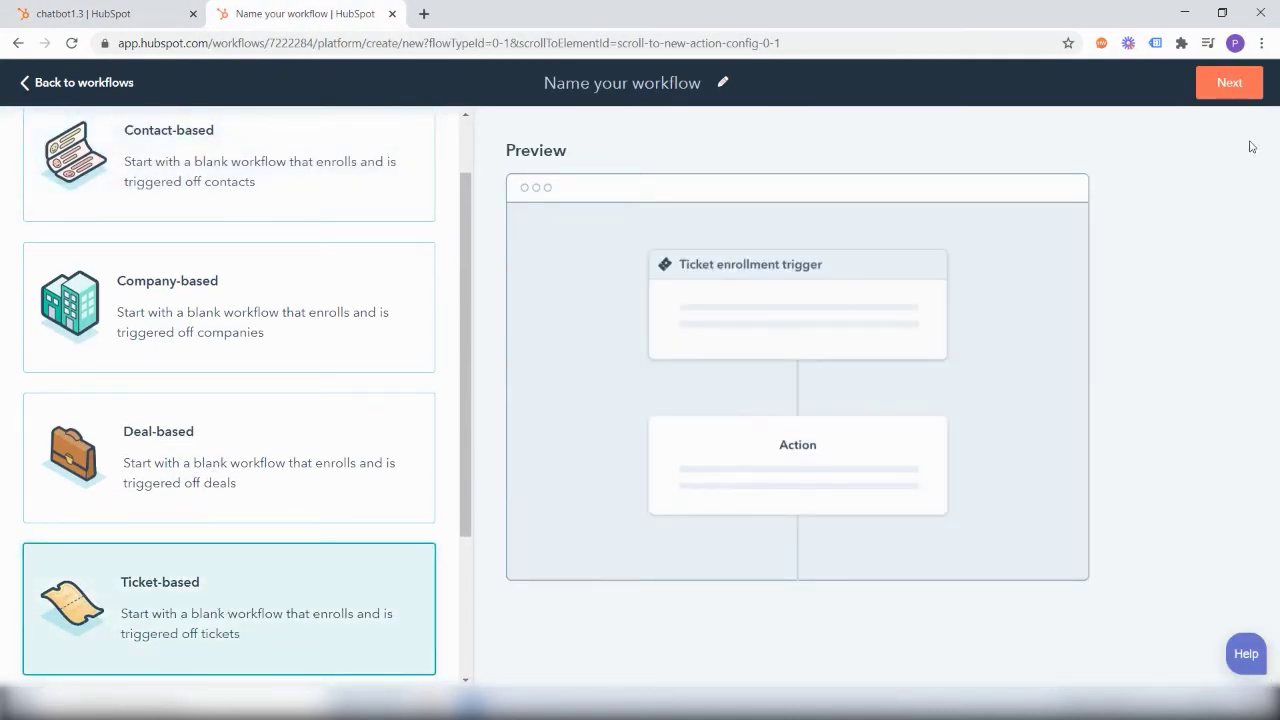
left_click(1229, 86)
- Set the enrollment trigger to Ticket status is any of New and save it
left_click(696, 292)
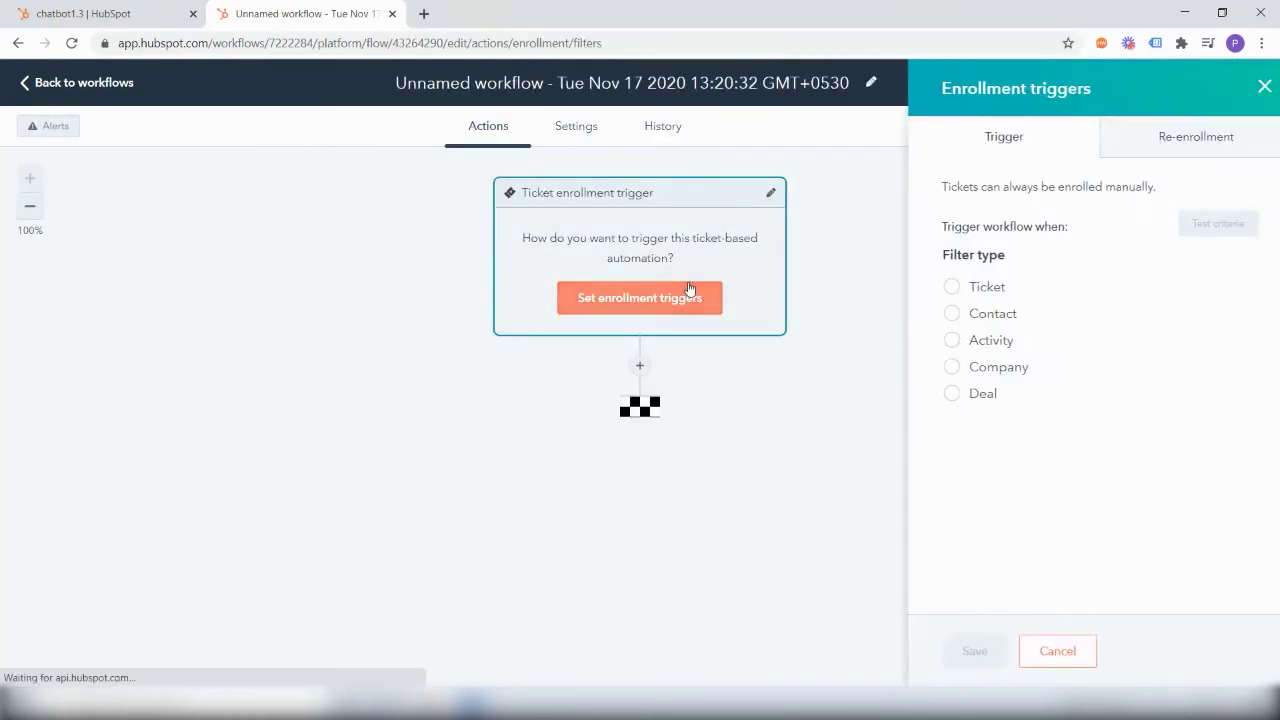
left_click(971, 289)
type("st")
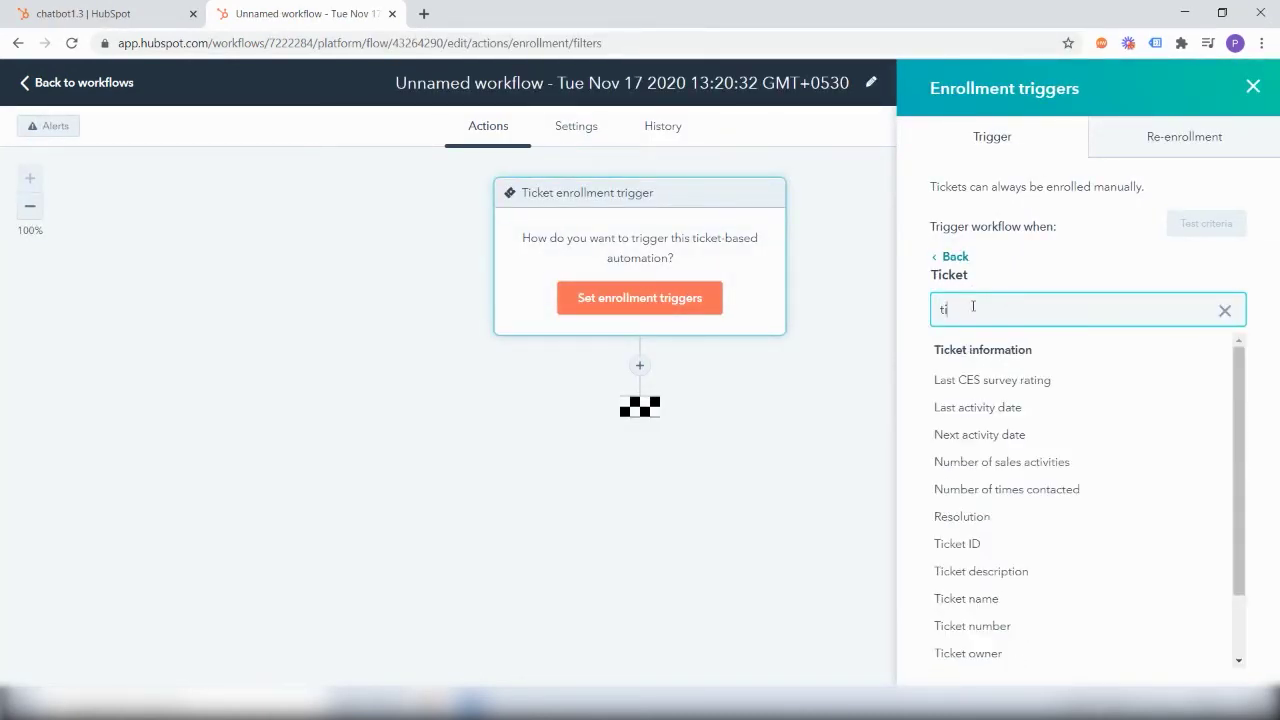
type("a")
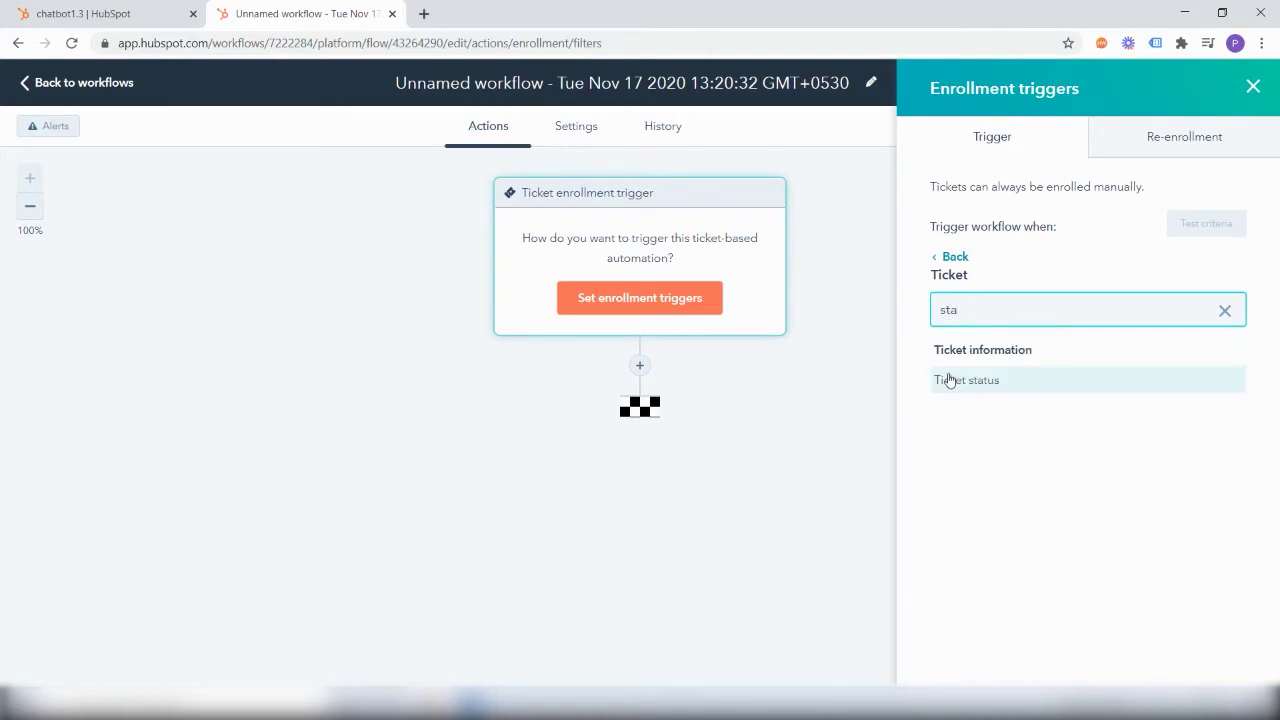
left_click(943, 377)
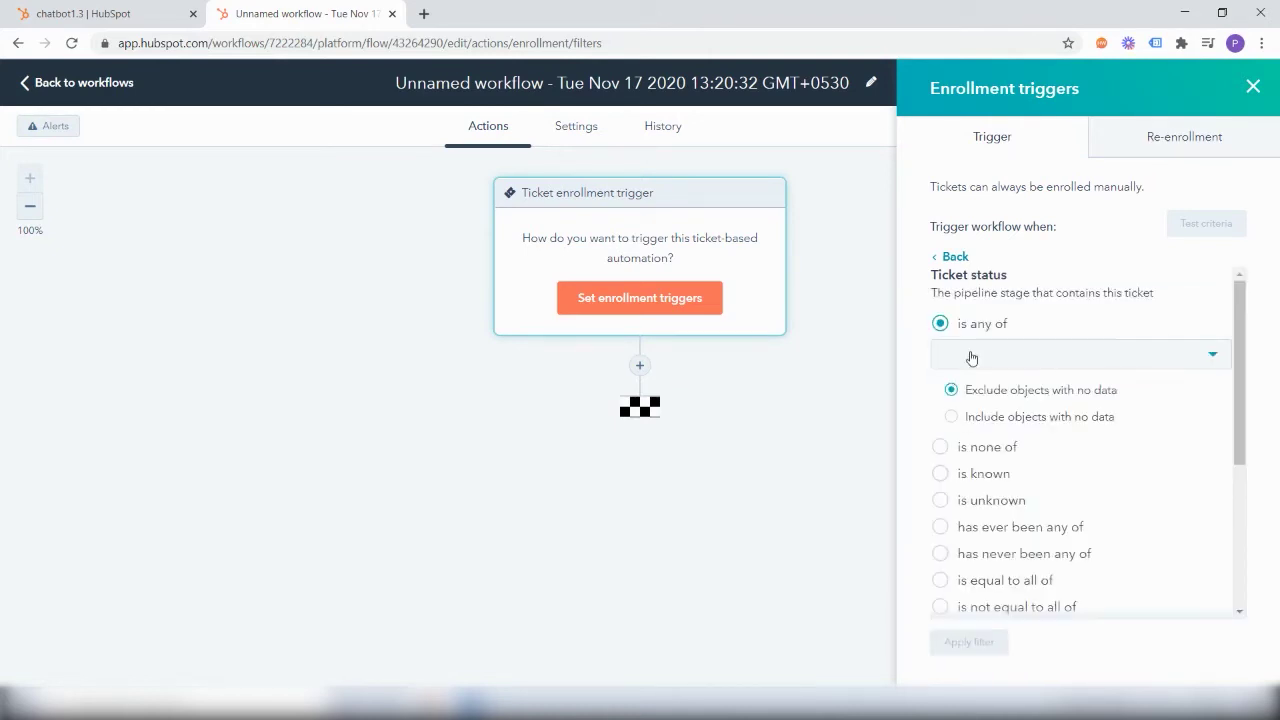
left_click(971, 358)
left_click(962, 400)
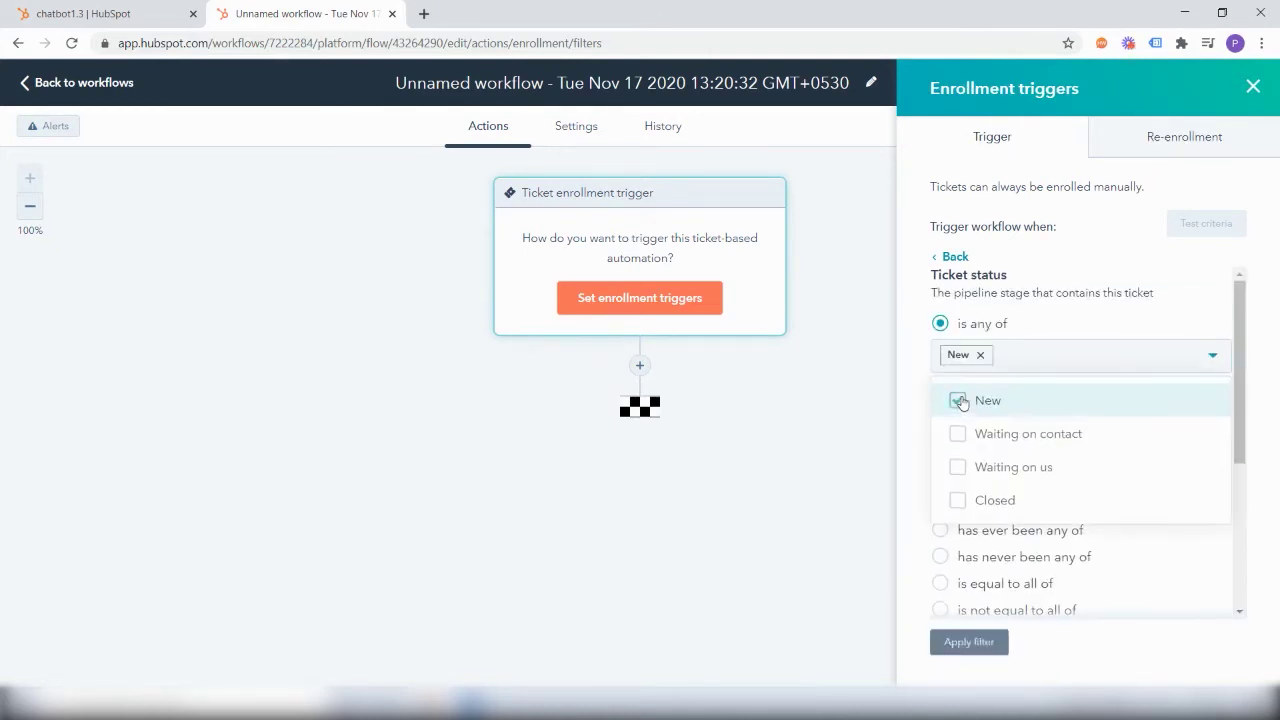
left_click(906, 413)
left_click(969, 642)
left_click(958, 655)
- Add a Copy property value action with Ticket ID as the source property
left_click(640, 352)
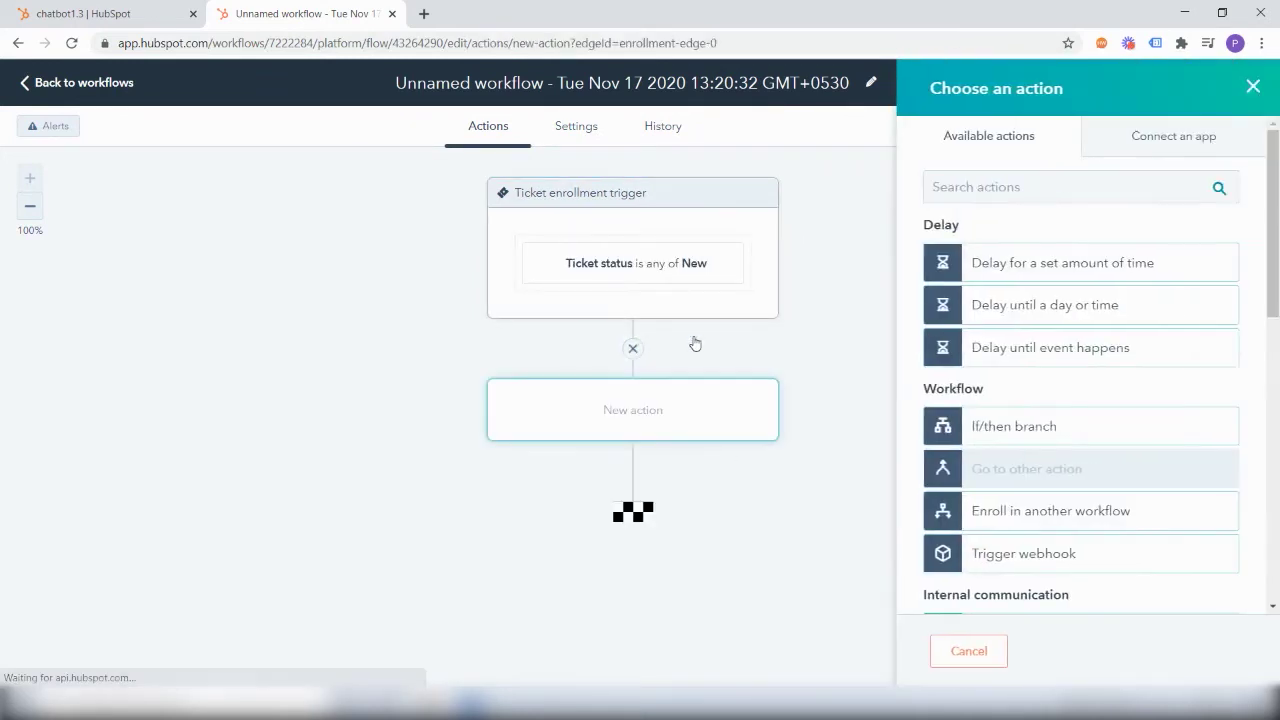
left_click_drag(1274, 182, 1276, 445)
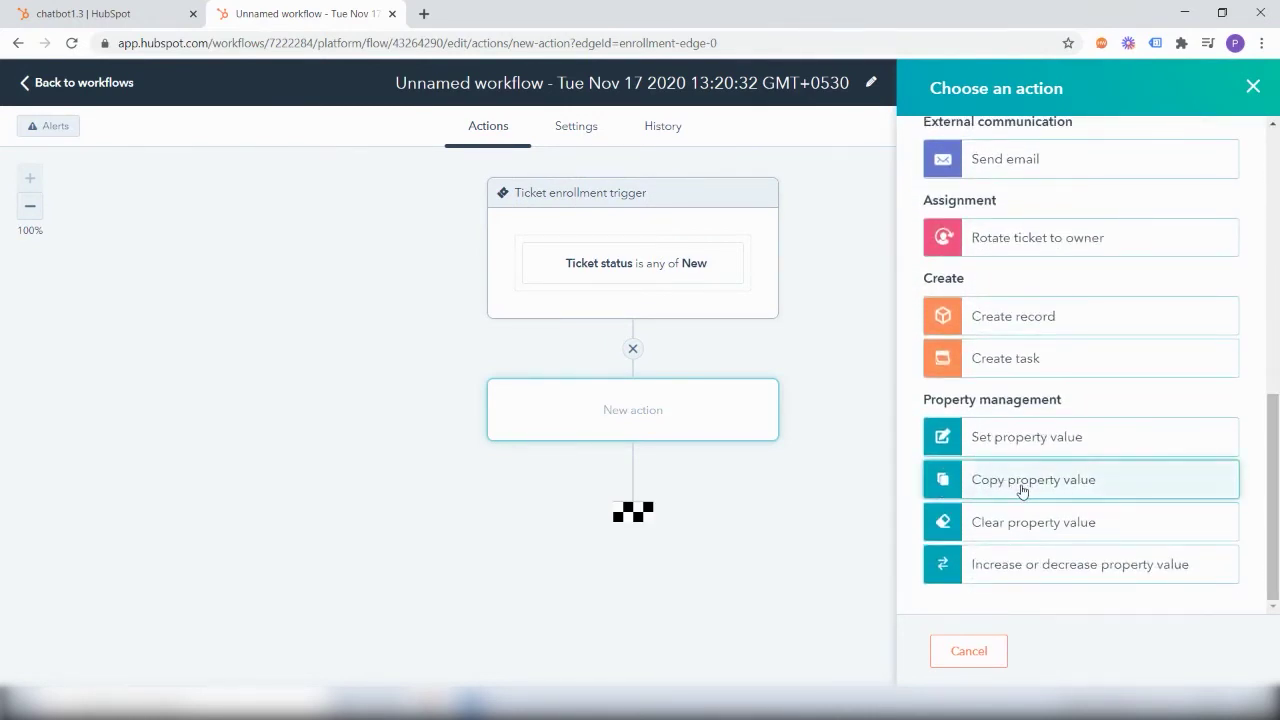
left_click(1022, 490)
left_click(986, 193)
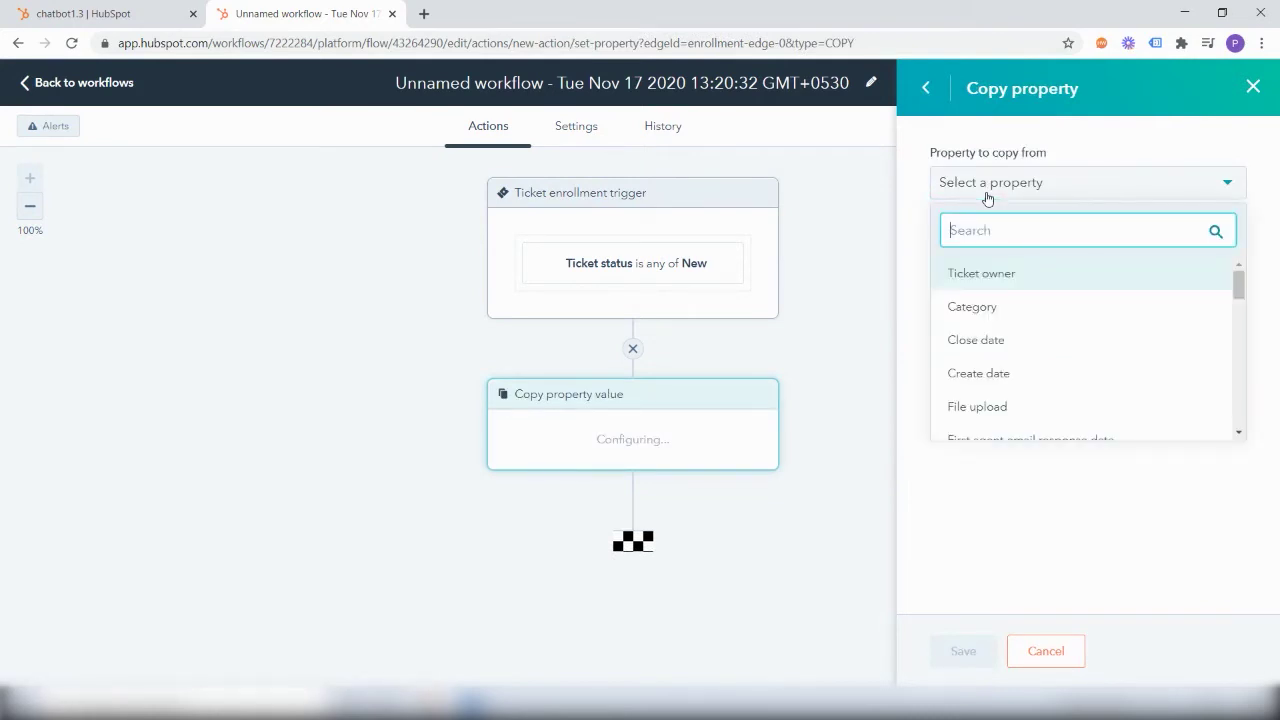
type("ID")
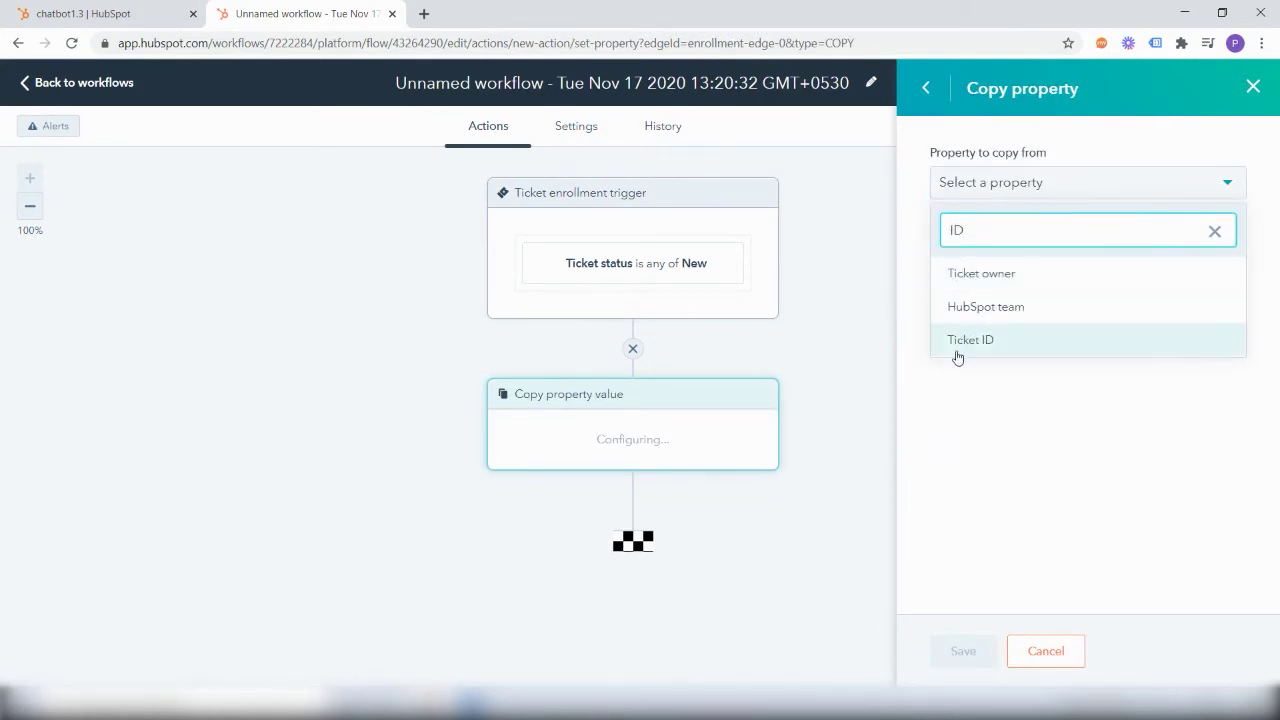
left_click(960, 340)
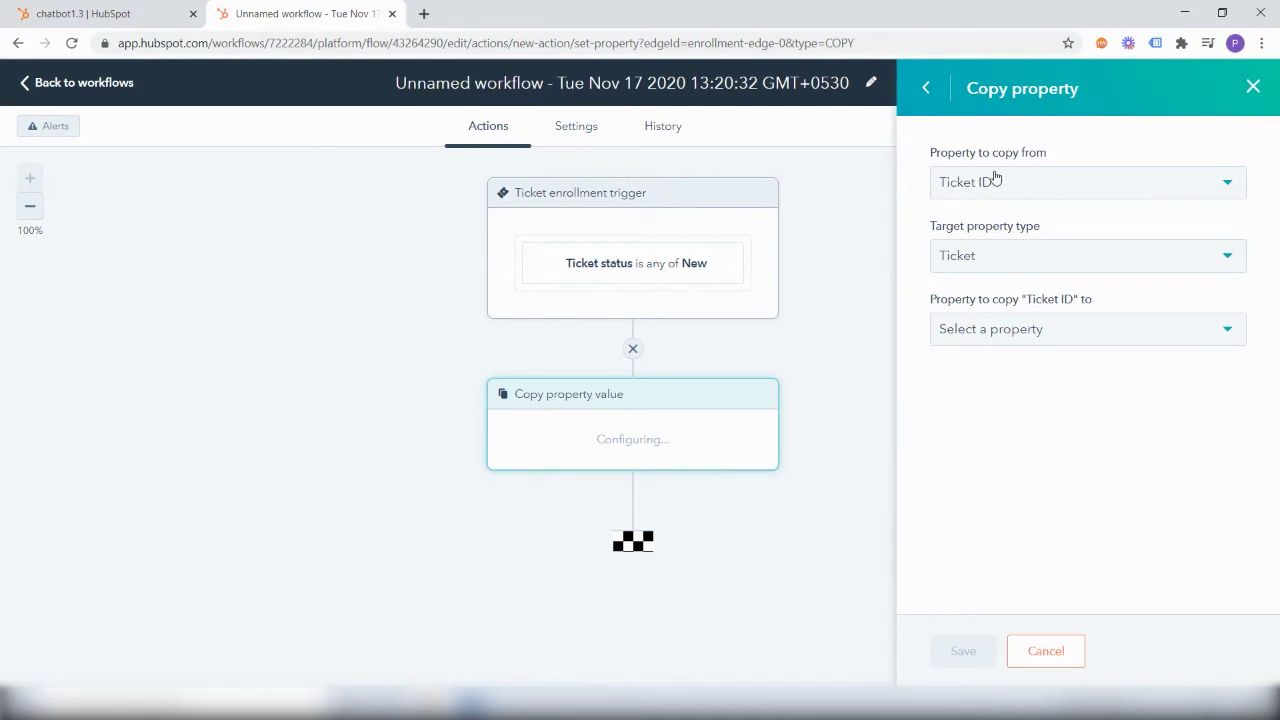
- Copy it into the Contact property Latest Ticket Number and save the action
left_click(965, 255)
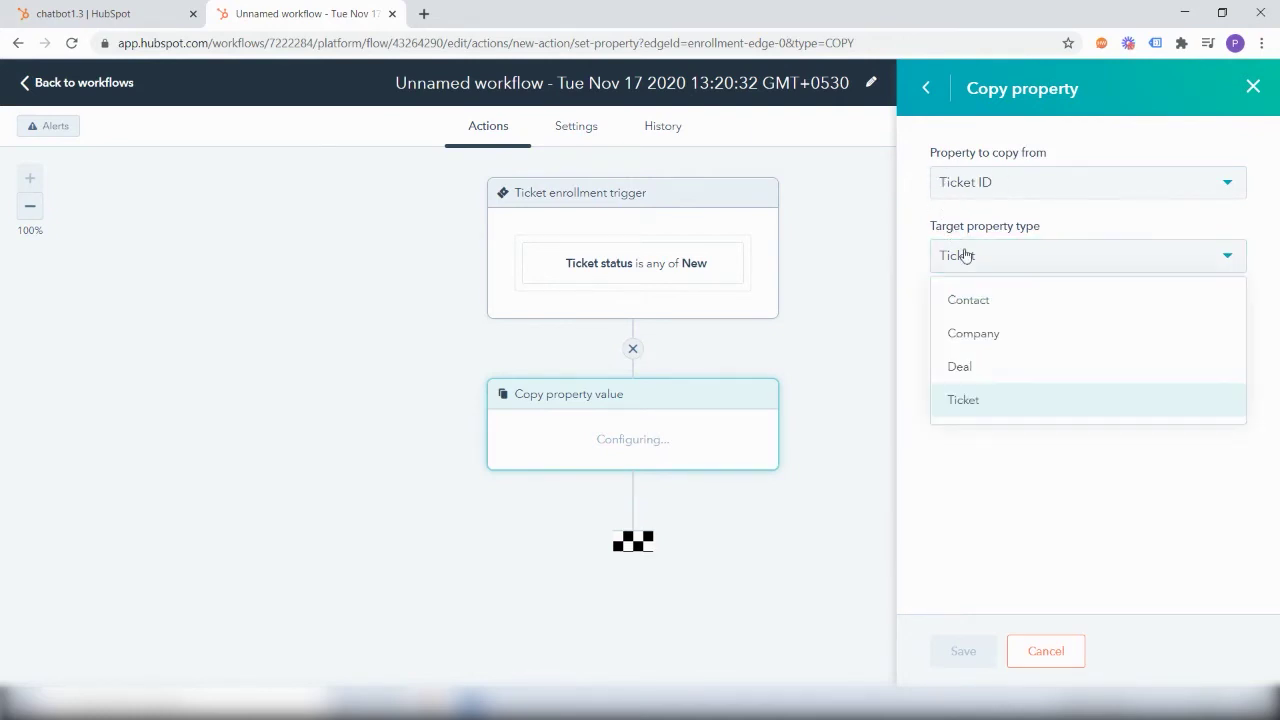
type("con")
key("BackSpace")
key("BackSpace")
key("BackSpace")
left_click(968, 302)
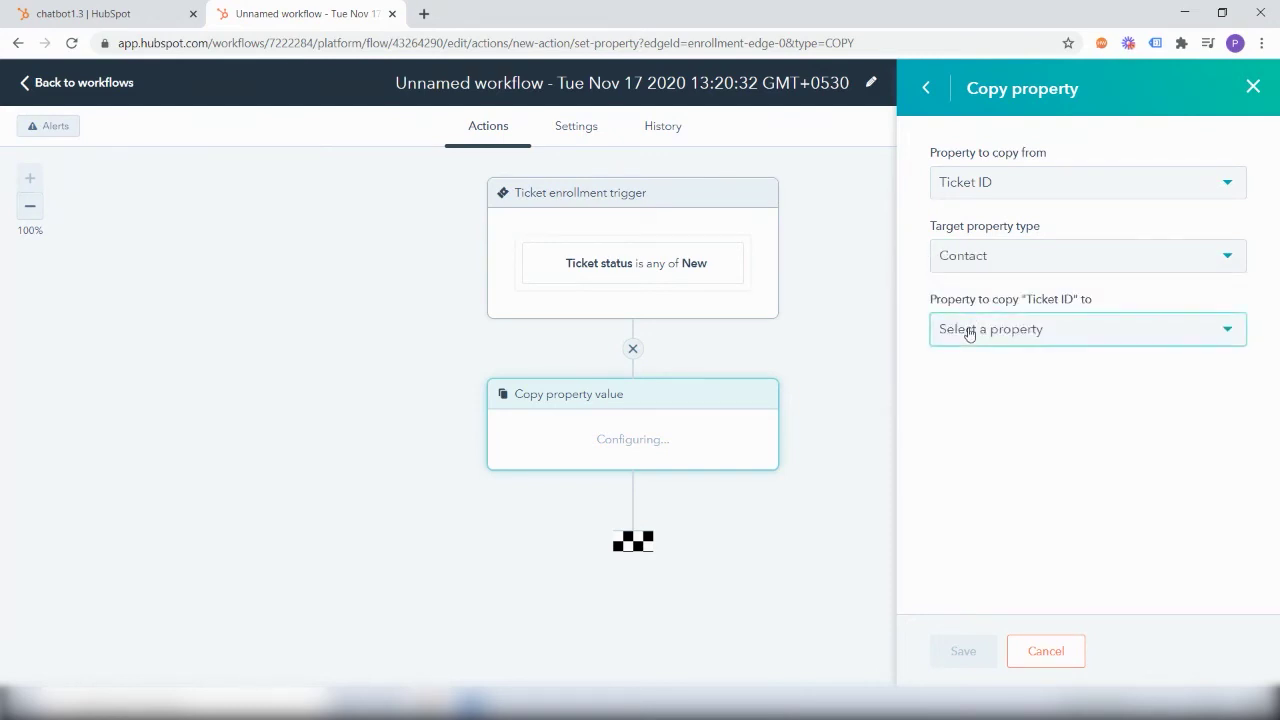
left_click(968, 330)
type("late")
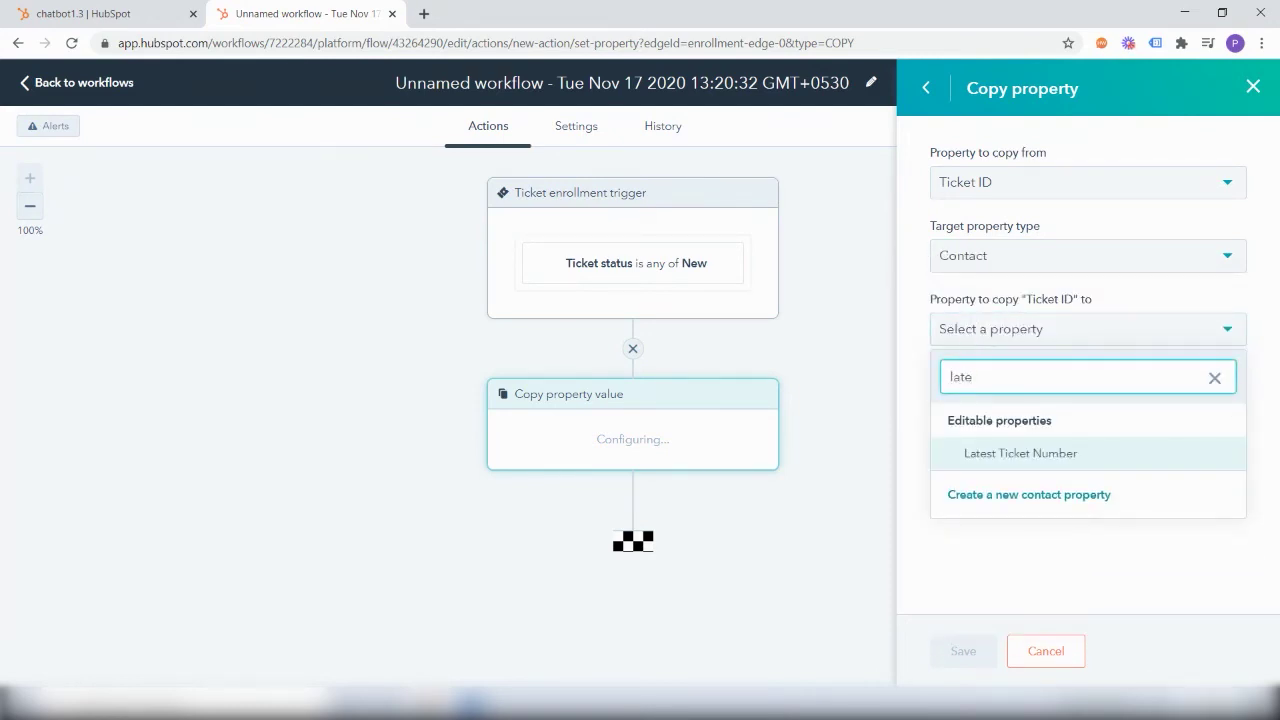
left_click(1061, 458)
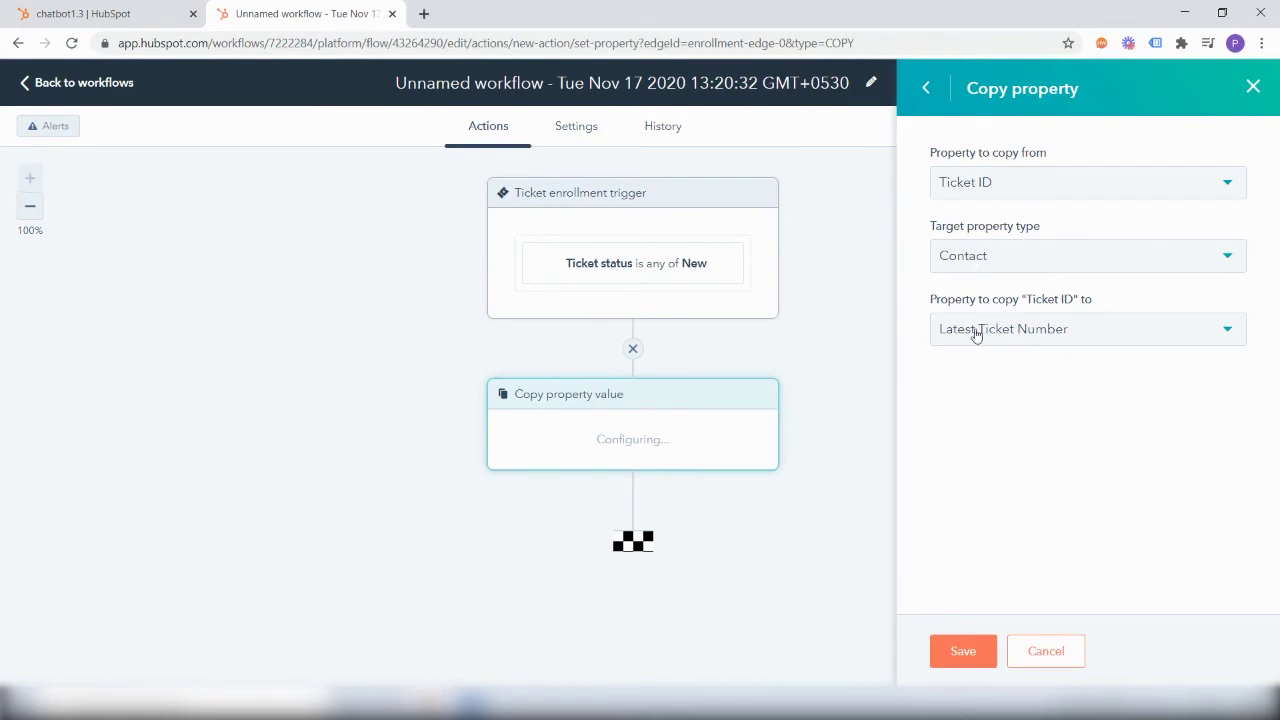
left_click(113, 20)
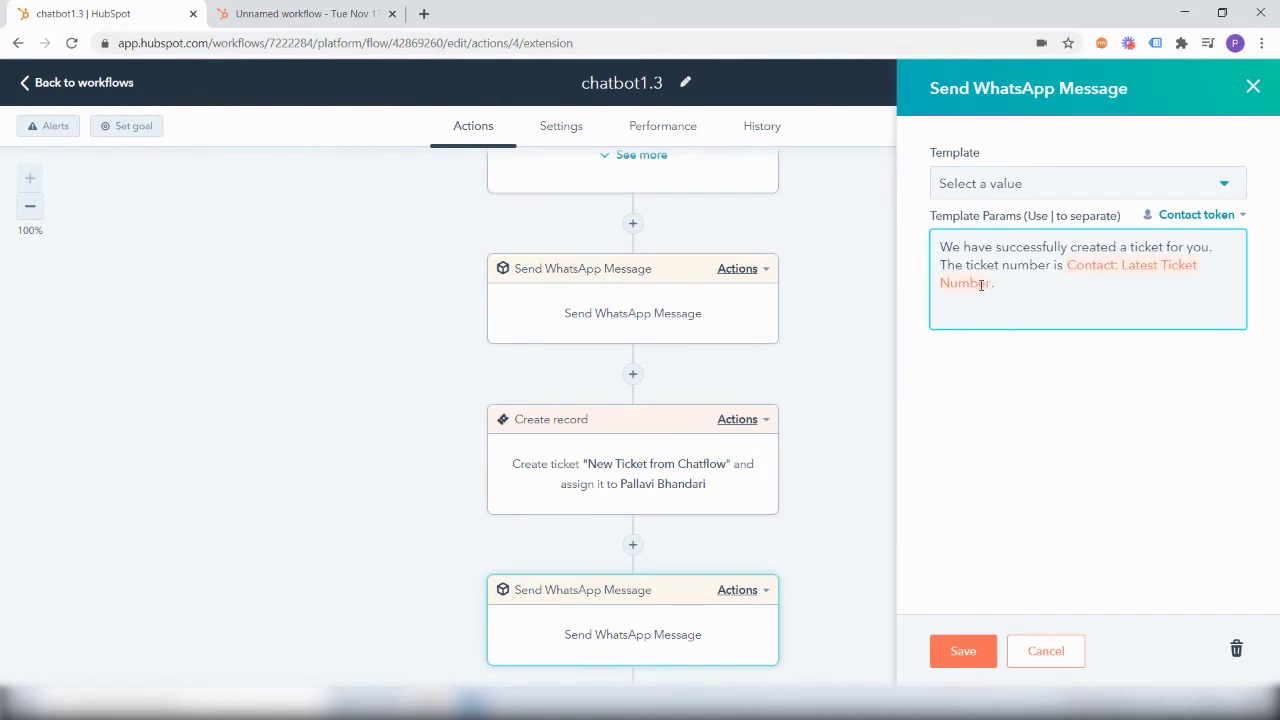
left_click(290, 14)
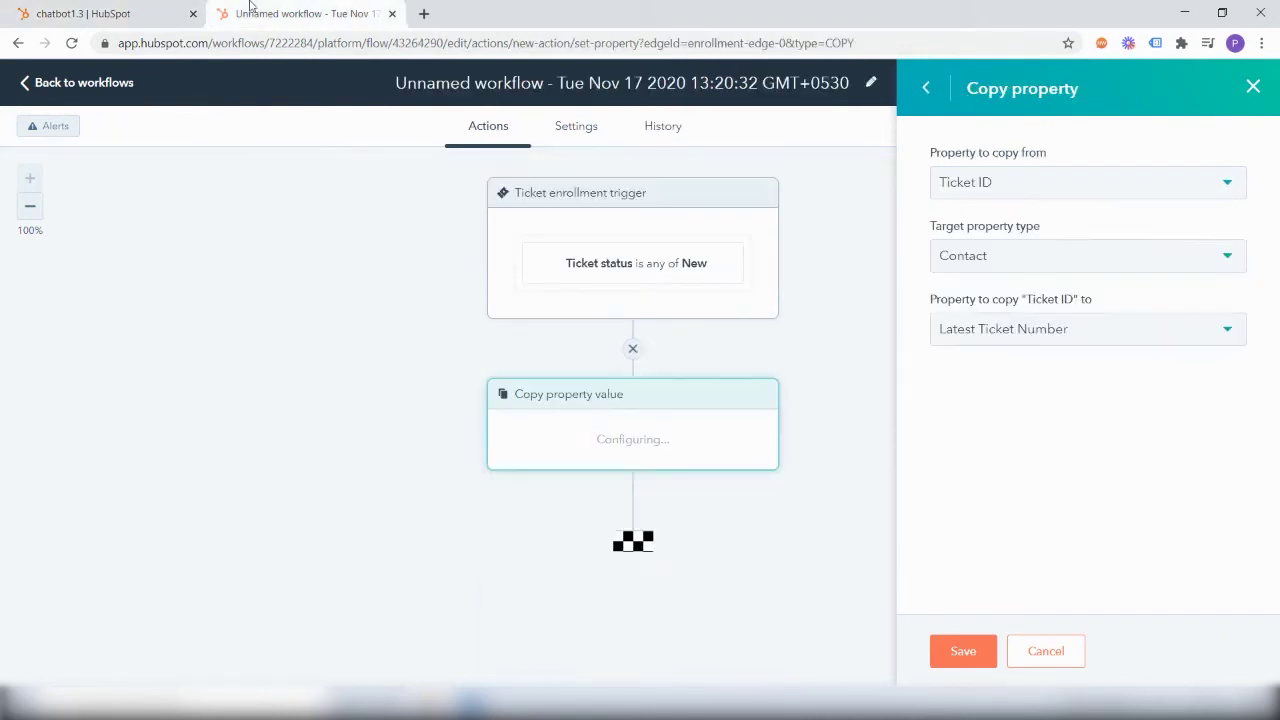
left_click(962, 651)
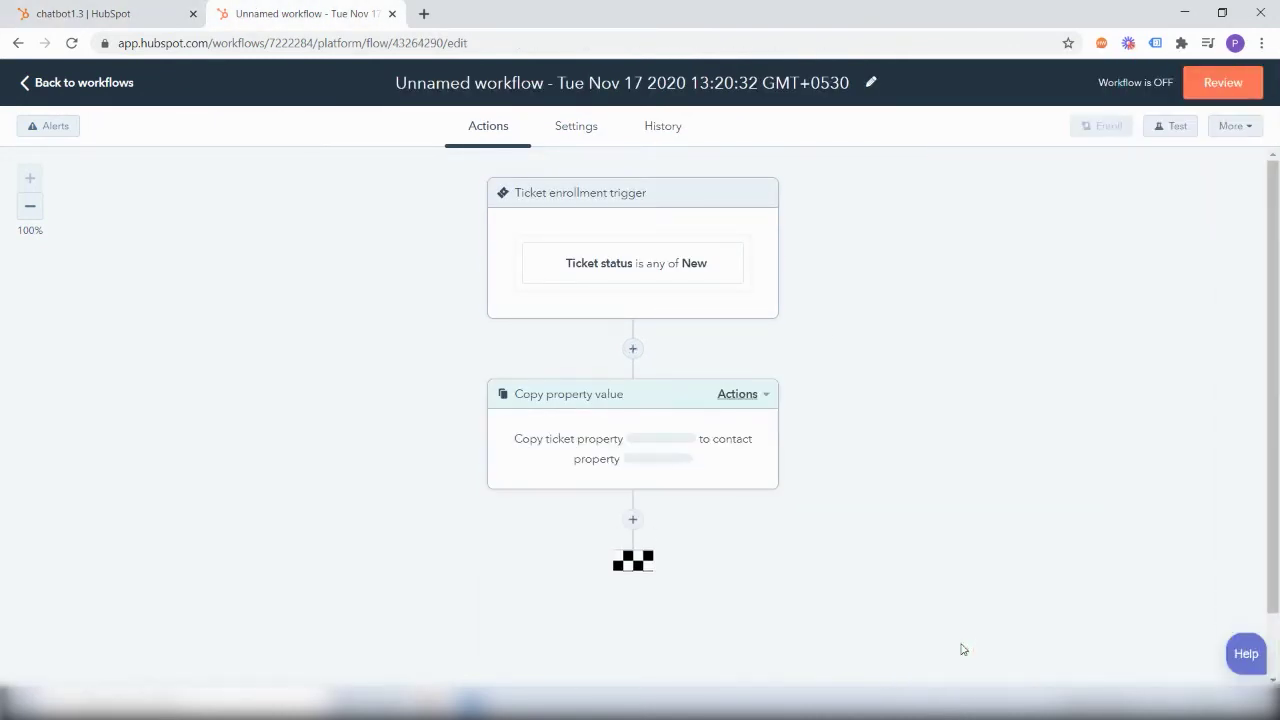
- In chatbot1.3, save the ticket-number message and add a 1-minute delay after Create record
left_click(66, 10)
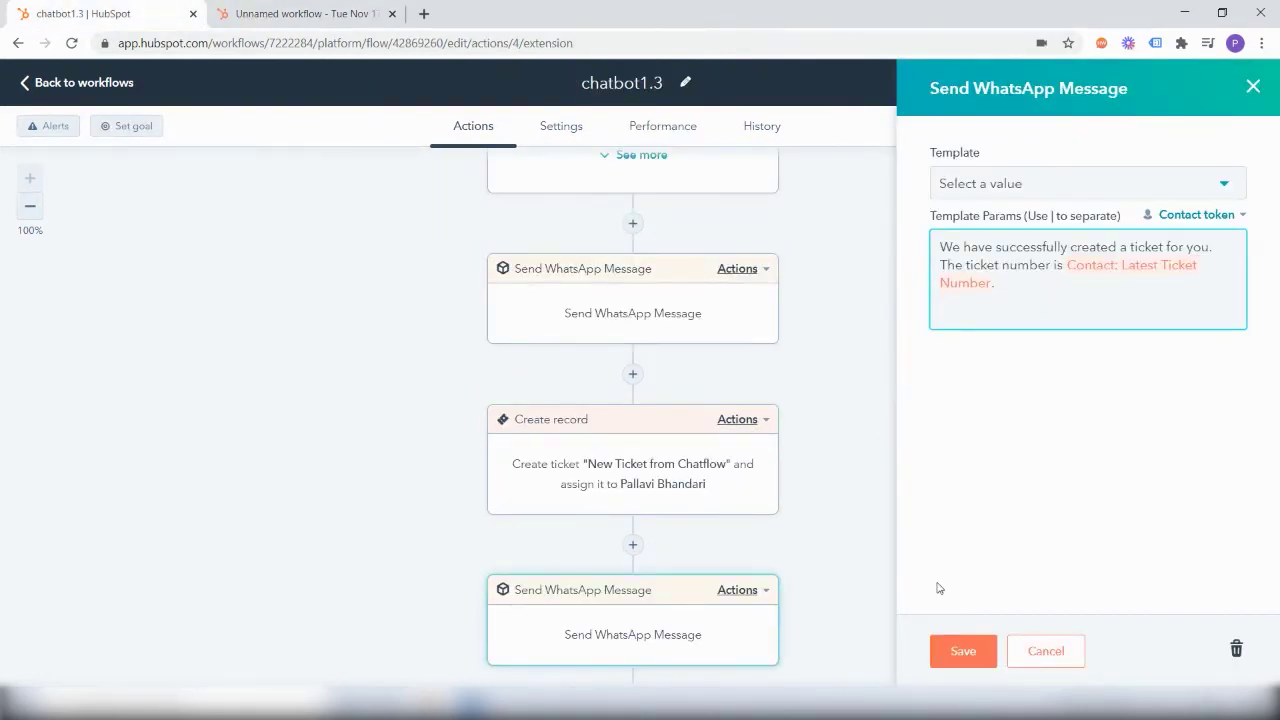
left_click(955, 650)
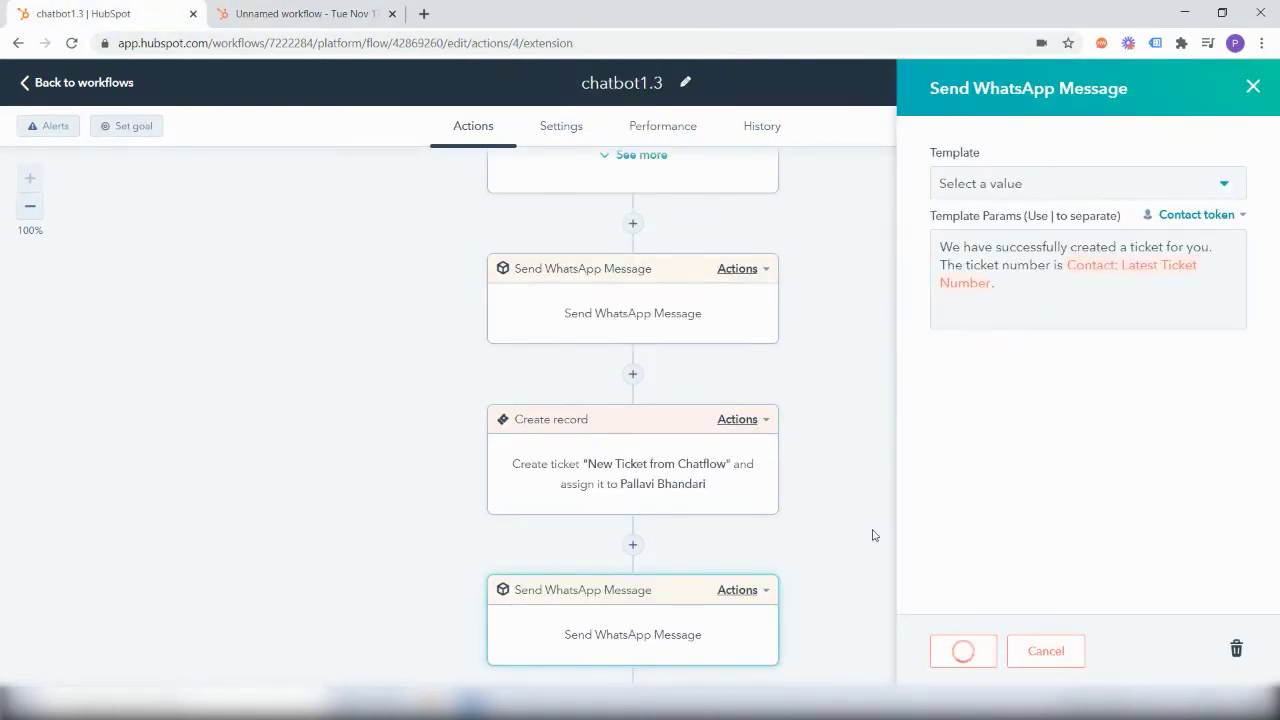
left_click(634, 548)
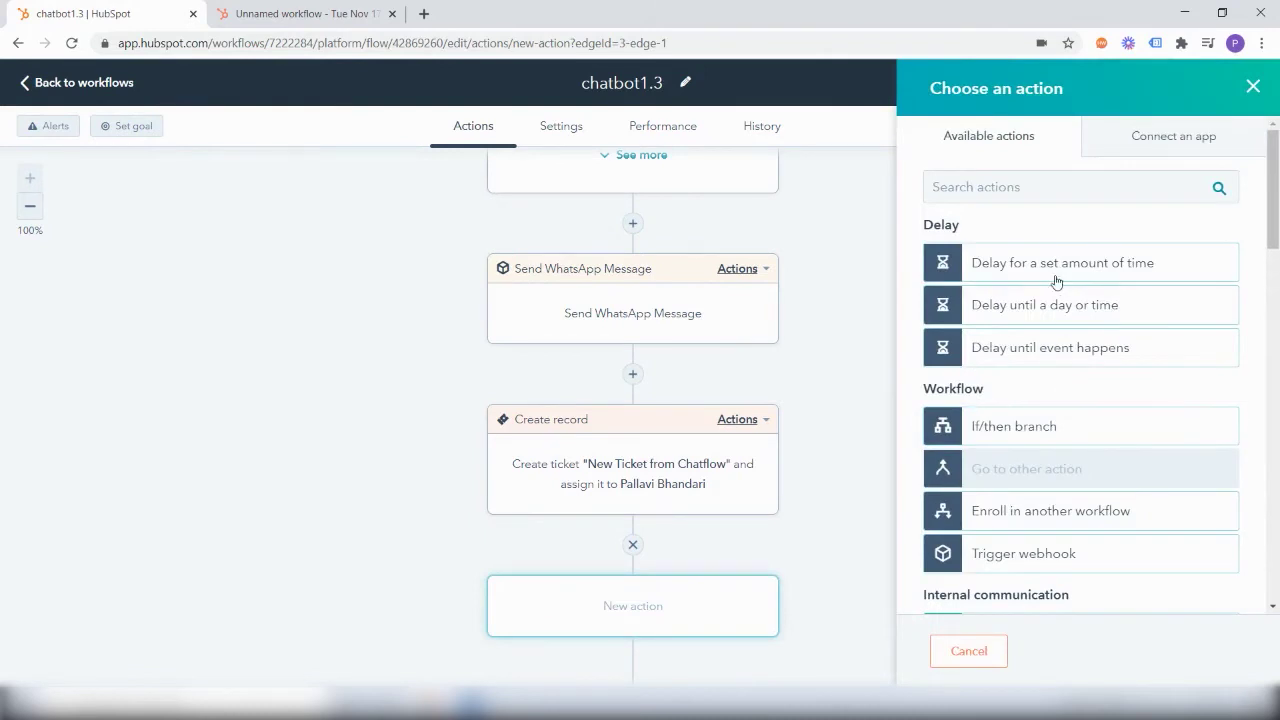
left_click(1055, 268)
left_click(1170, 231)
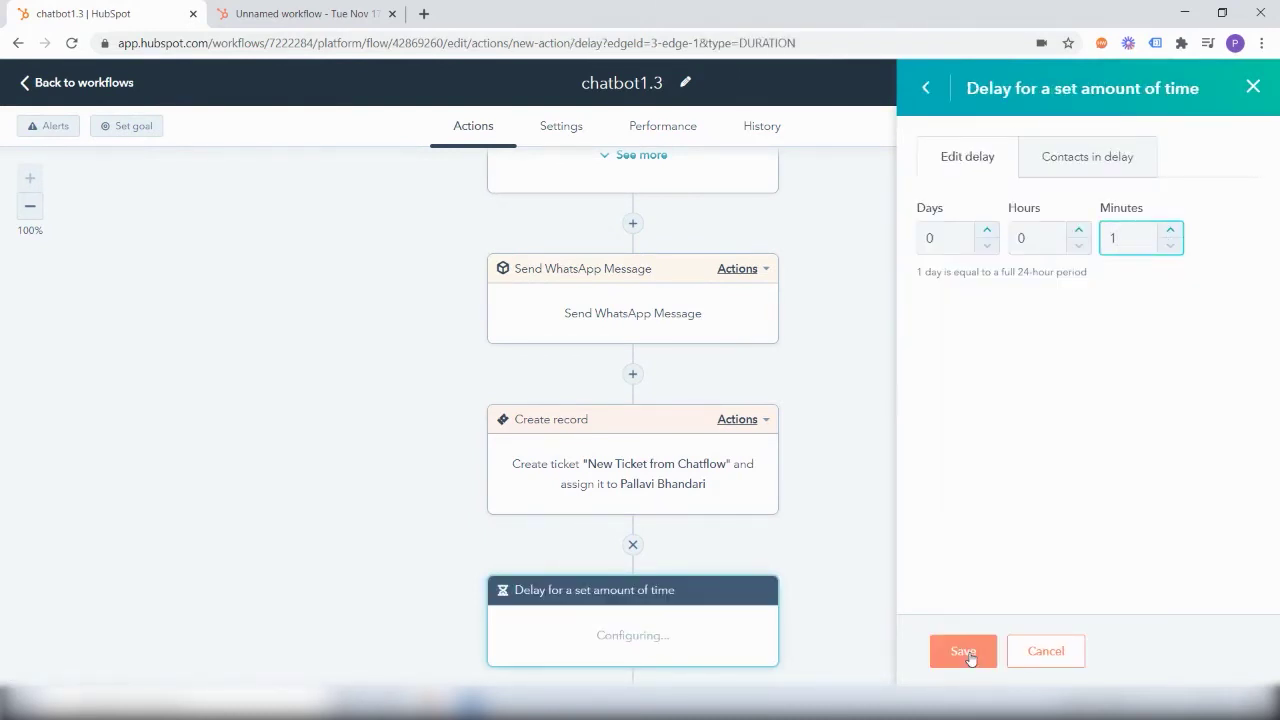
left_click(965, 651)
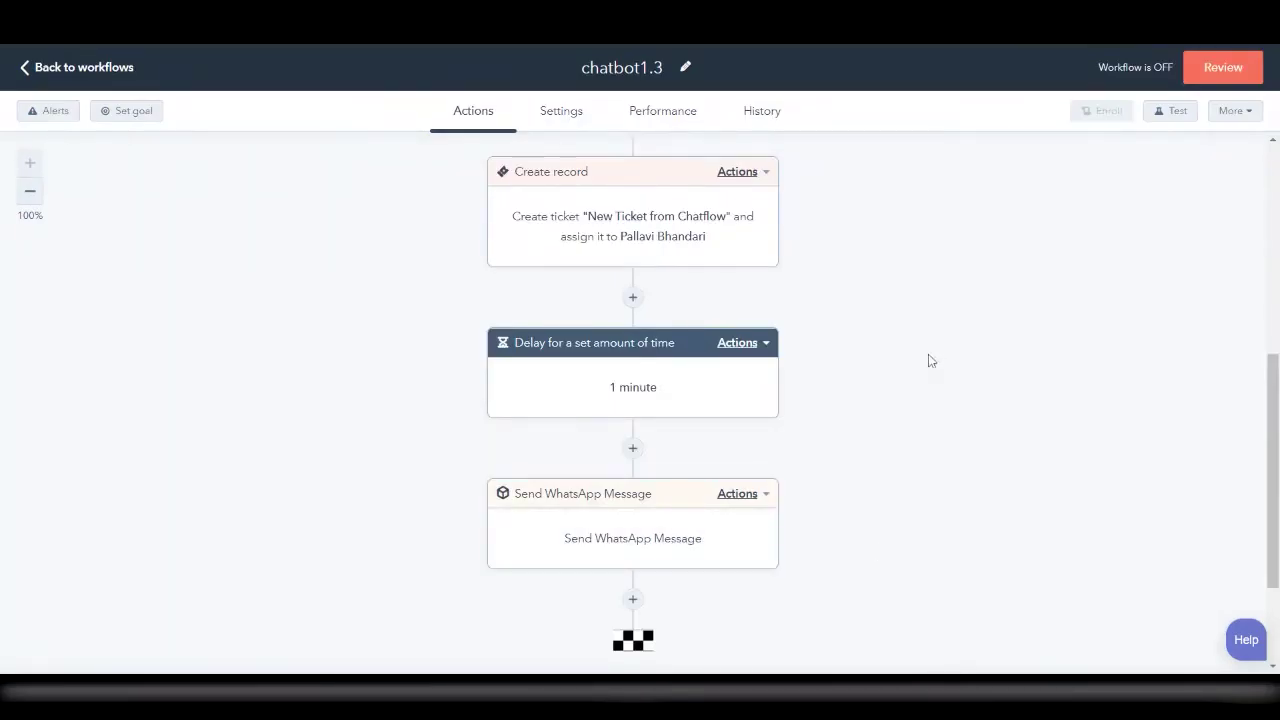
- Add a Set property value step resetting WA Level2 Chatflow Active? to No
left_click(632, 599)
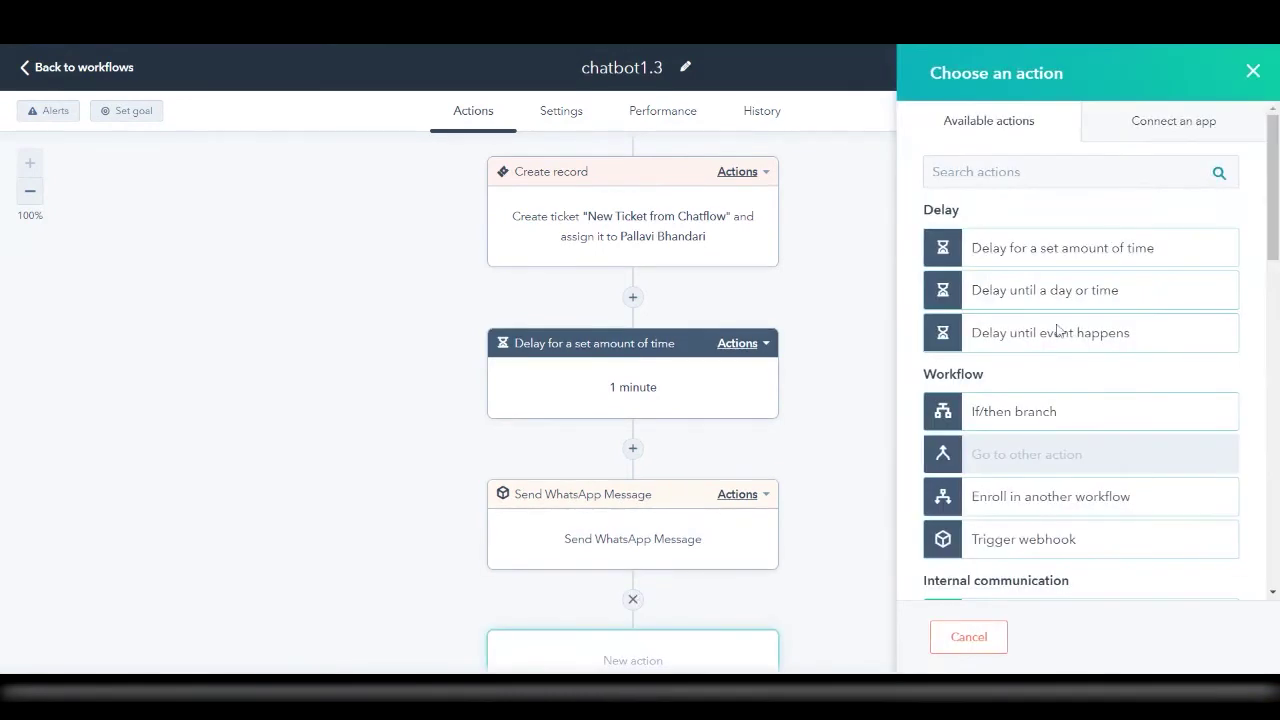
left_click_drag(1267, 150, 1273, 356)
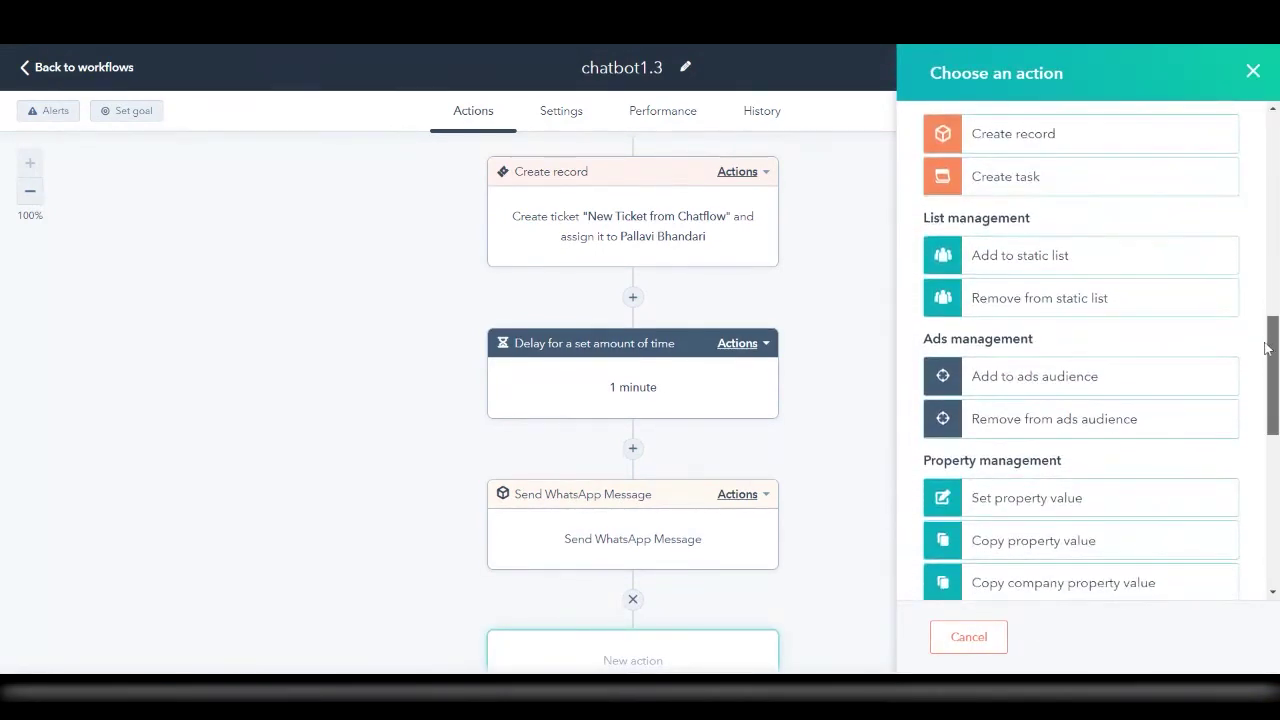
left_click(1030, 494)
left_click(1046, 210)
type("wa")
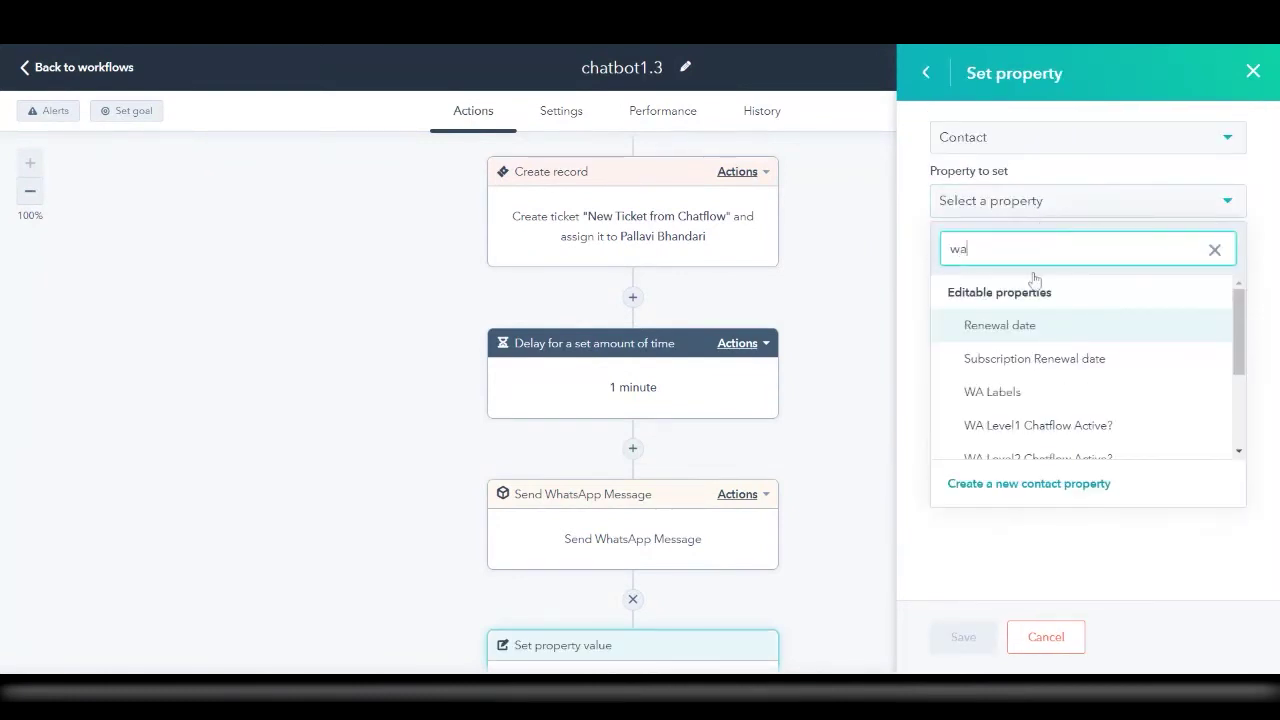
scroll(1020, 370, "down", 2)
left_click(1015, 372)
left_click(1010, 282)
left_click(983, 358)
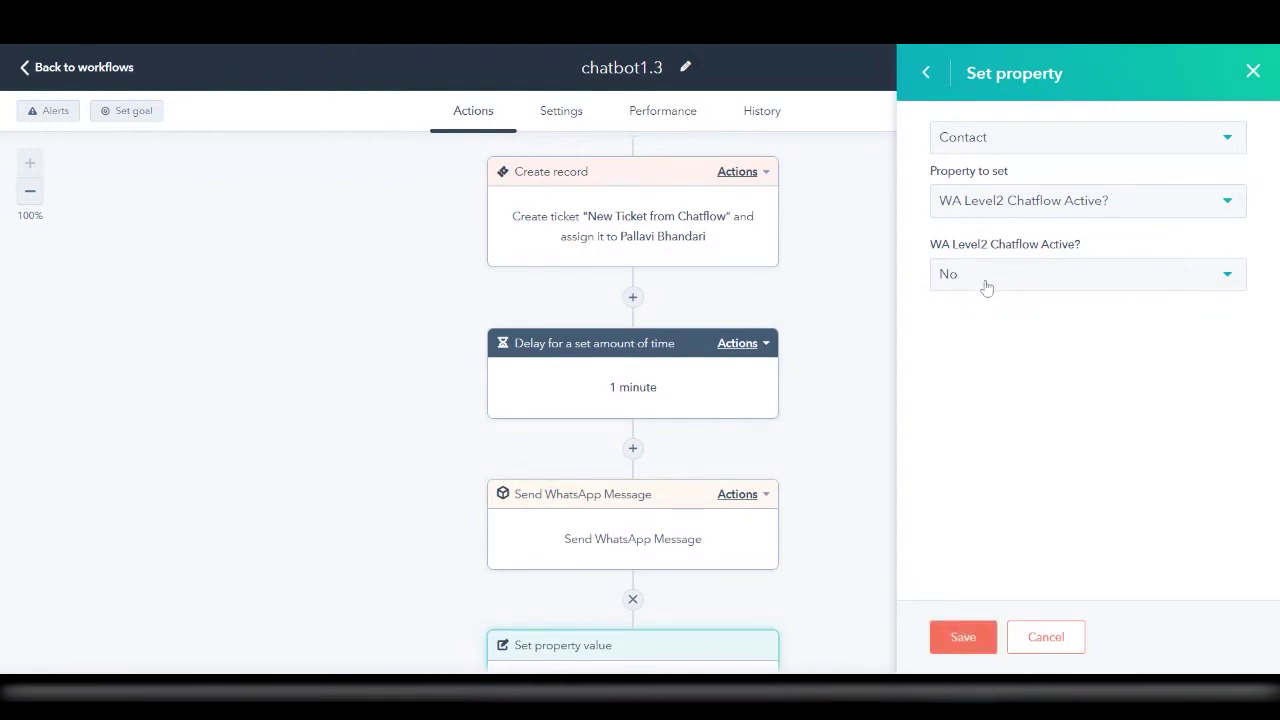
left_click(960, 641)
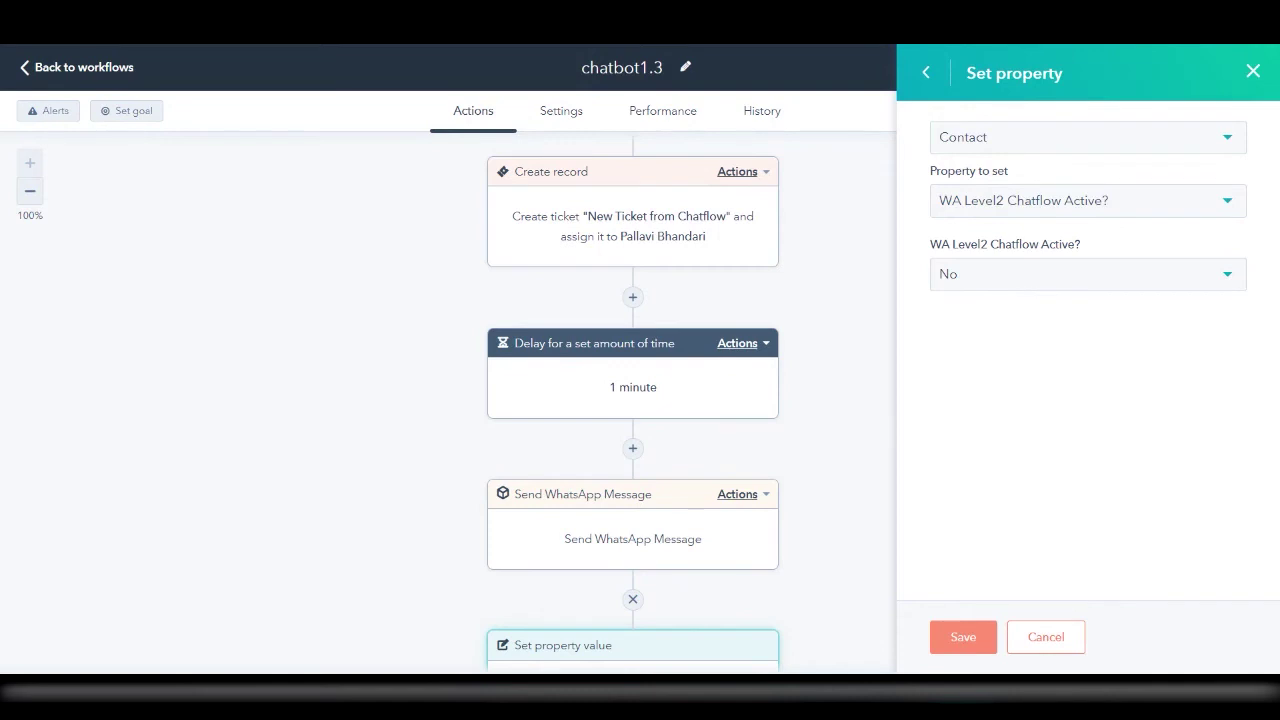
left_click(963, 637)
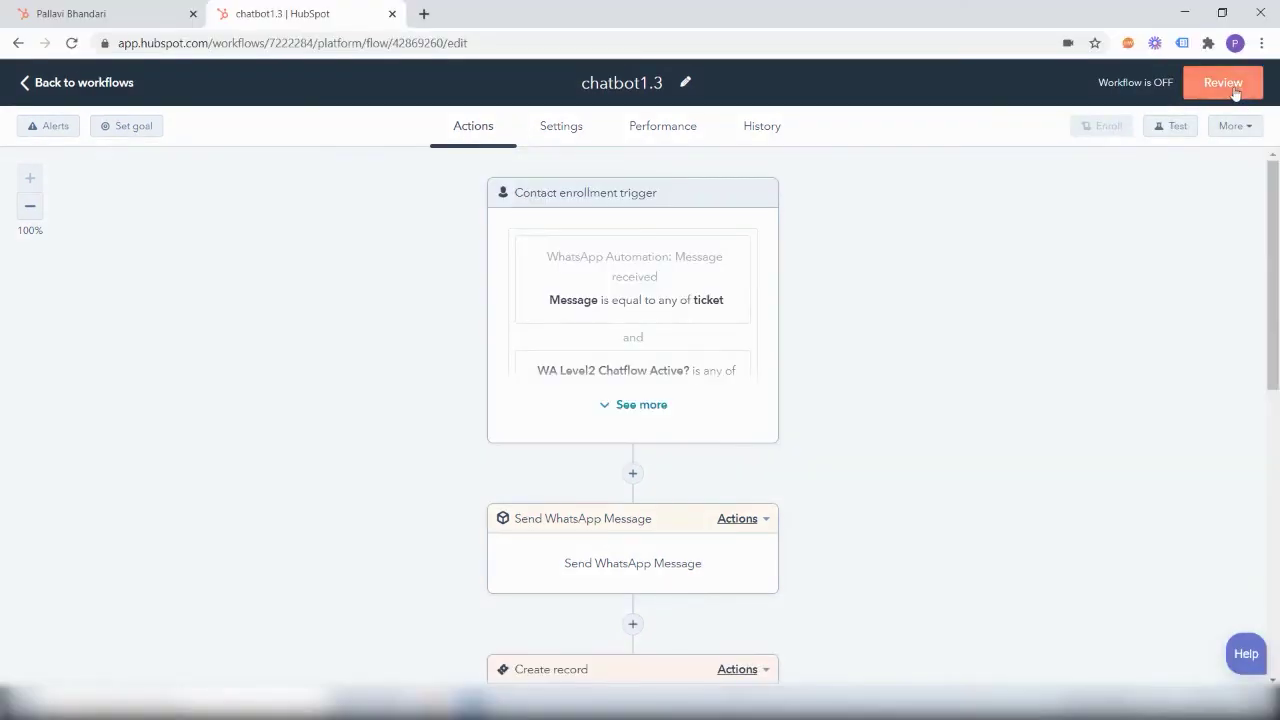
- Turn on chatbot1.3, enrolling only contacts who qualify from now on
left_click(1222, 67)
left_click(548, 266)
left_click(1222, 82)
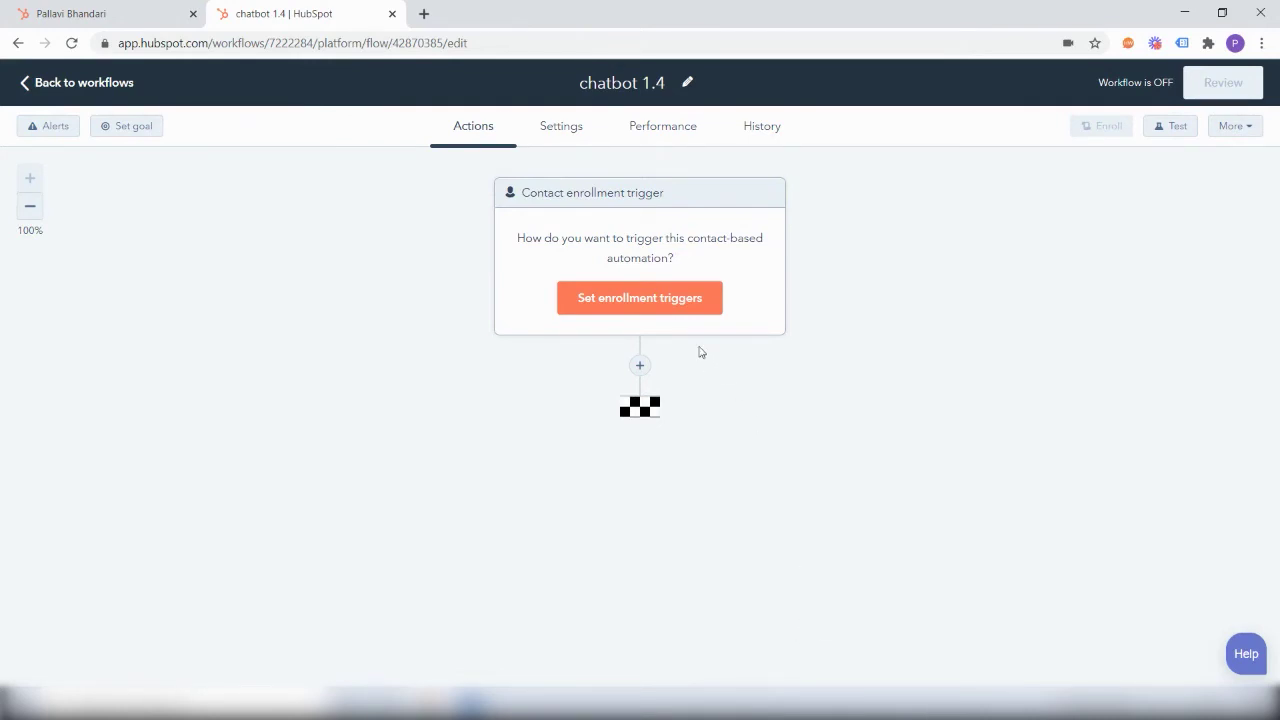
- Trigger chatbot 1.4 on WhatsApp Automation messages received where Message equals 'support'
left_click(688, 311)
left_click_drag(1239, 320, 1225, 486)
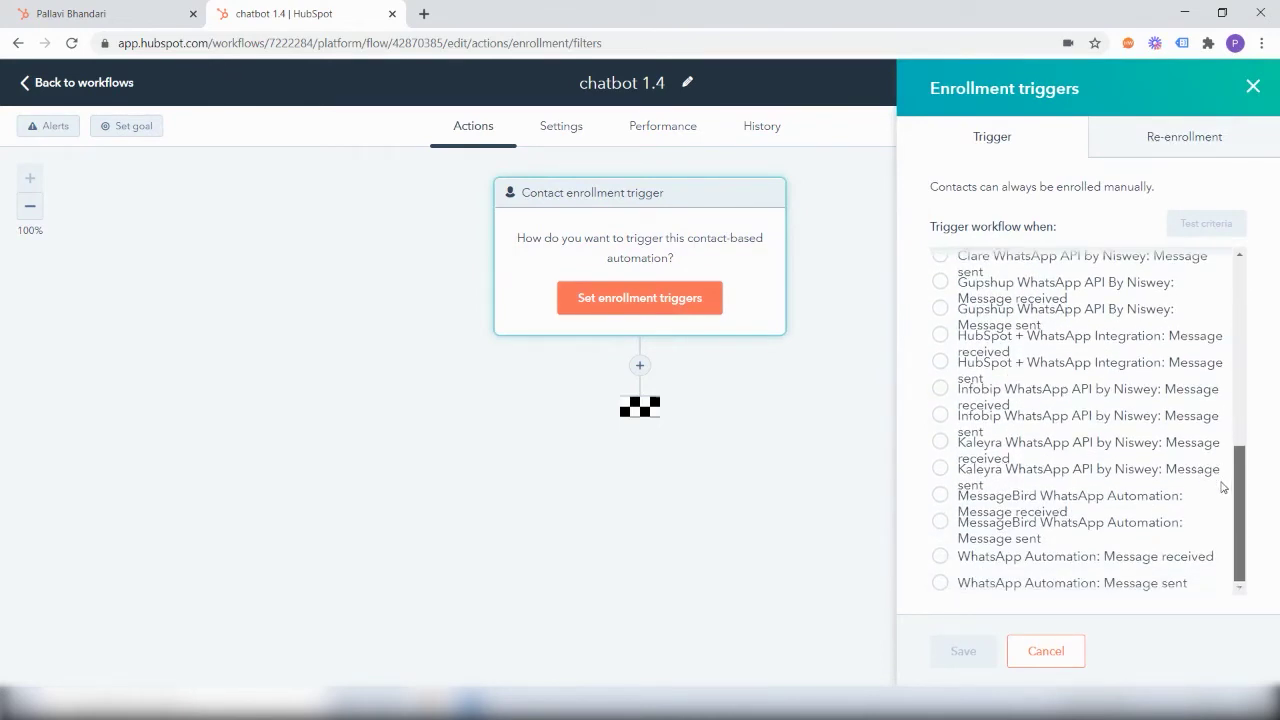
left_click(997, 558)
left_click(964, 350)
left_click(969, 336)
type("support")
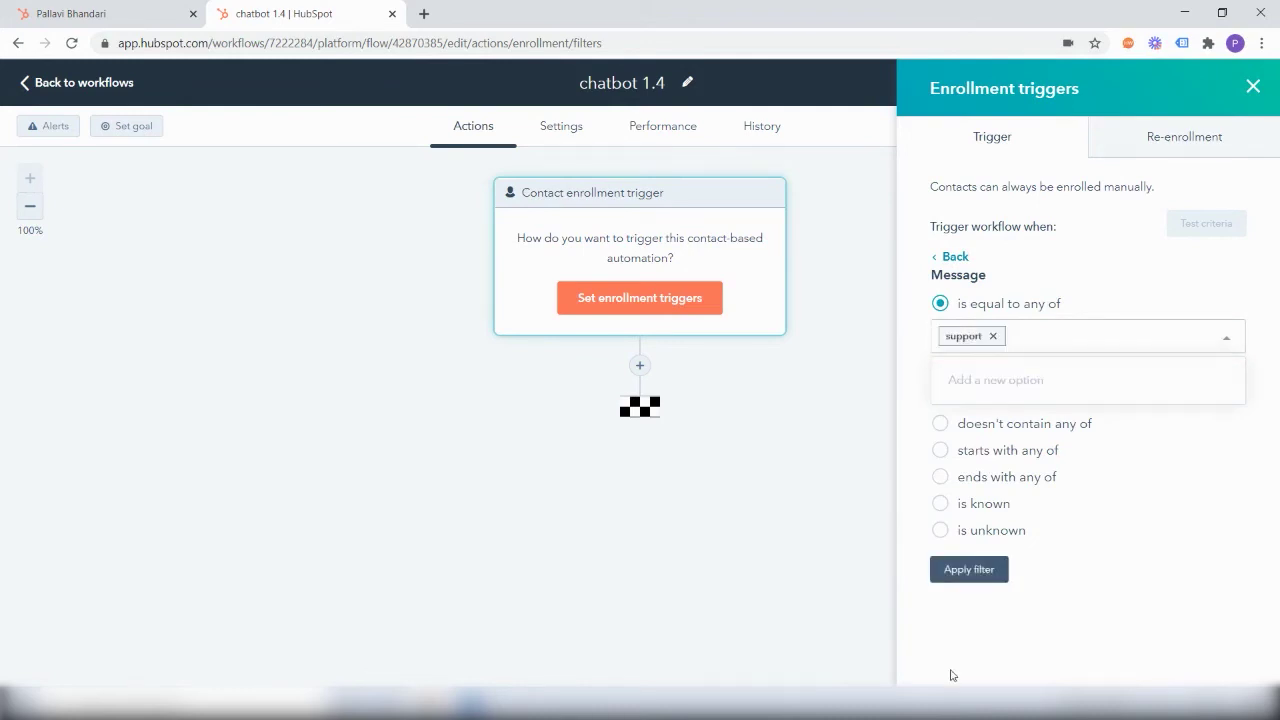
left_click(980, 569)
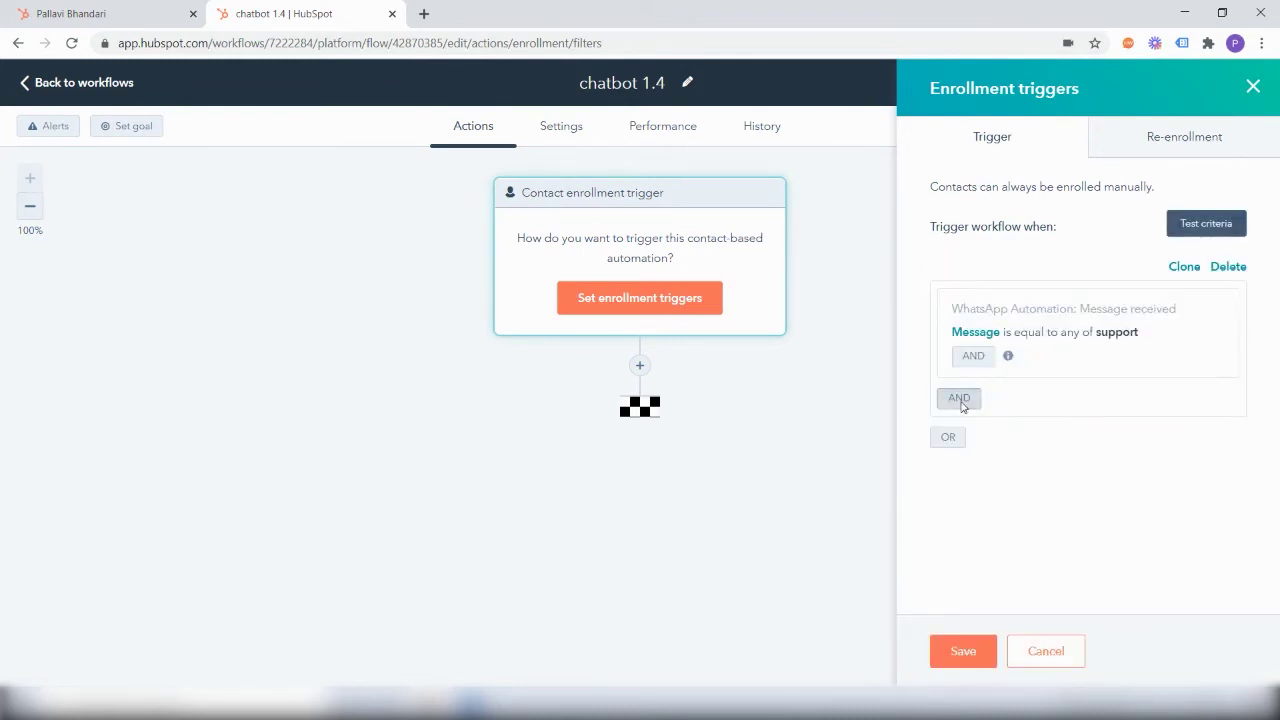
- Also require contact property WA Level2 Chatflow Active? is Yes, then save the triggers
left_click(959, 398)
left_click(991, 308)
type("wa")
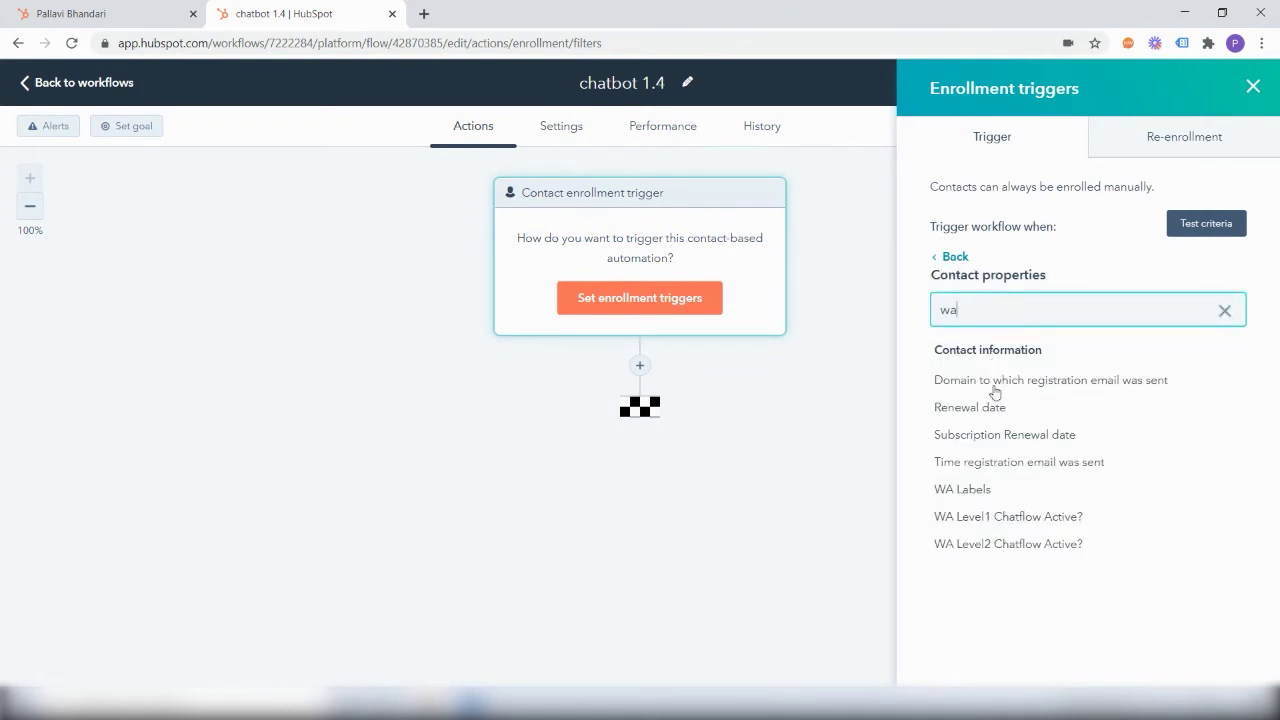
left_click(1000, 543)
left_click(981, 364)
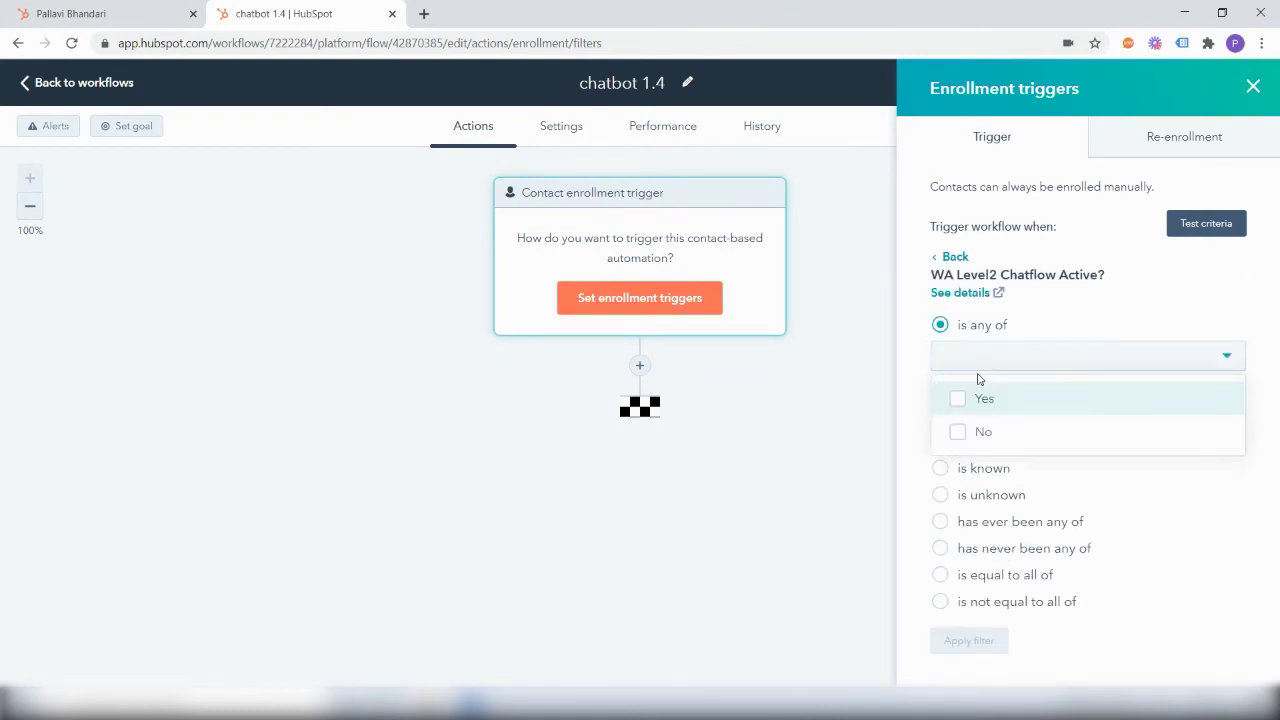
left_click(977, 400)
left_click(920, 414)
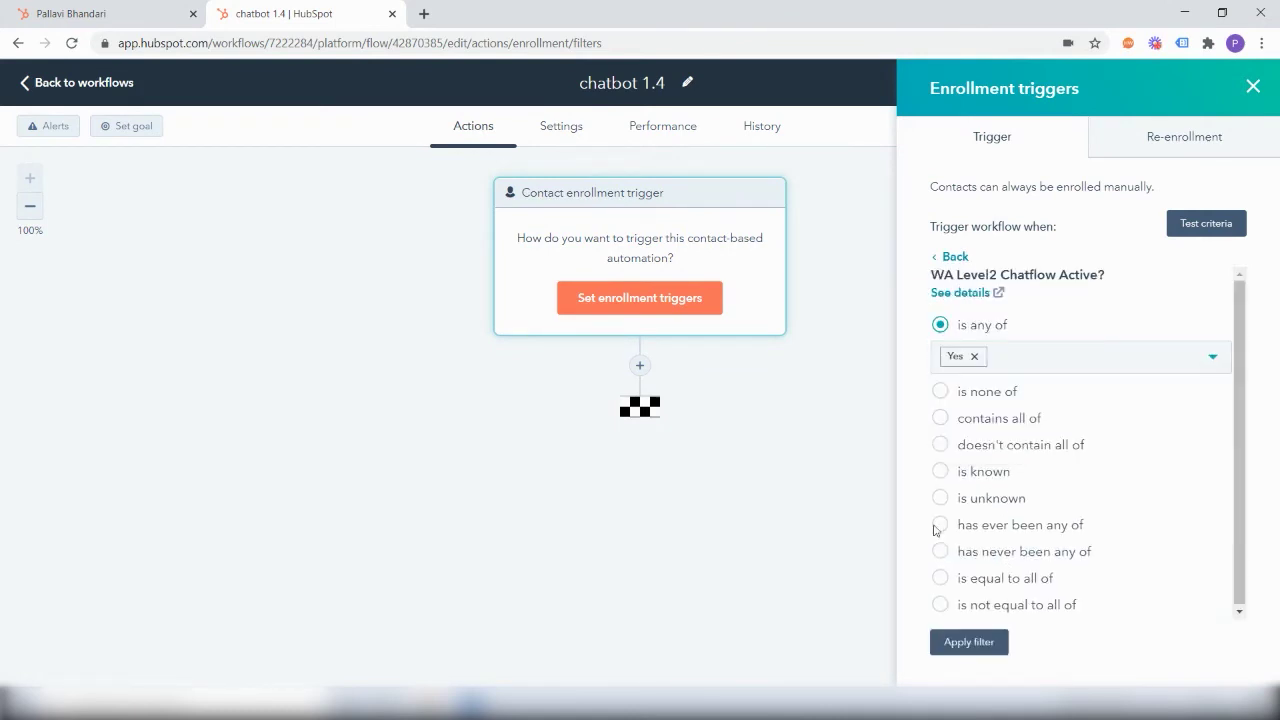
left_click(969, 641)
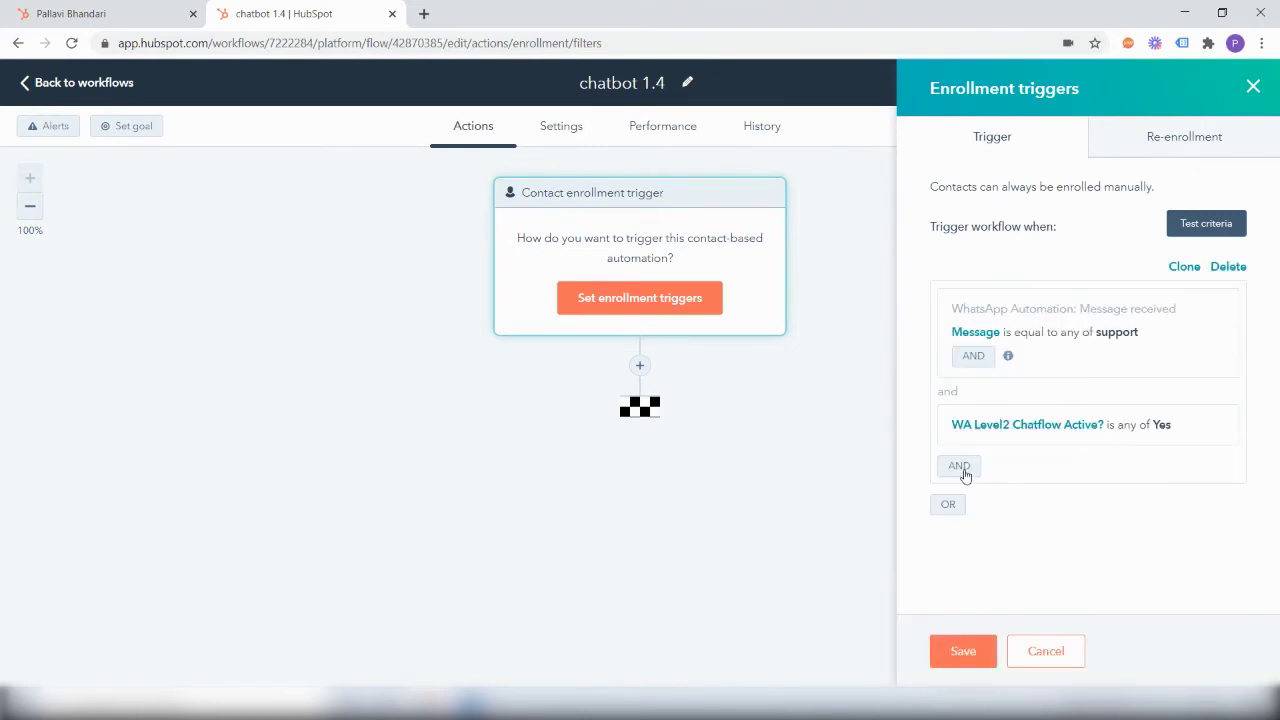
left_click(964, 651)
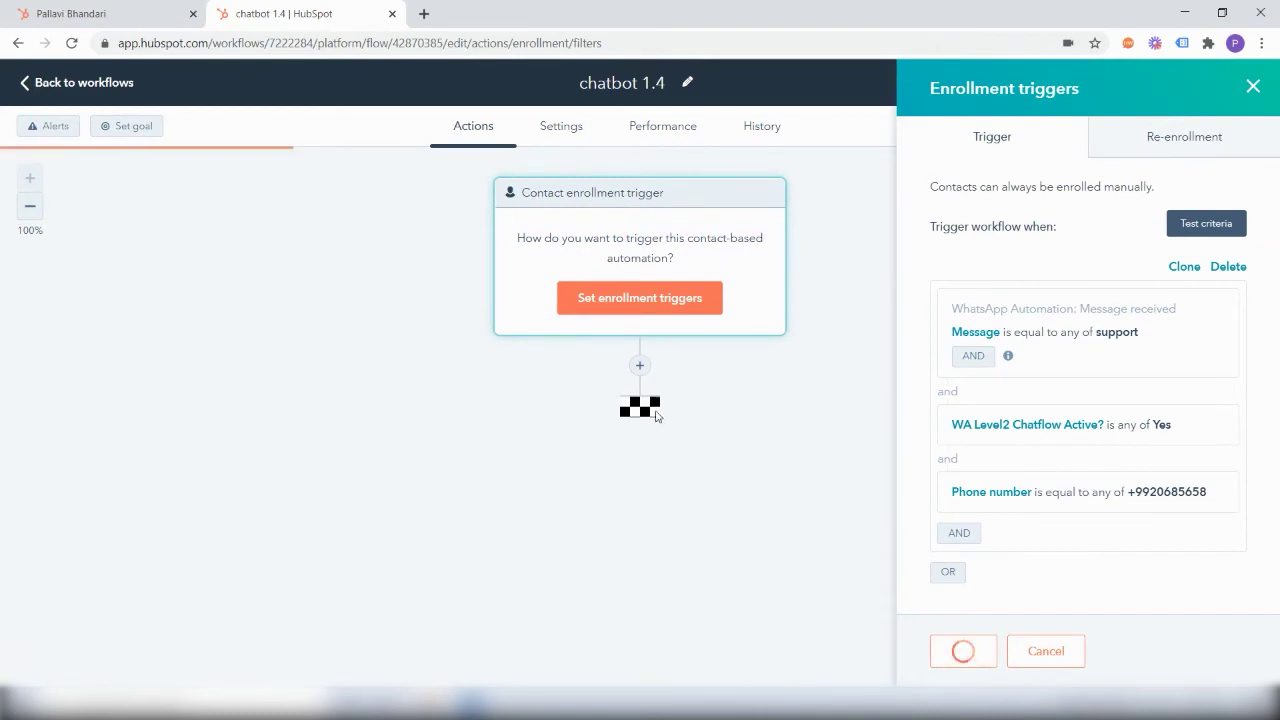
- Add a Send WhatsApp Message action with the pasted chat-support-agent waiting text, leading space removed
left_click(633, 473)
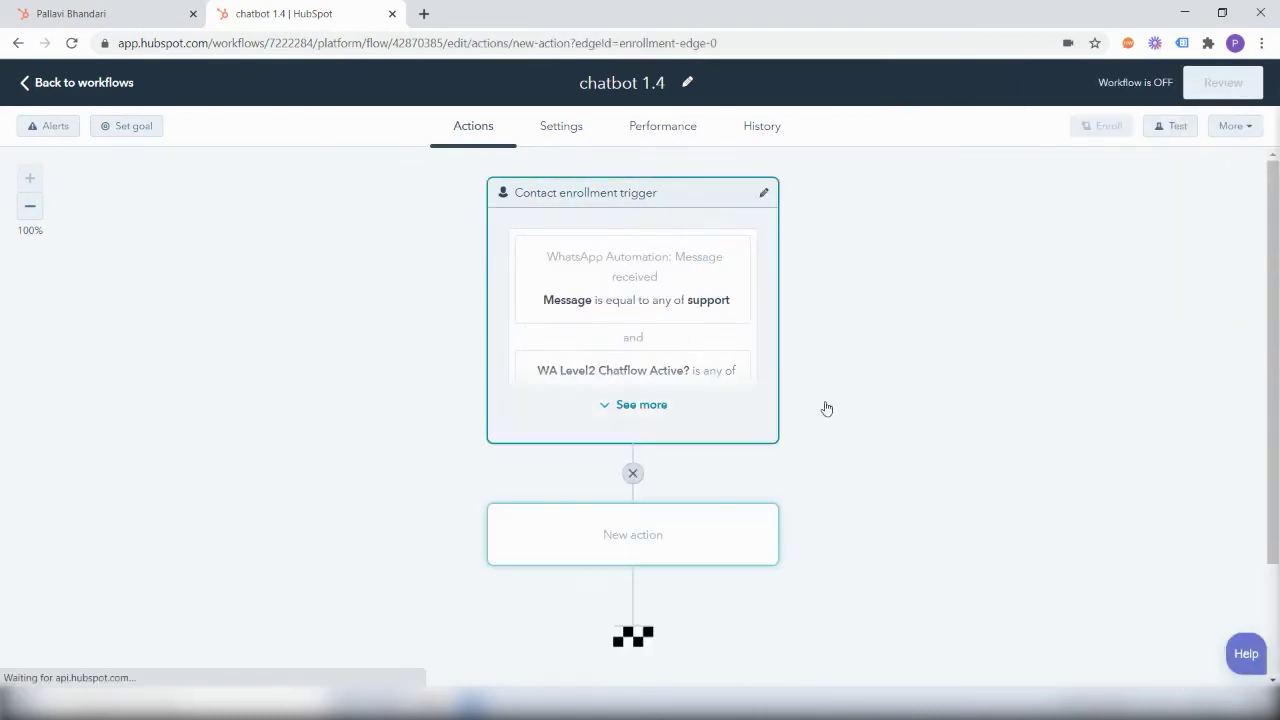
left_click_drag(1274, 165, 1276, 435)
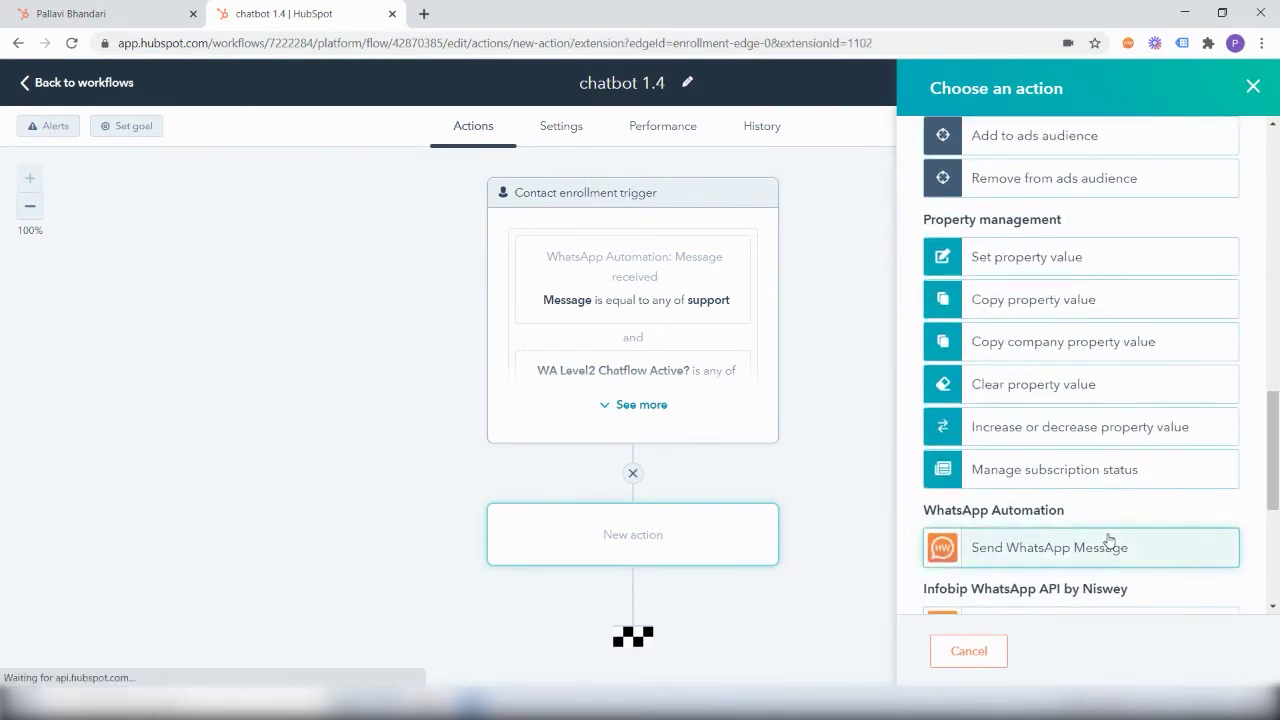
left_click(1109, 543)
left_click(979, 250)
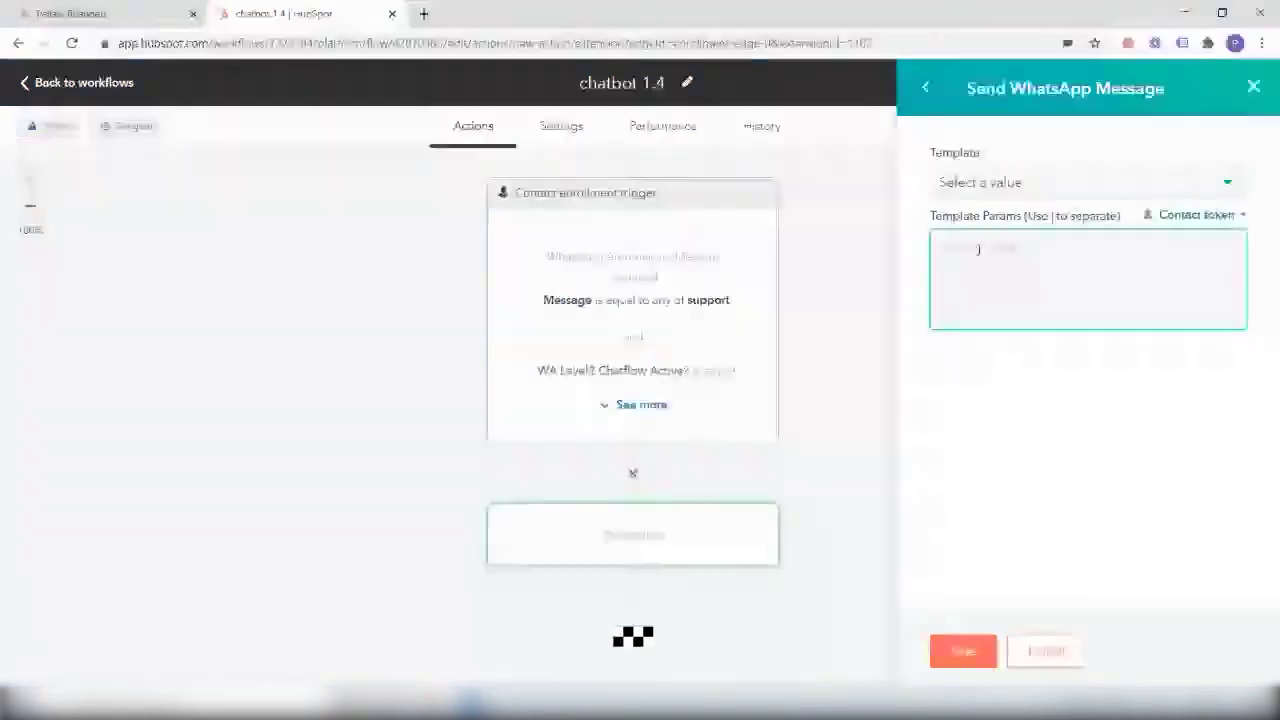
type("Please wait we are assigning you a chat support agent in a few minutes")
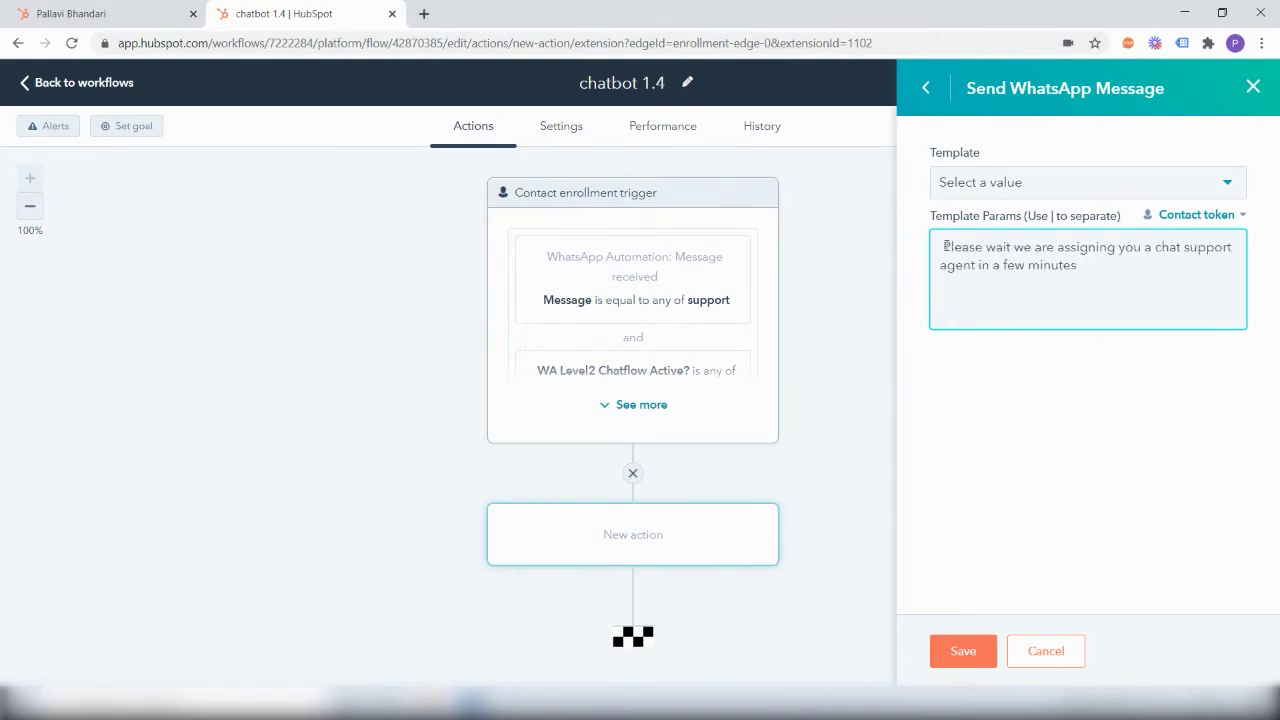
key("BackSpace")
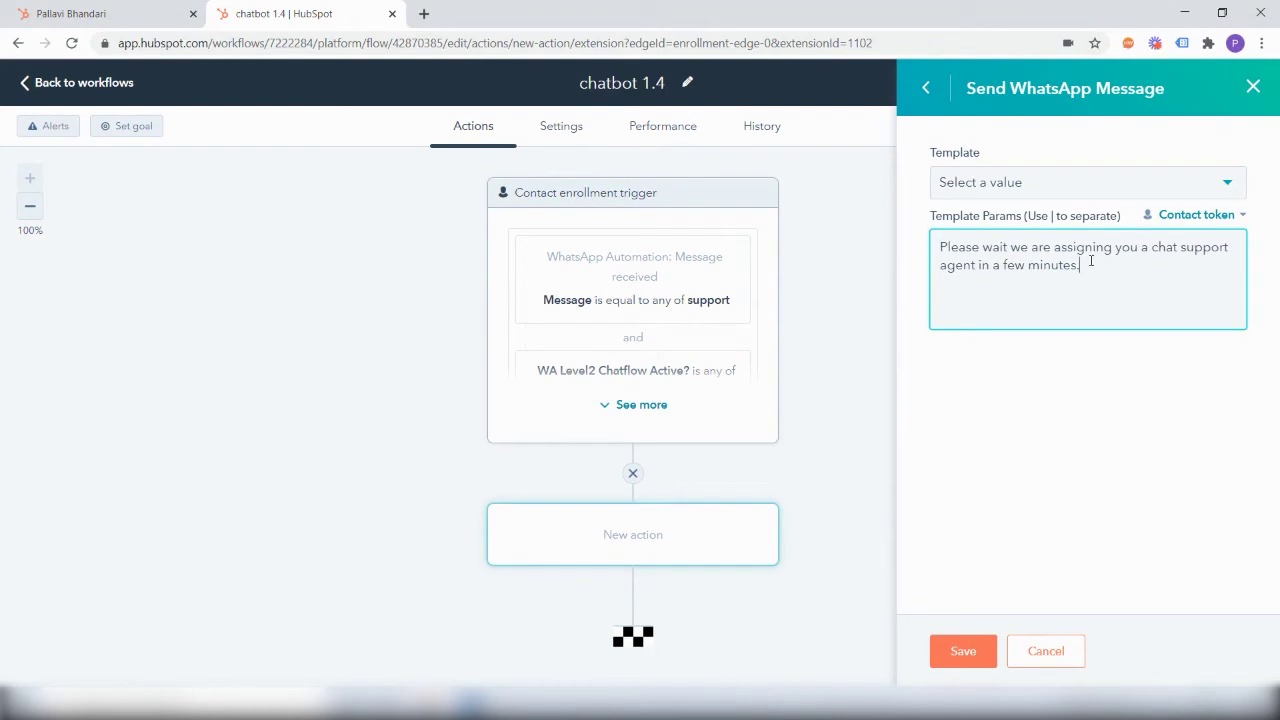
left_click(968, 652)
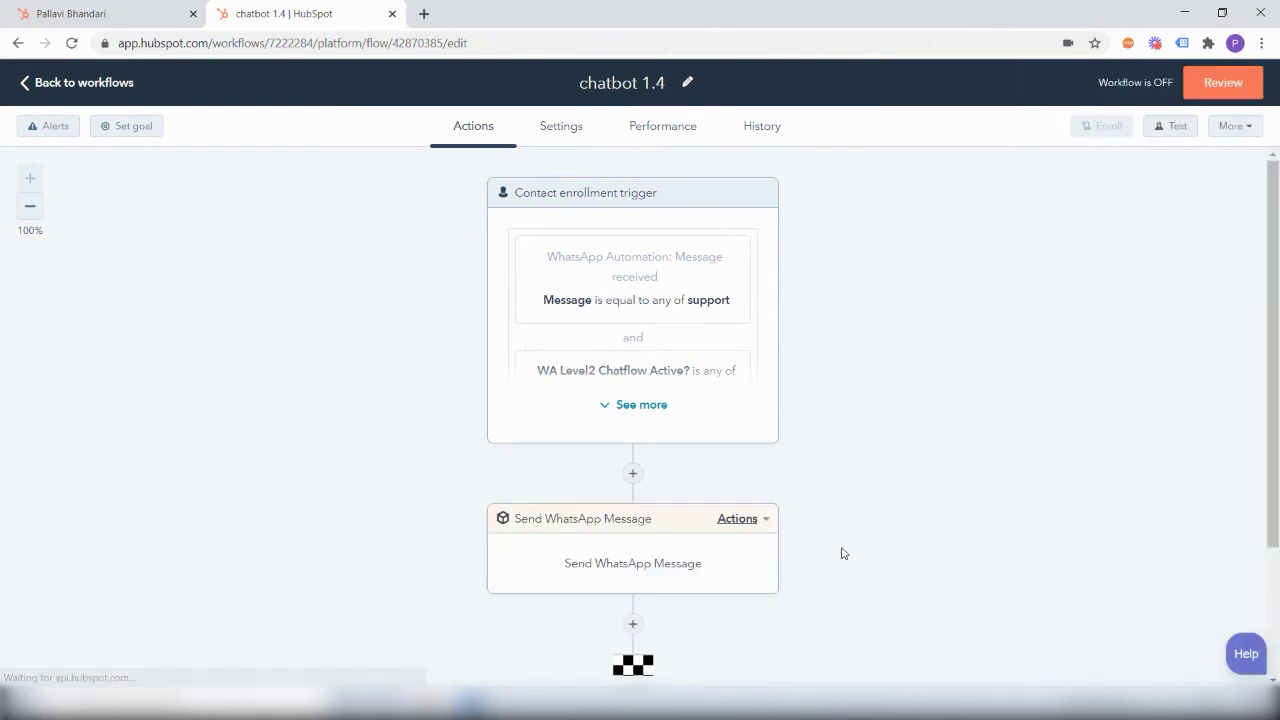
scroll(800, 552, "down", 2)
left_click(632, 457)
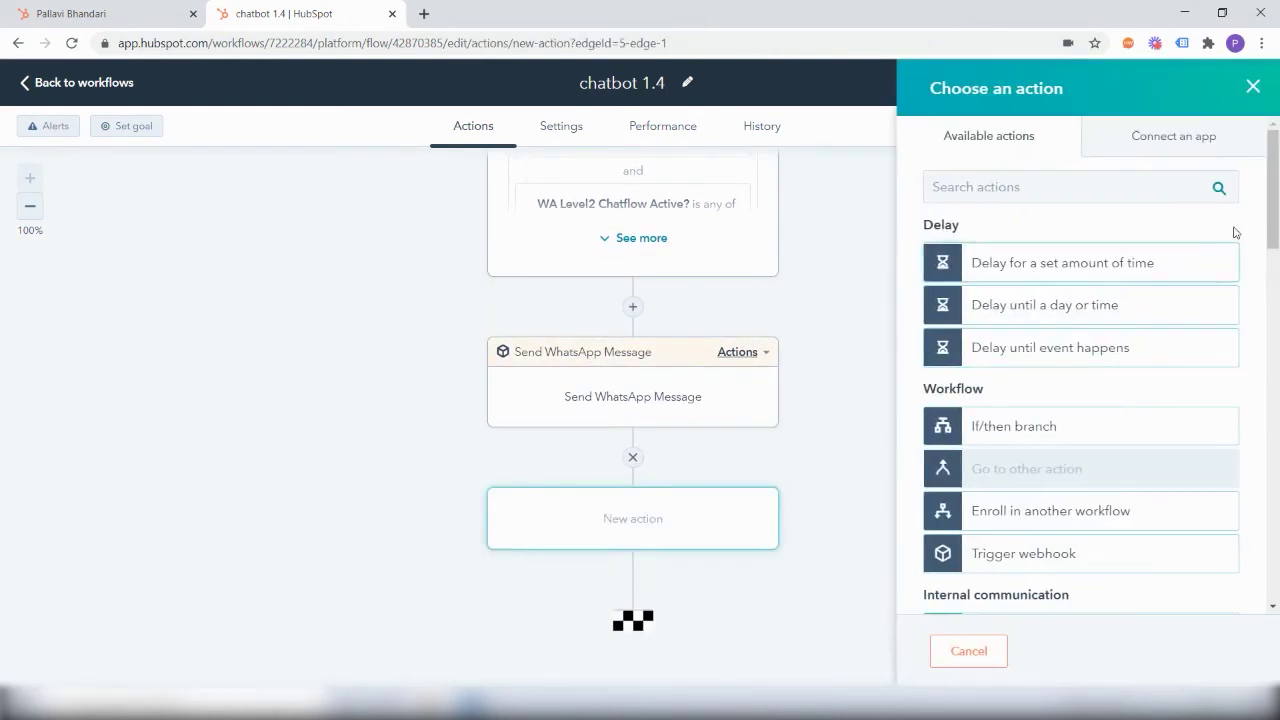
- Add a Rotate contact to owner action that rotates between one specific user
left_click_drag(1274, 185, 1276, 295)
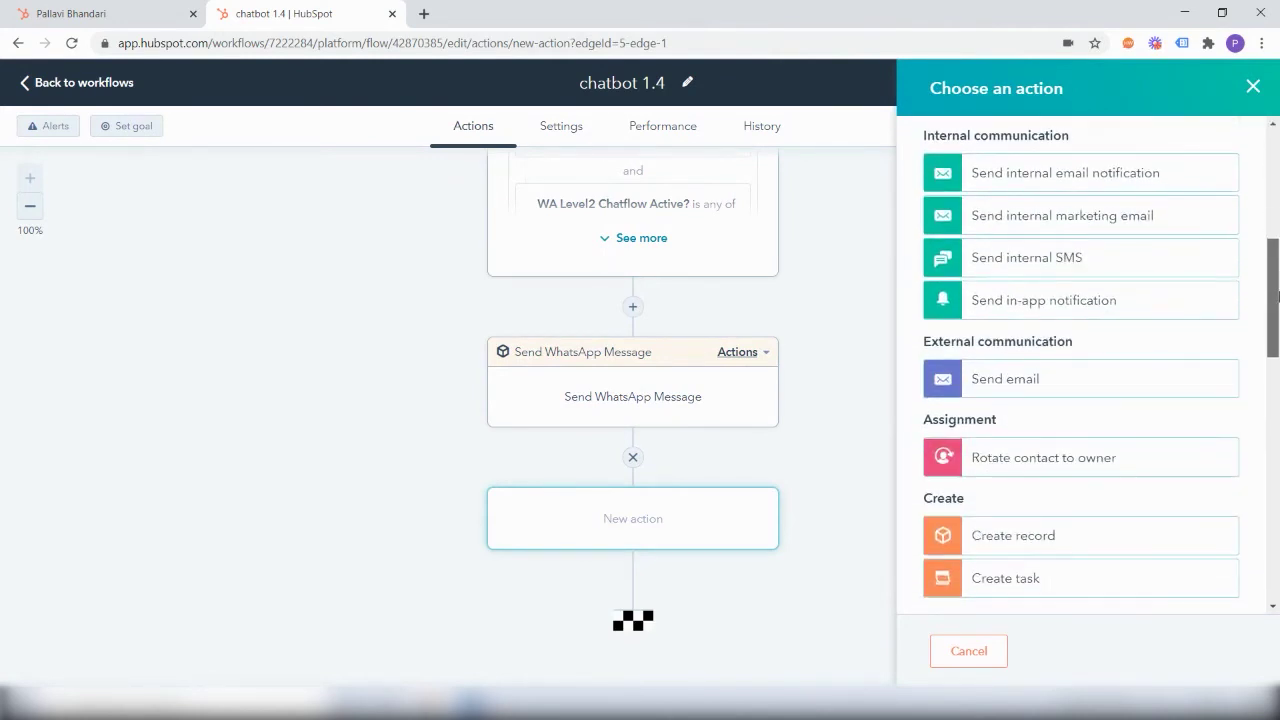
left_click(1062, 460)
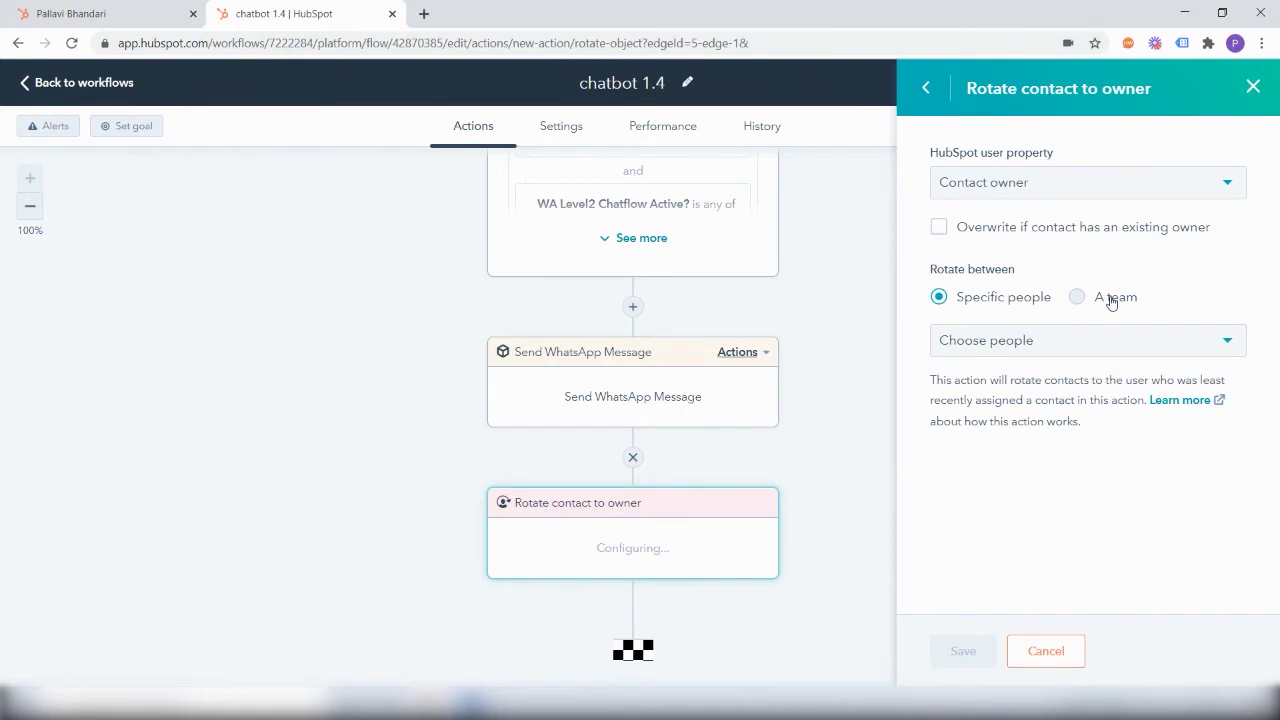
left_click(1045, 345)
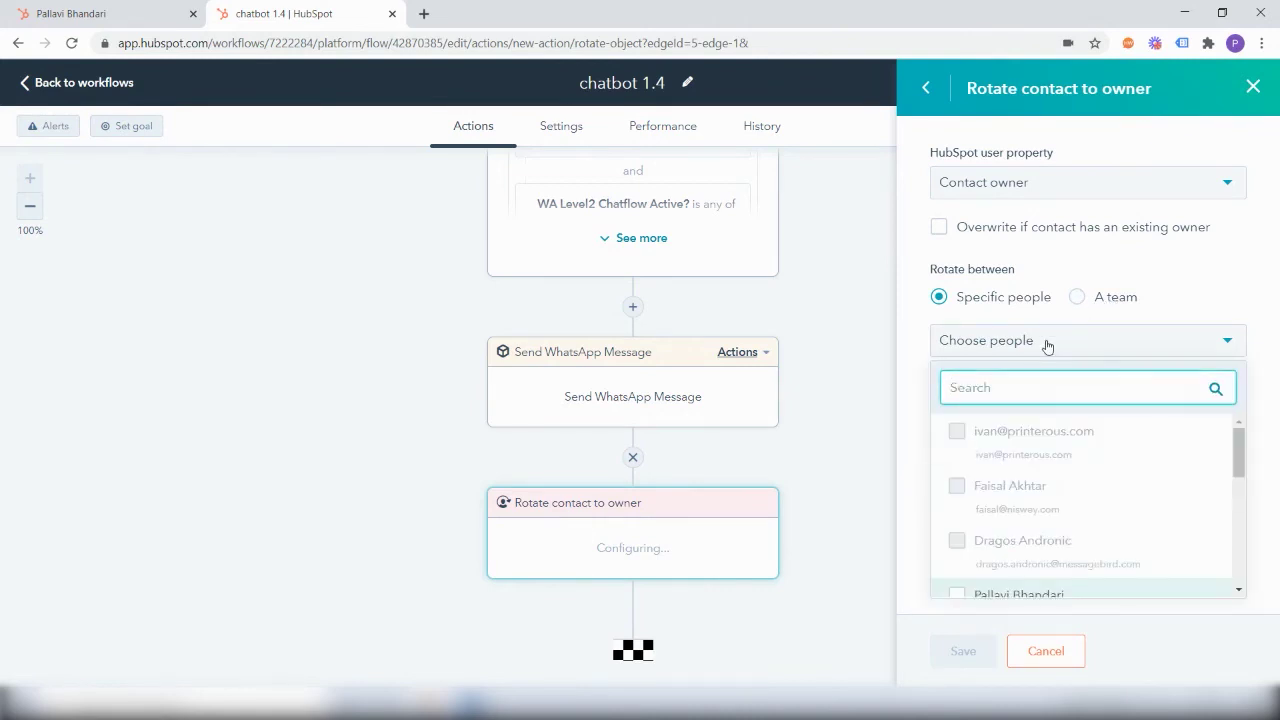
type("palla")
left_click(1006, 435)
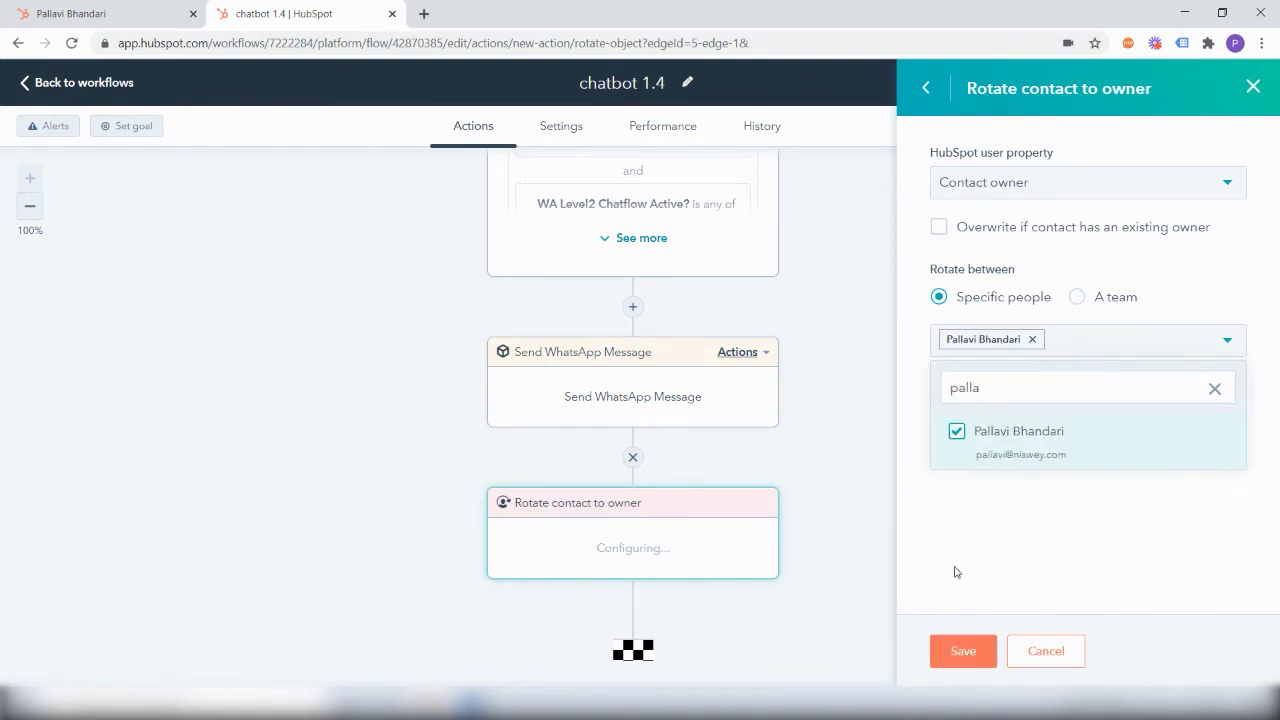
left_click(972, 605)
left_click(976, 660)
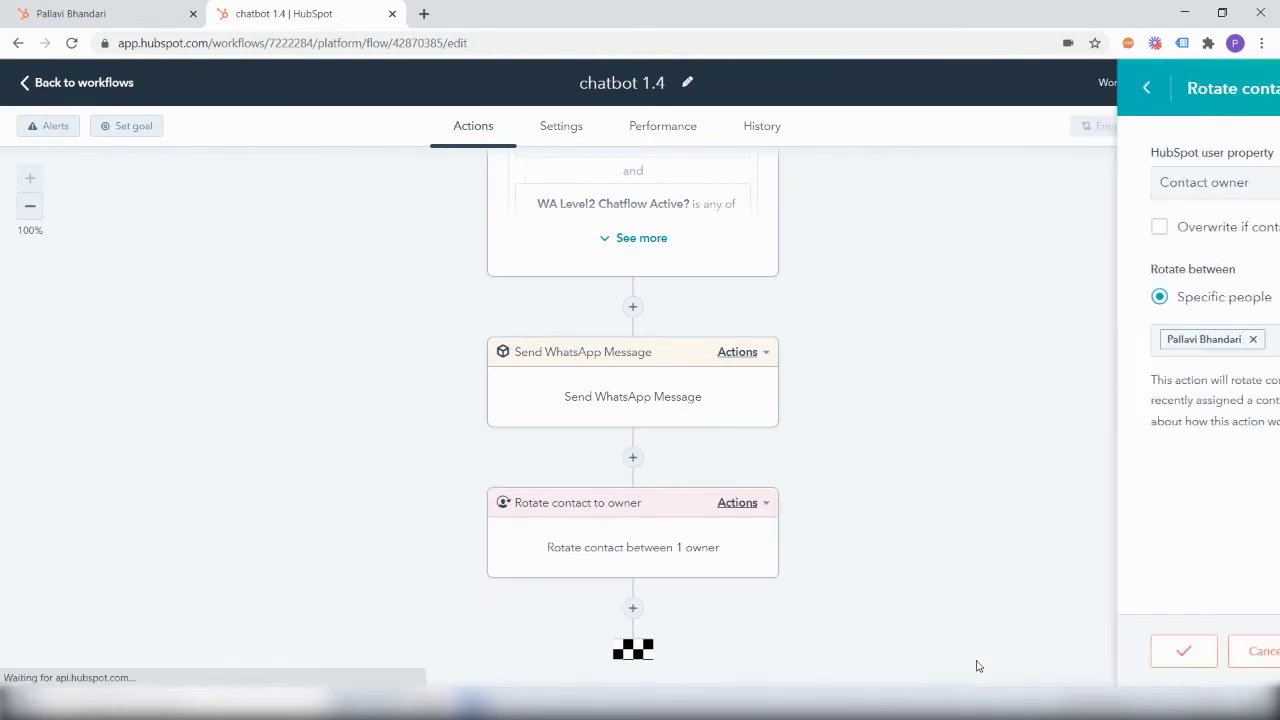
left_click(632, 608)
- Add a WhatsApp message: 'A support agent has been assigned to your request and they will contact you shortly.'
scroll(1262, 265, "down", 3)
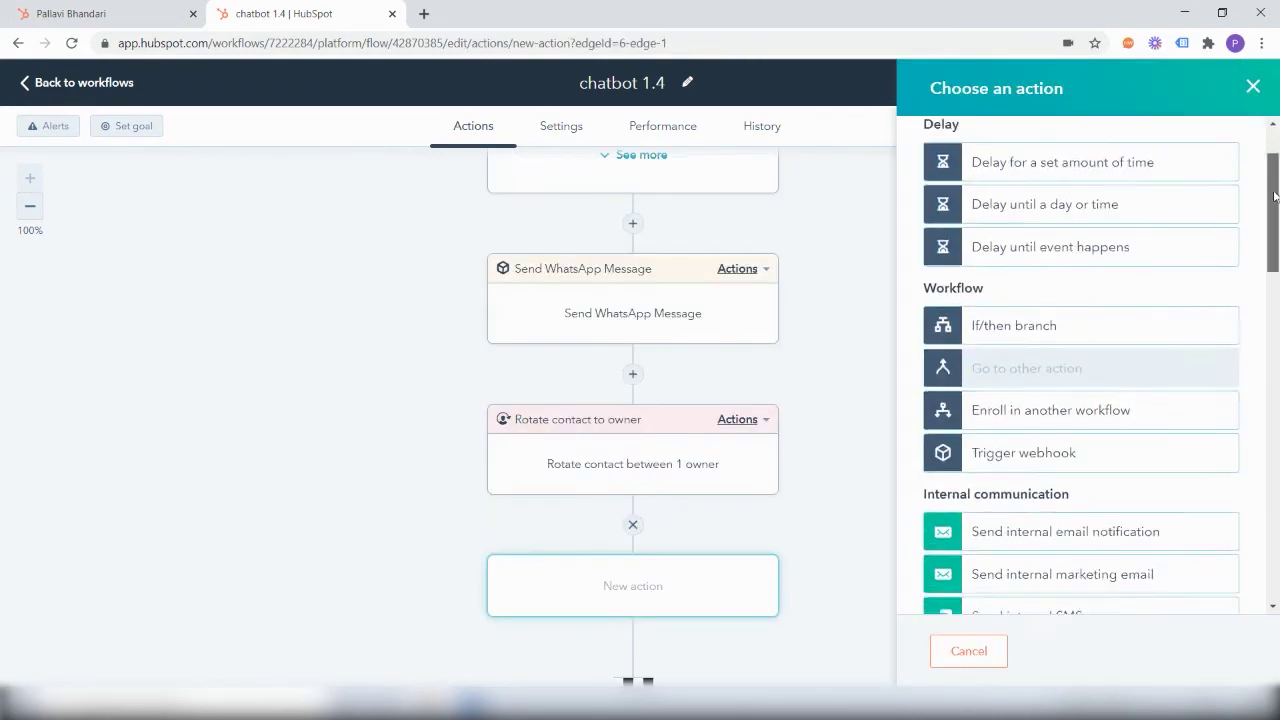
left_click_drag(1262, 265, 1264, 433)
left_click(1100, 539)
left_click(989, 265)
type("A")
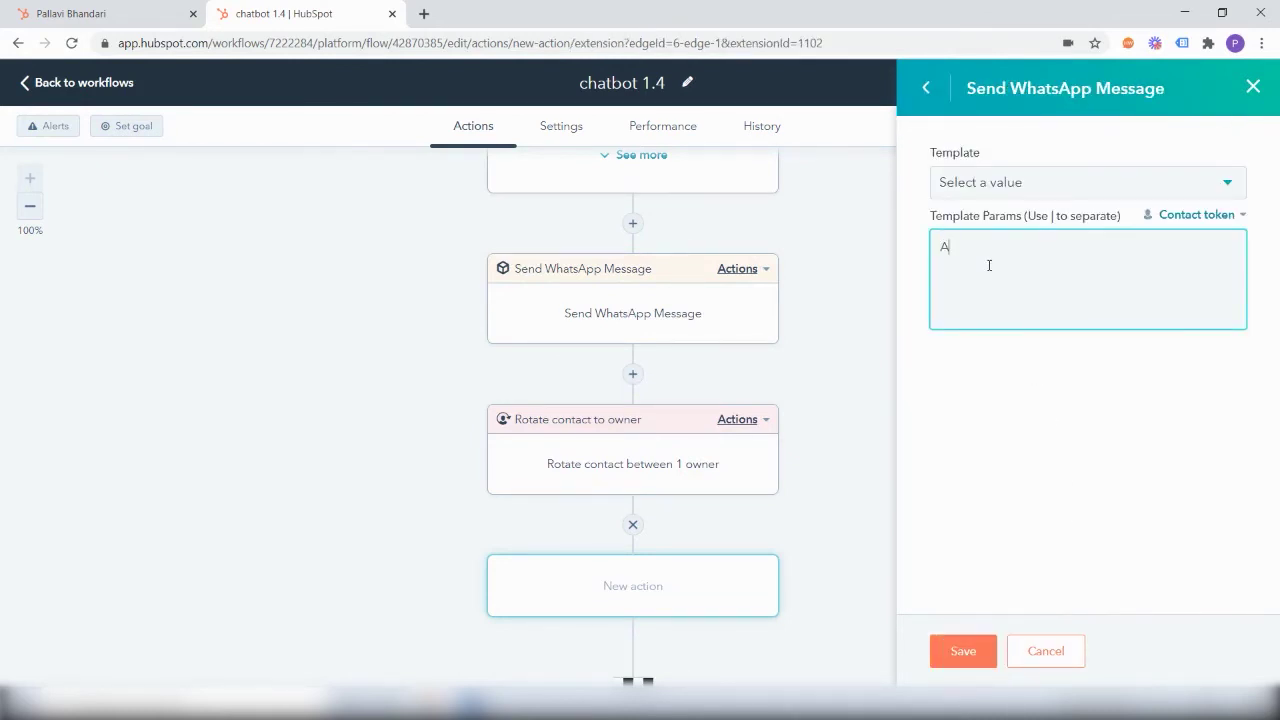
type(" support agent has been assigned to y")
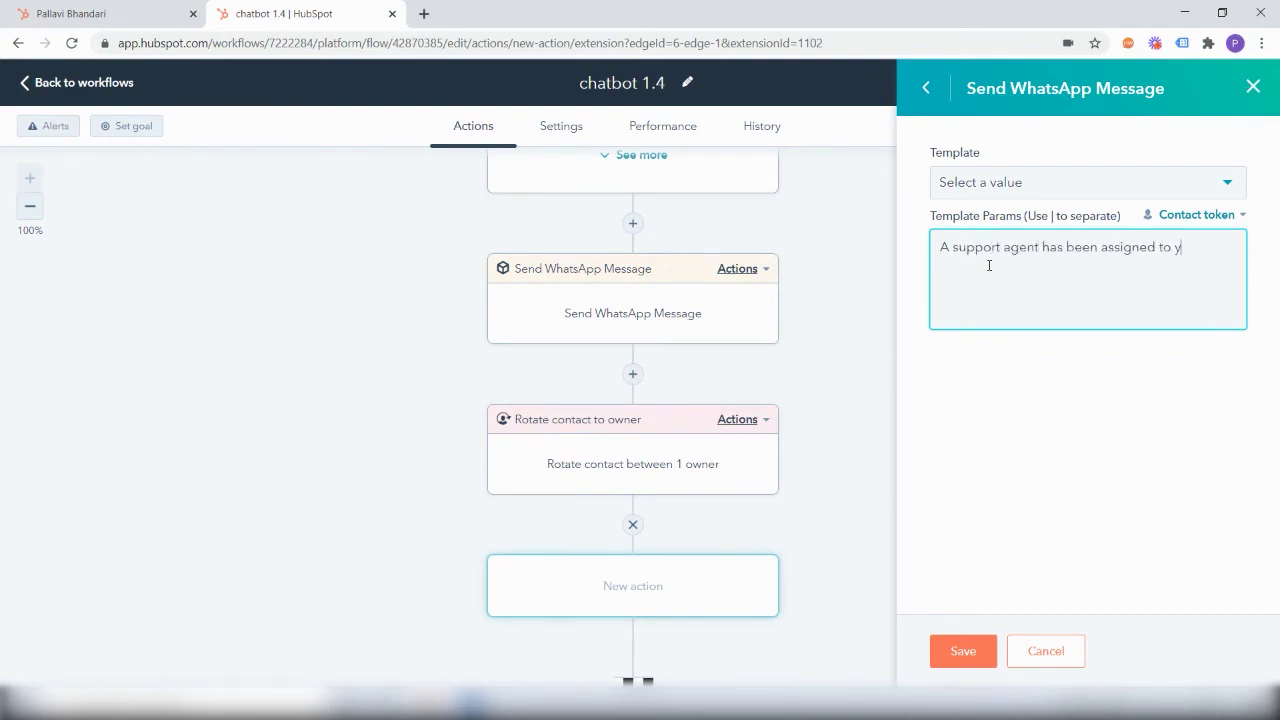
type("our request and they will contact you shortly.")
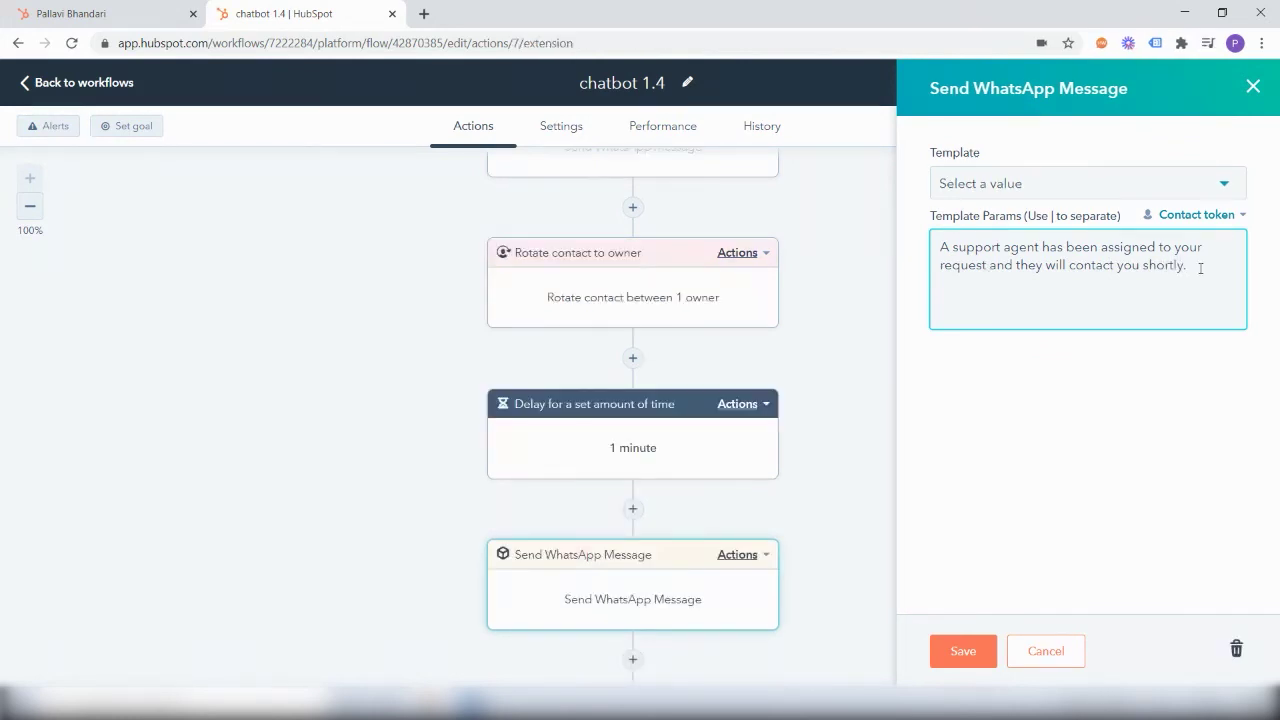
left_click(963, 651)
- Add a Send in-app notification action after the second WhatsApp message
left_click(633, 661)
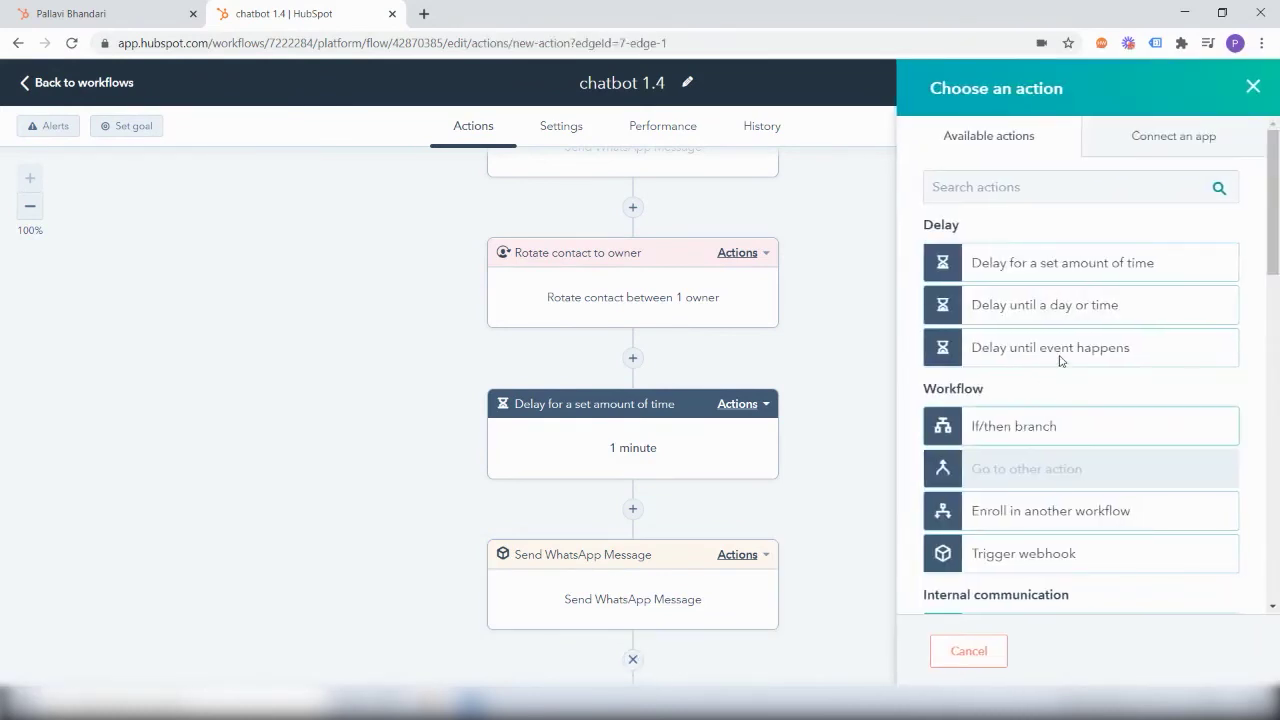
scroll(1073, 340, "down", 3)
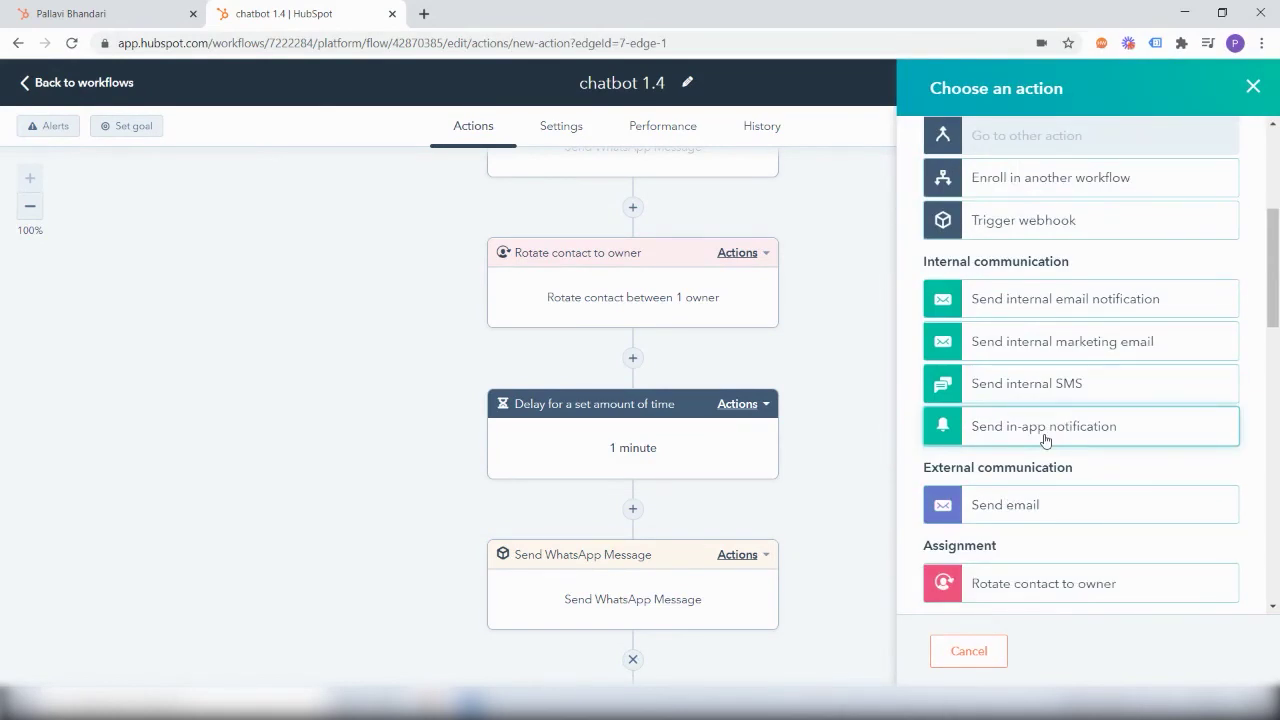
left_click(1045, 428)
- Choose the matching HubSpot user as the notification recipient
left_click(963, 192)
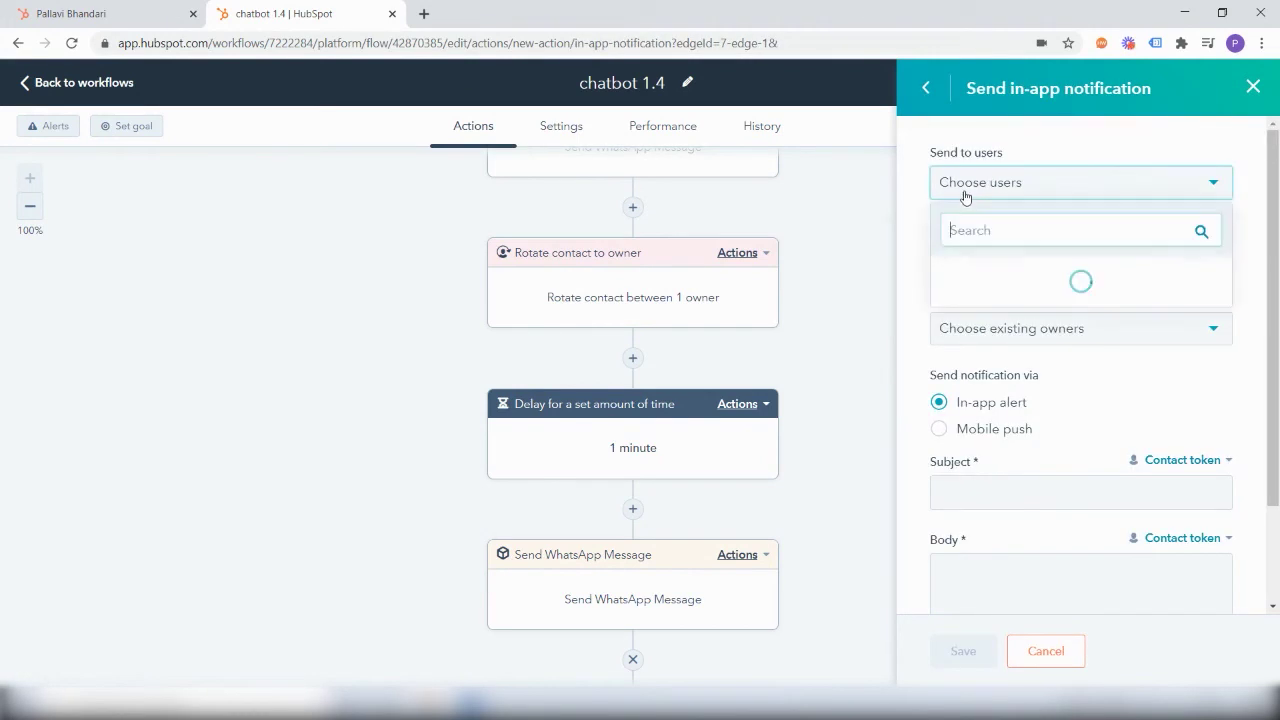
type("palla")
left_click(978, 279)
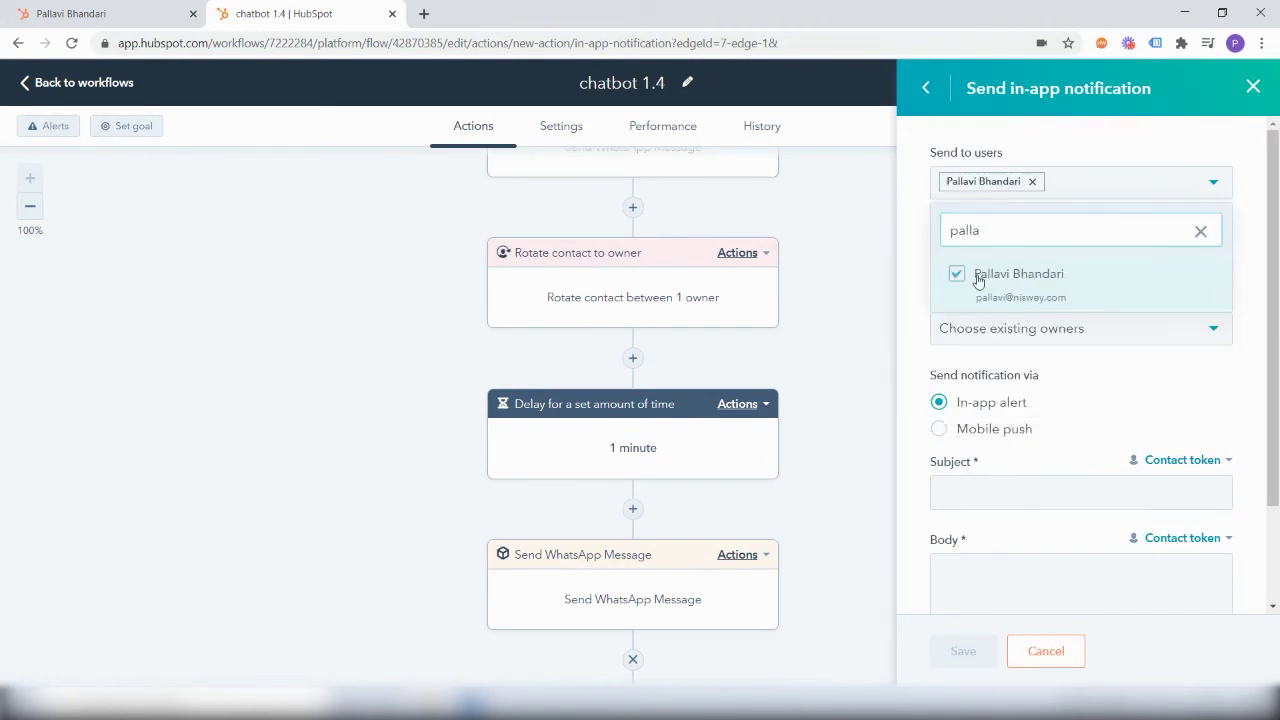
left_click(914, 262)
- Set the subject to the First name token followed by 'requires your support, please reply'
scroll(972, 428, "down", 2)
left_click(980, 360)
left_click(1183, 336)
type("c")
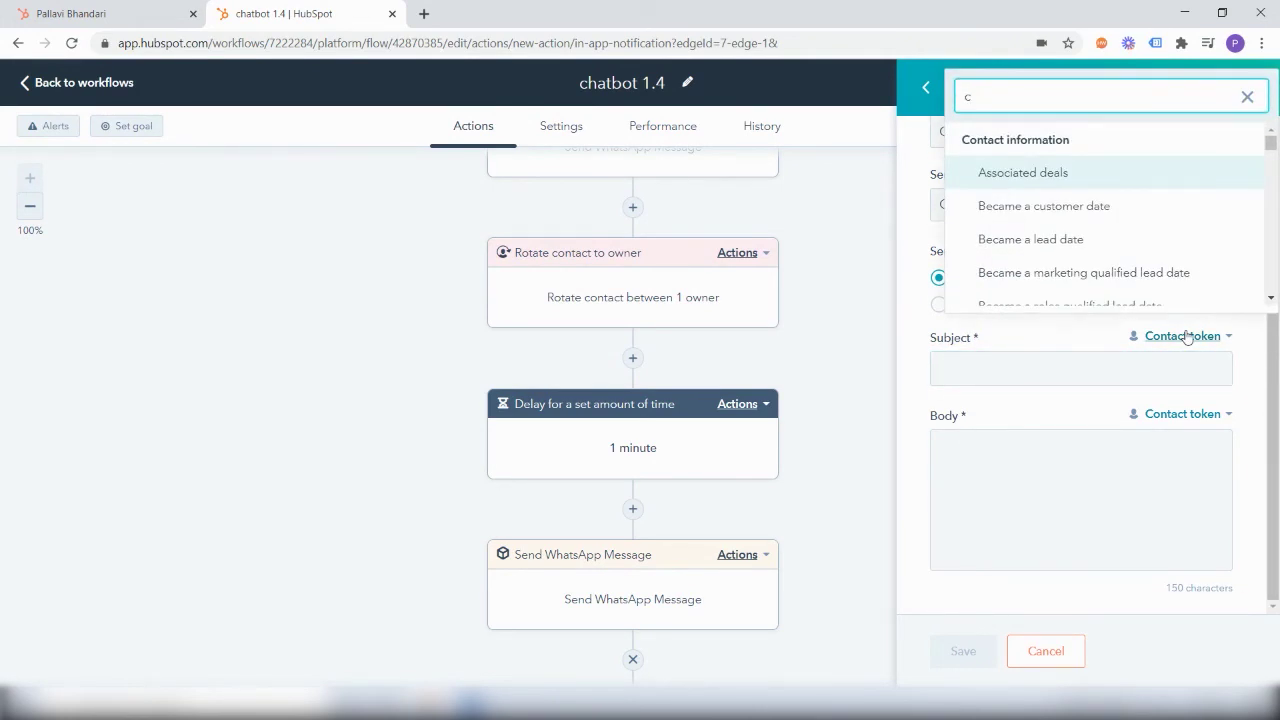
key("BackSpace")
type("firs")
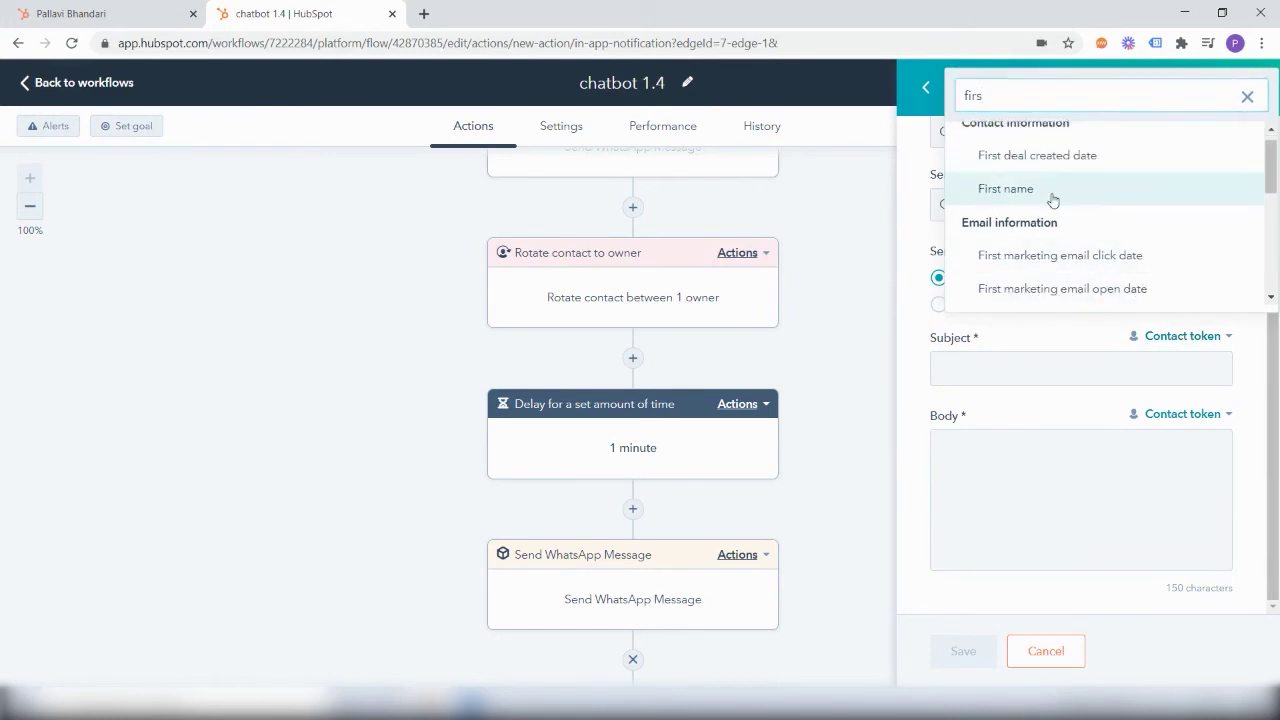
left_click(1005, 189)
type("requires your su")
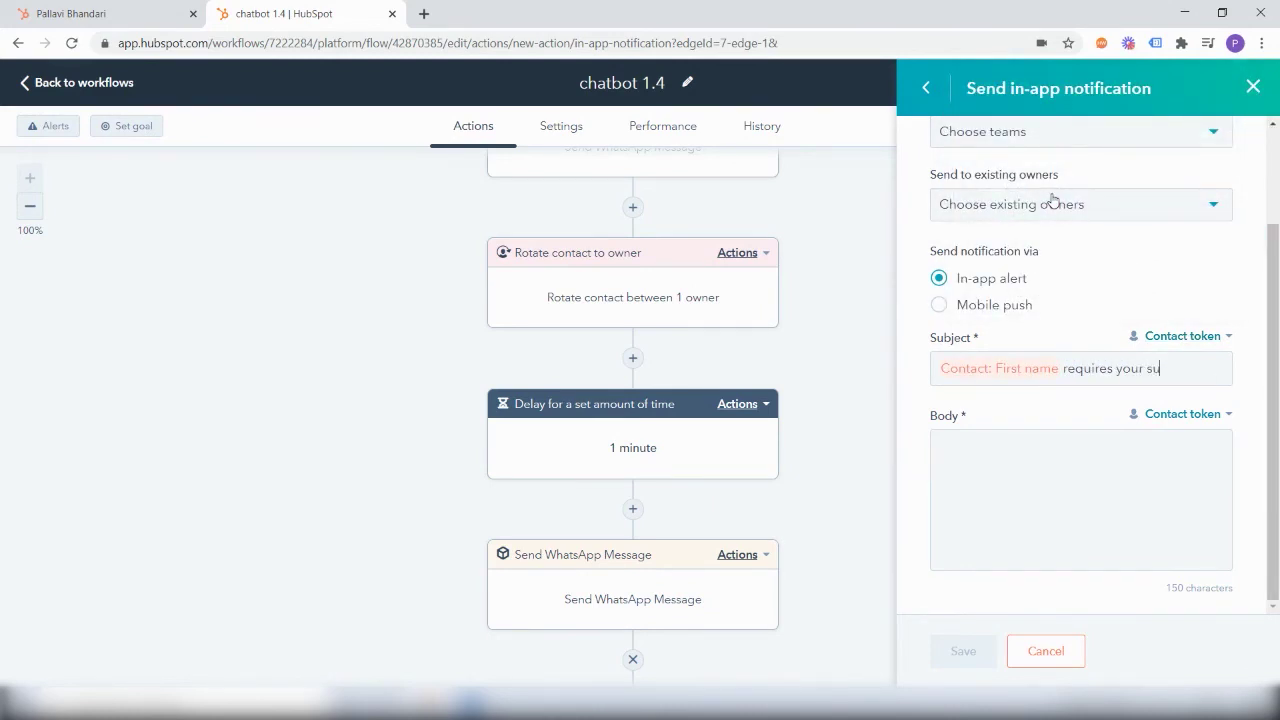
type("pport, please reply")
- Set the body to 'Please get in touch with the user.' and save the notification
scroll(1052, 197, "down", 1)
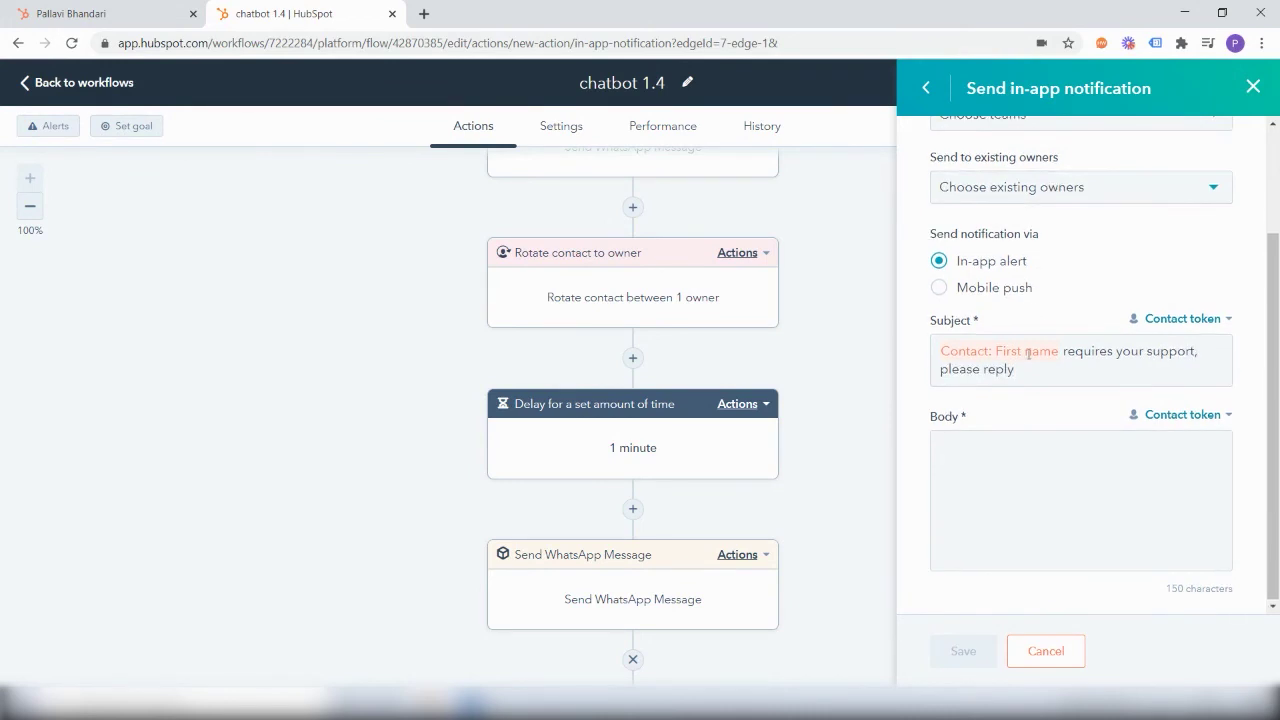
left_click(993, 459)
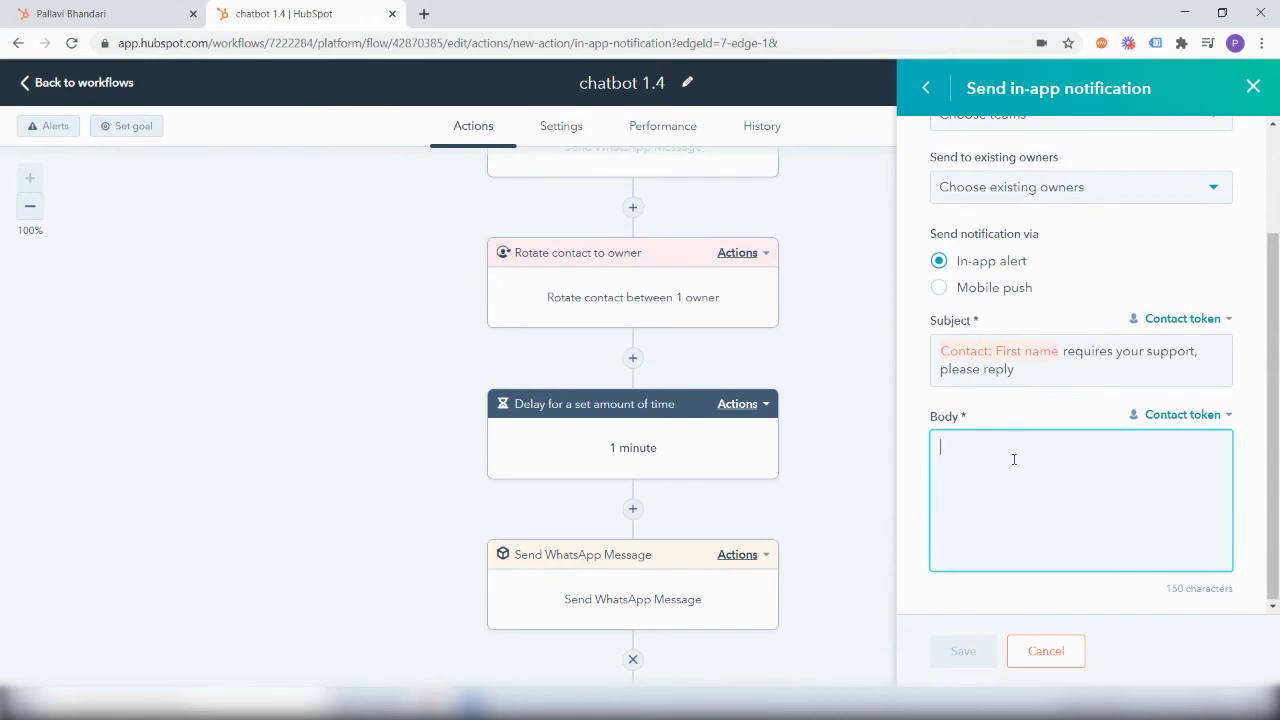
type("Please g")
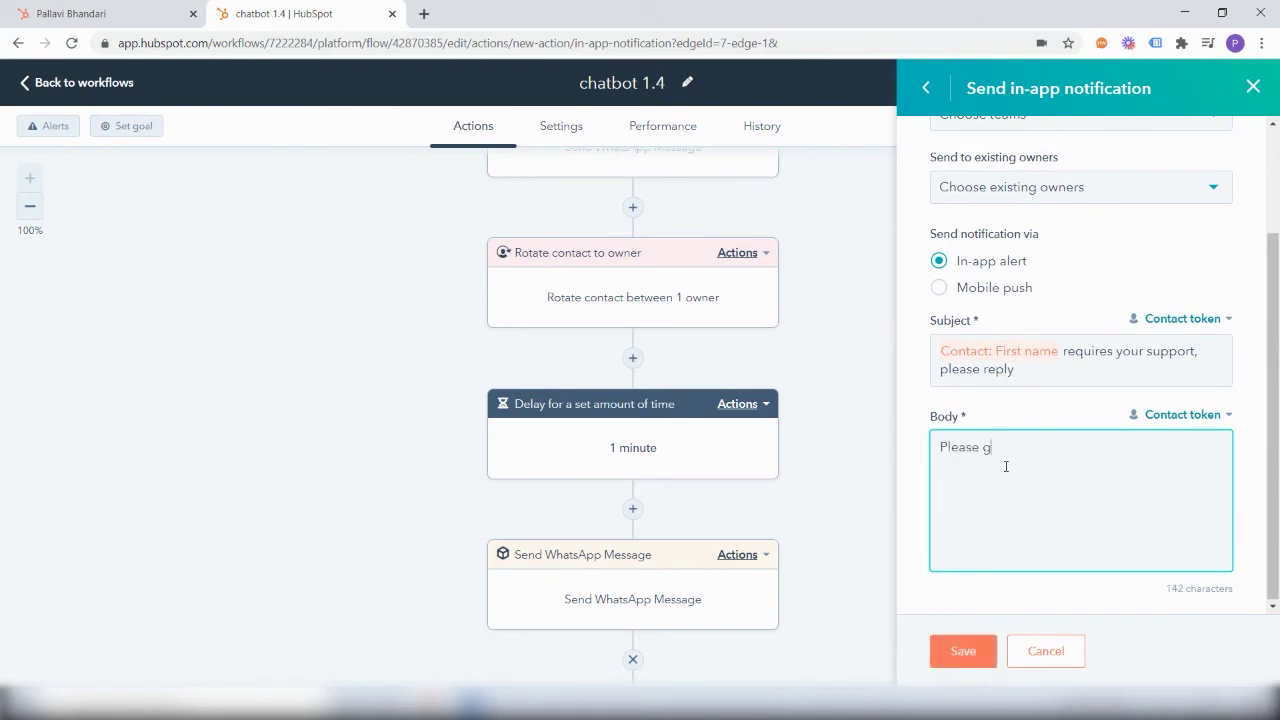
type("et in touch with the user.")
left_click(945, 660)
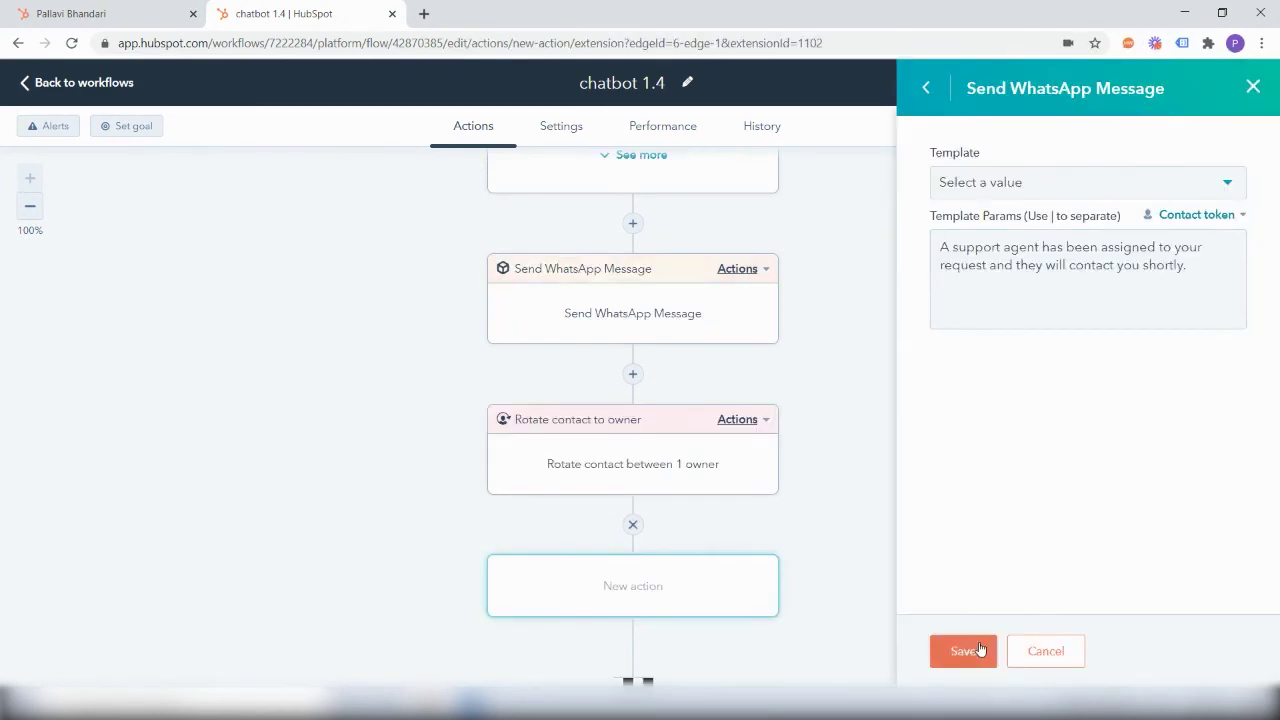
- Save the open message step and add a new action below the last step
left_click(962, 651)
scroll(700, 590, "down", 1)
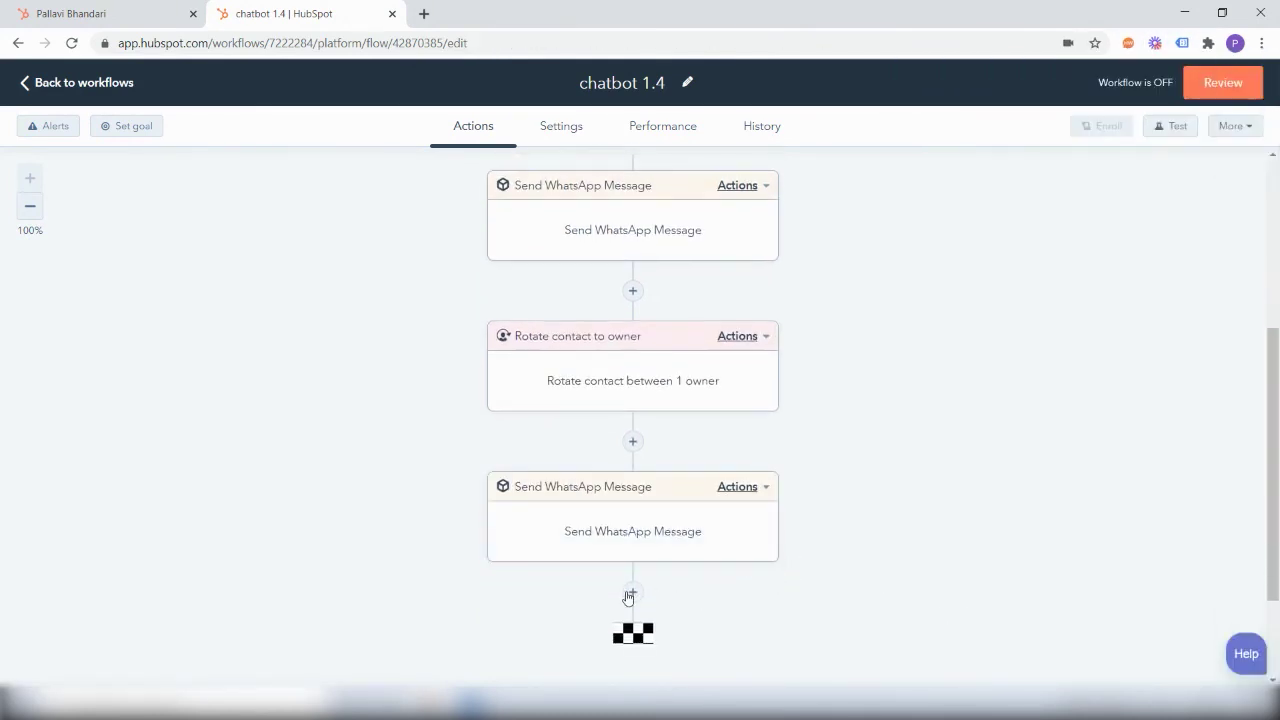
left_click(632, 593)
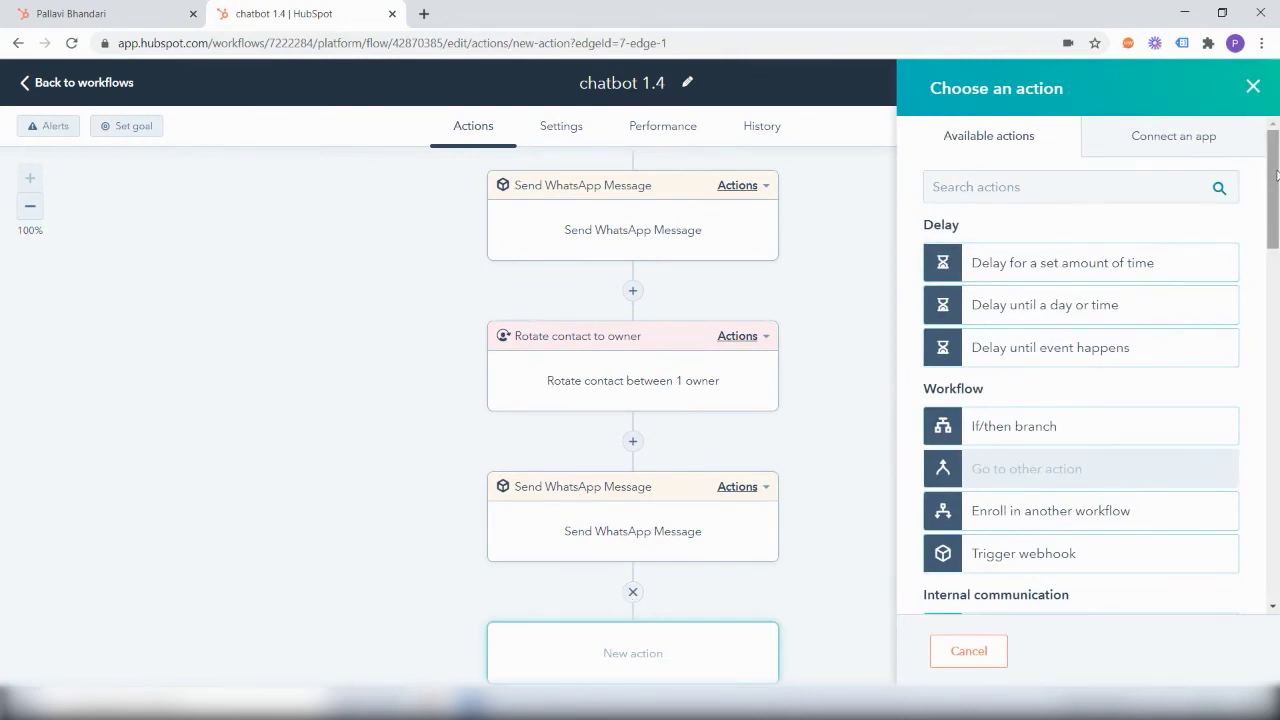
left_click_drag(1276, 175, 1272, 400)
- Set contact property WA Level2 Chatflow Active? to No and save the step
left_click(1109, 432)
left_click(987, 230)
type("wa")
scroll(1014, 391, "down", 2)
left_click(1023, 389)
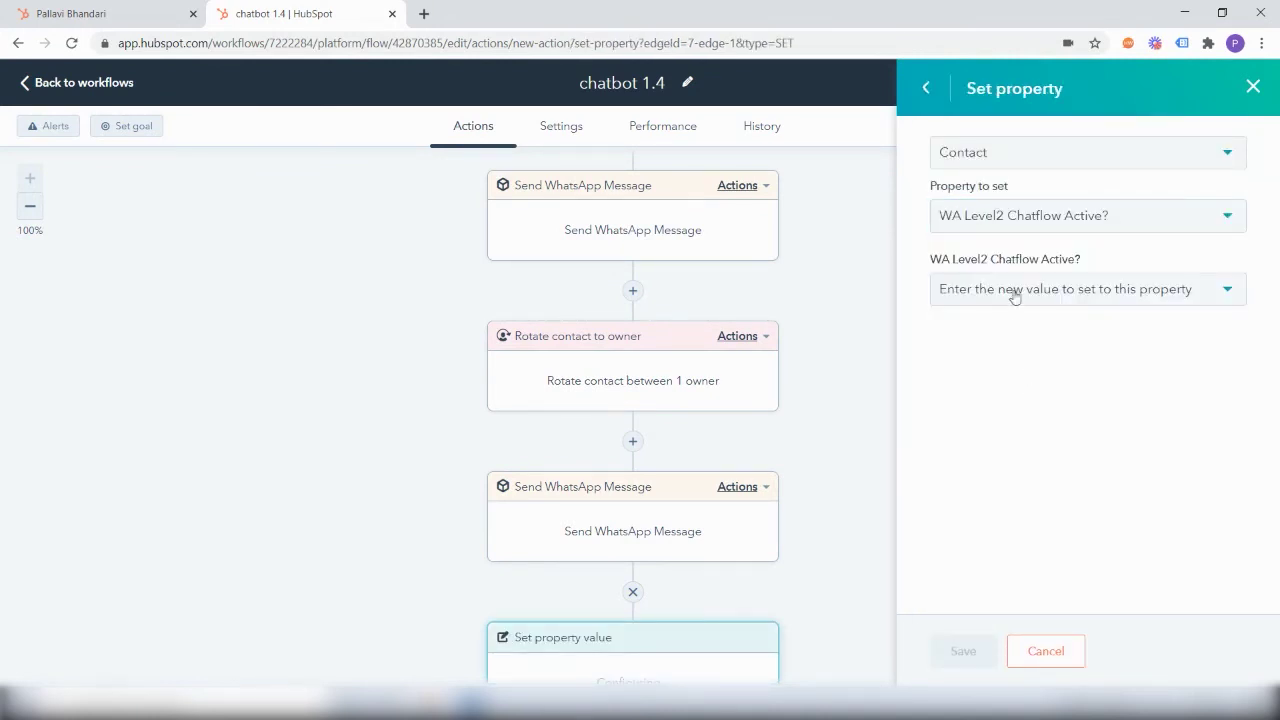
left_click(1003, 285)
left_click(975, 370)
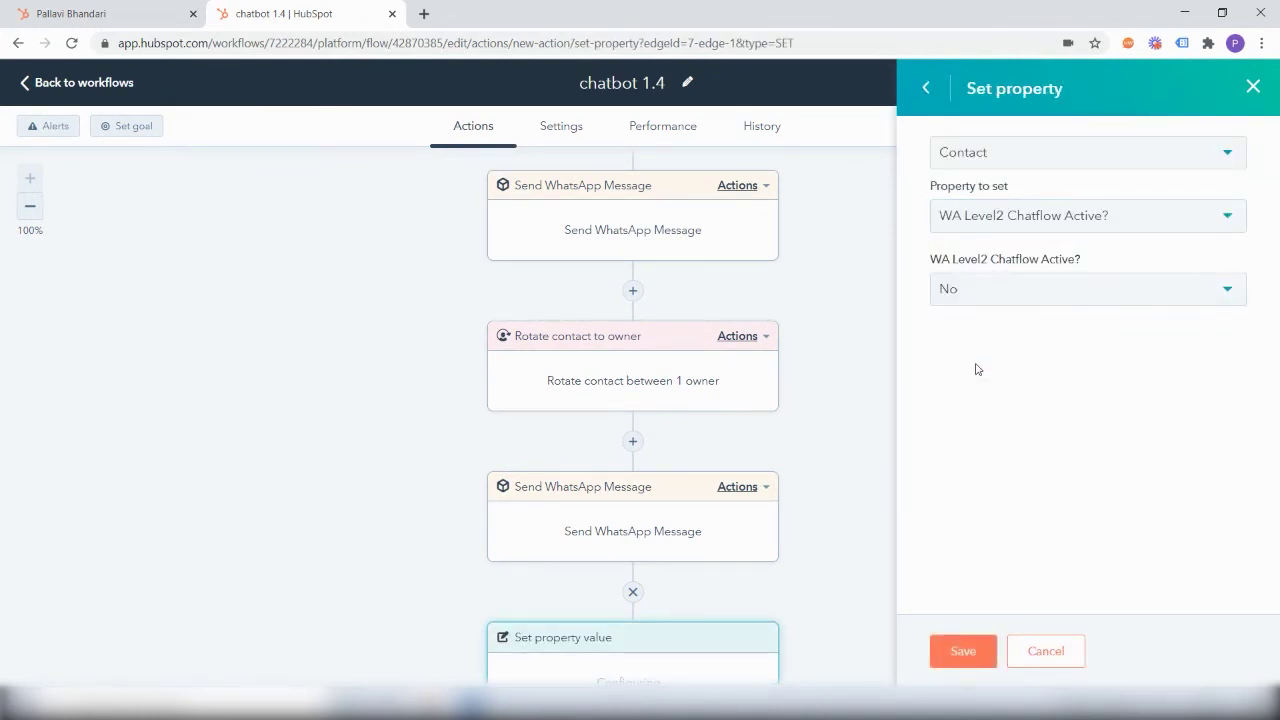
left_click(963, 651)
scroll(843, 585, "down", 1)
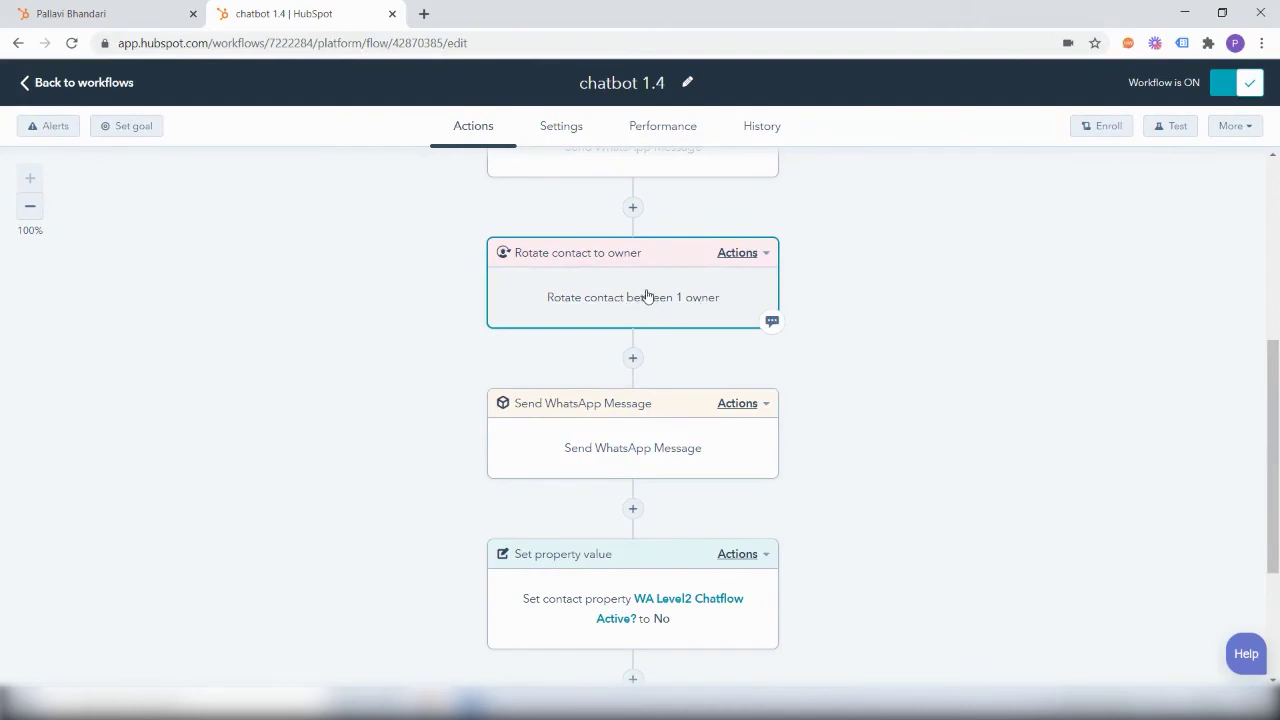
- Insert a 1-minute delay right after the Rotate contact to owner step
left_click(627, 446)
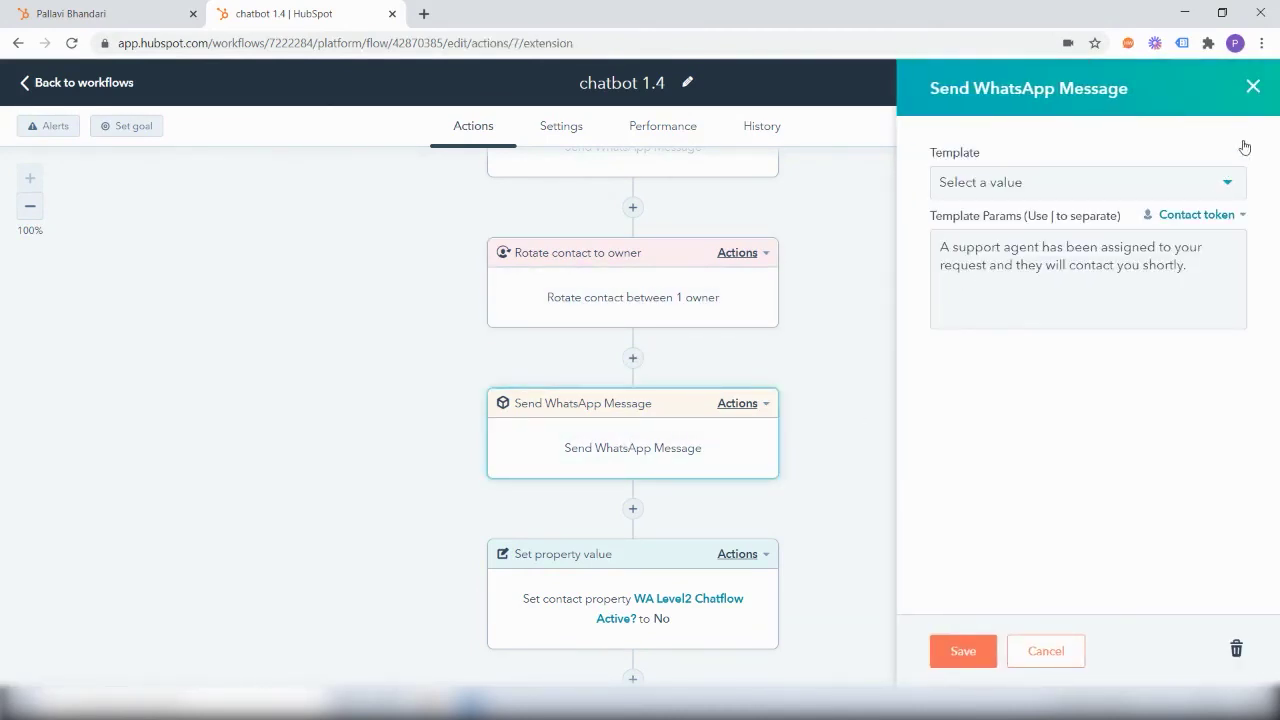
left_click(1253, 87)
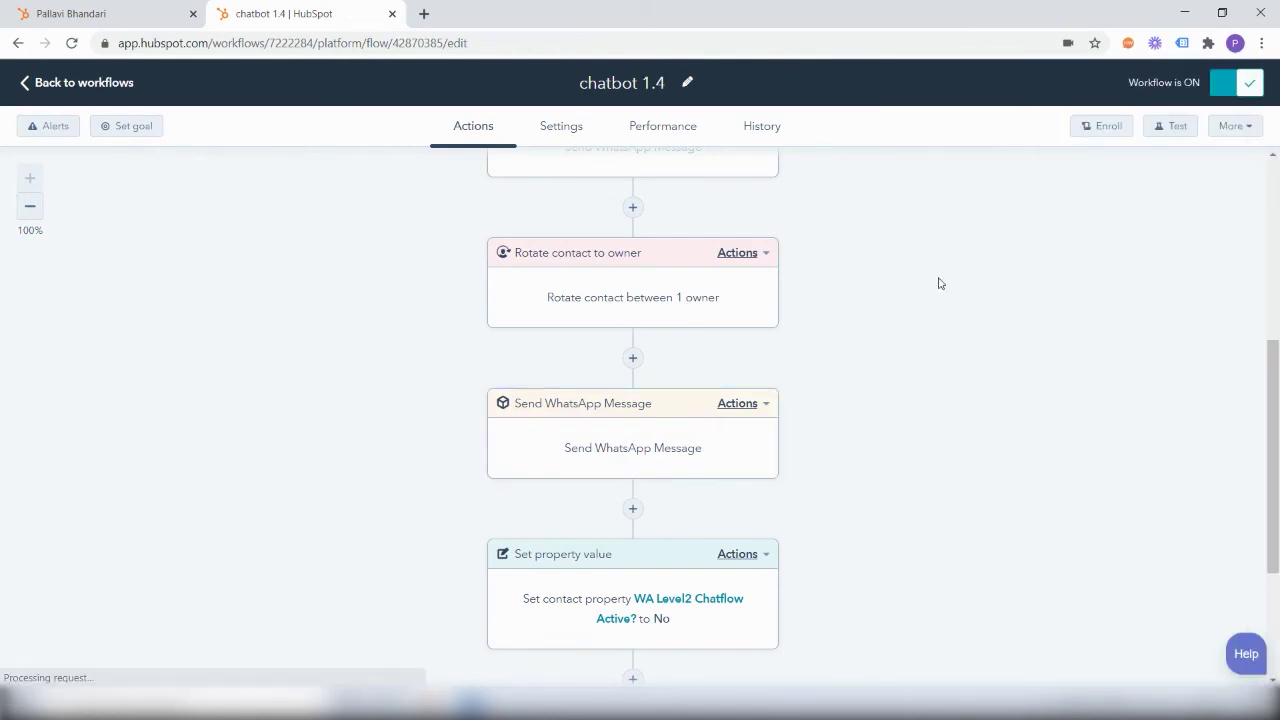
left_click(632, 357)
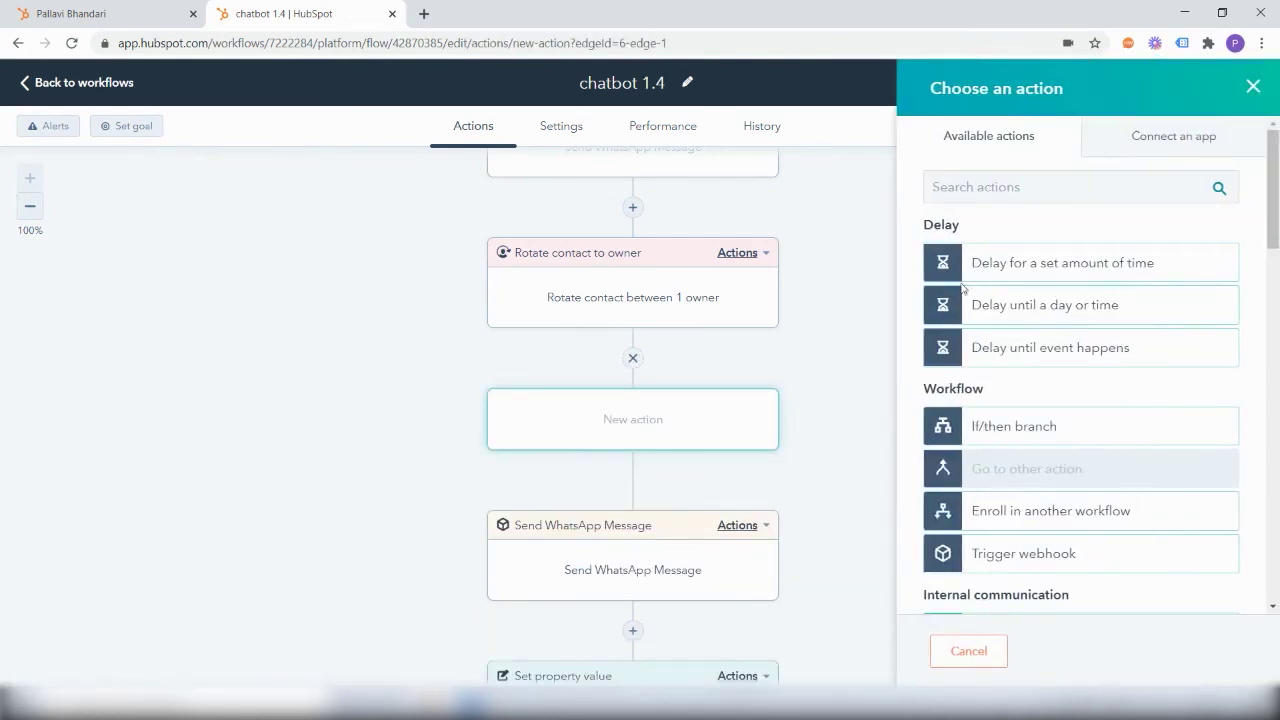
left_click(1006, 275)
left_click(1171, 231)
left_click(963, 651)
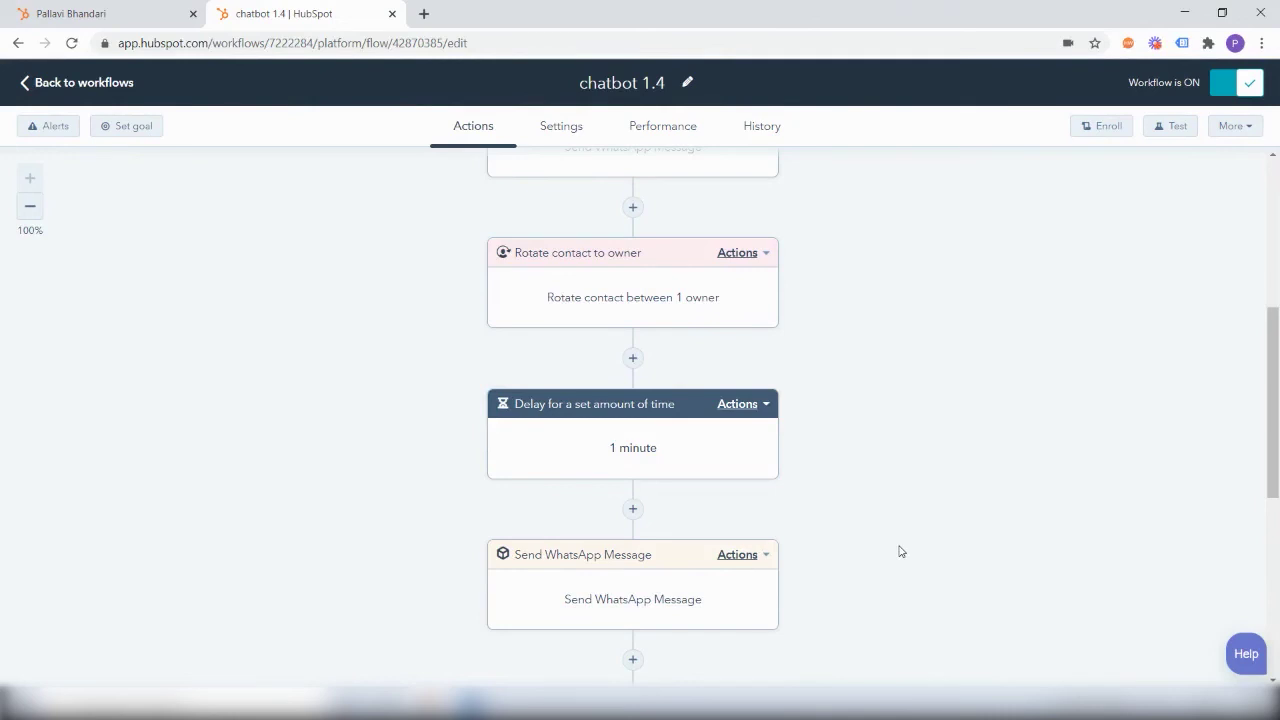
scroll(889, 557, "up", 4)
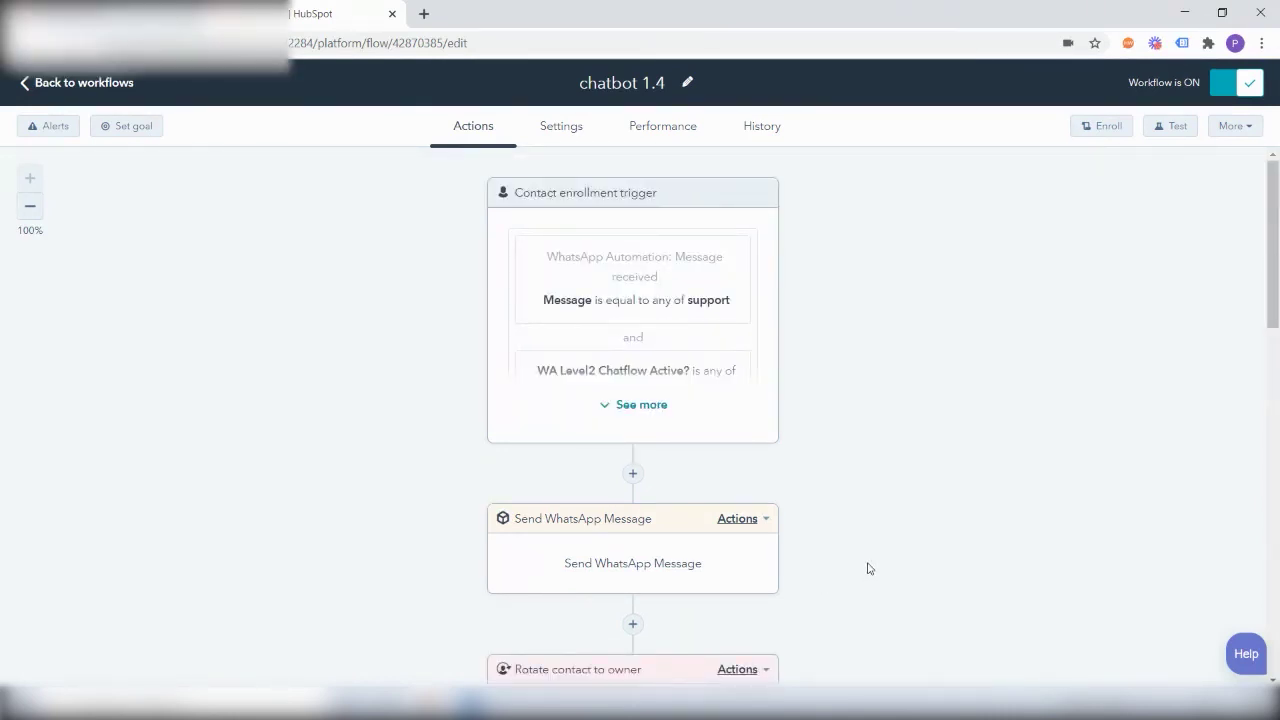
- Send Hi, 1 and Support to the WhatsApp Automation bot in the phone chat
key("alt+Tab")
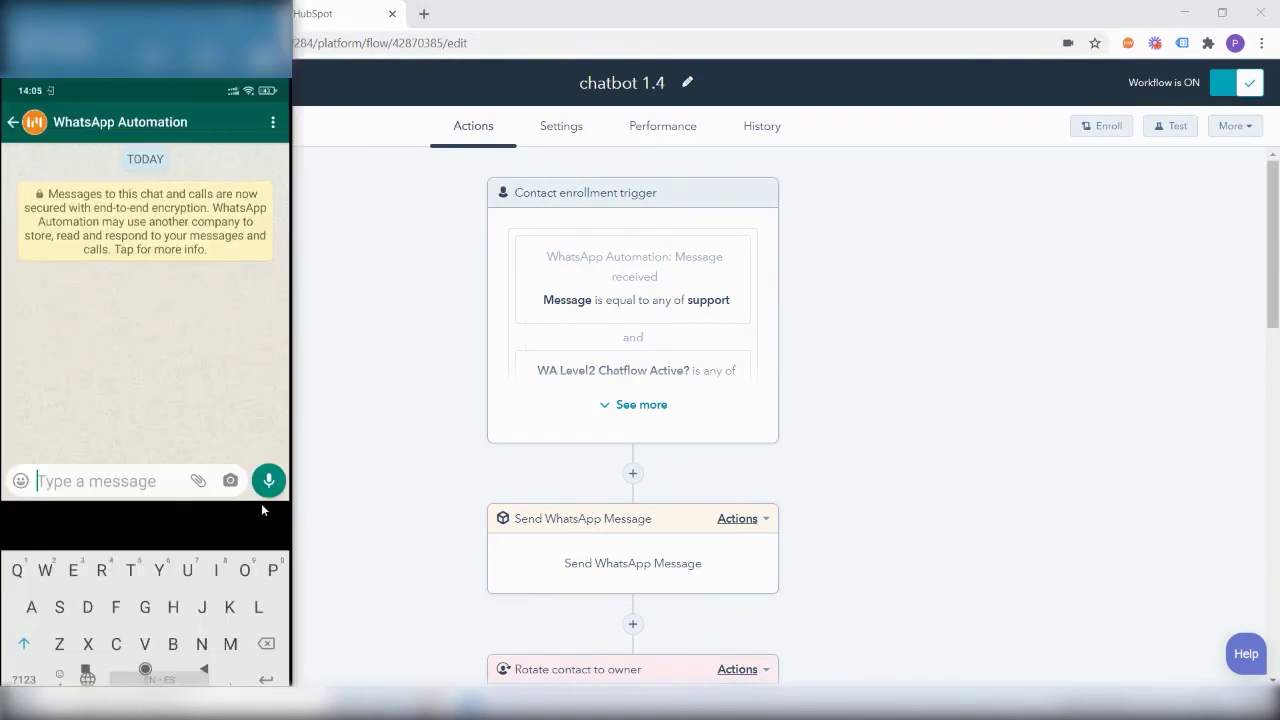
type("H")
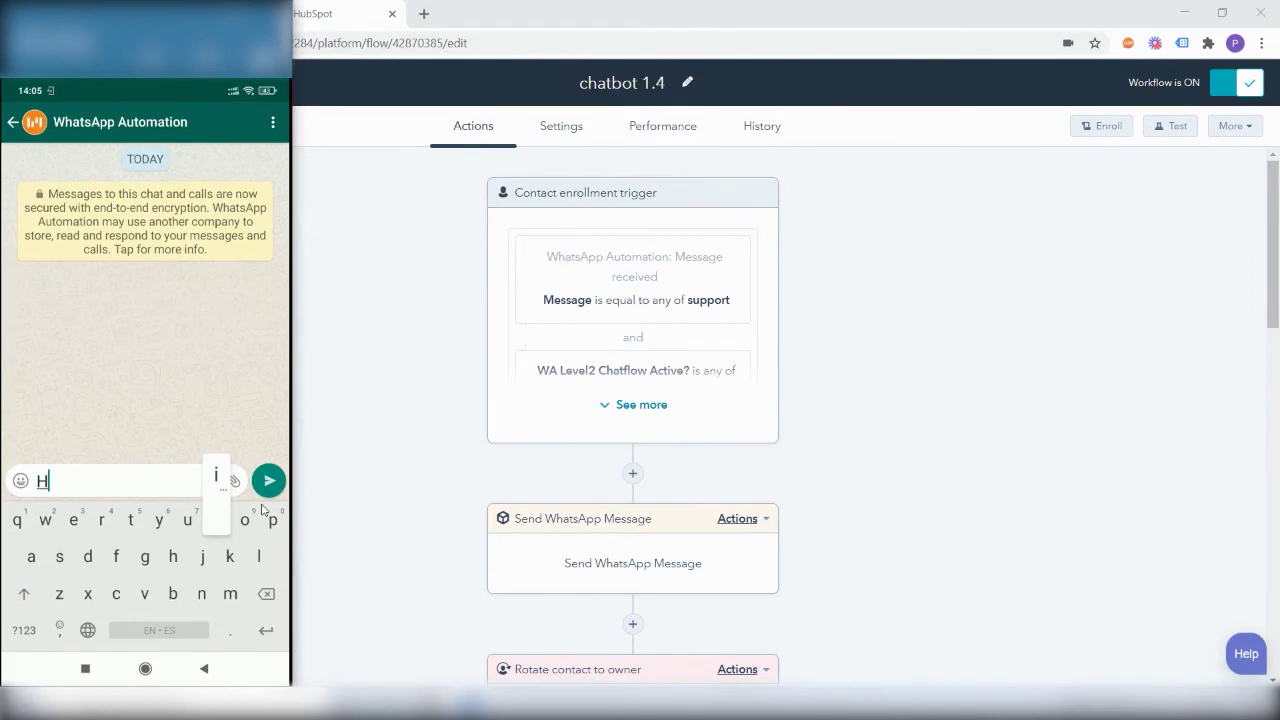
type("i")
key("Return")
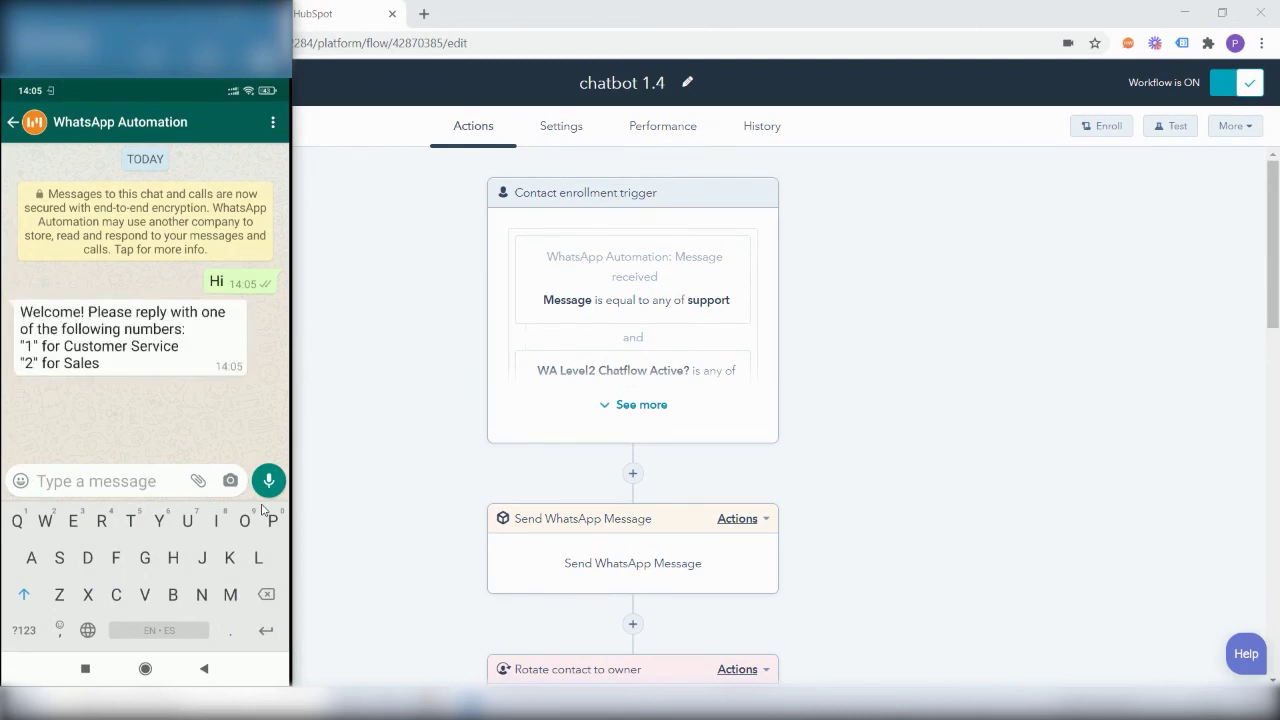
type("1")
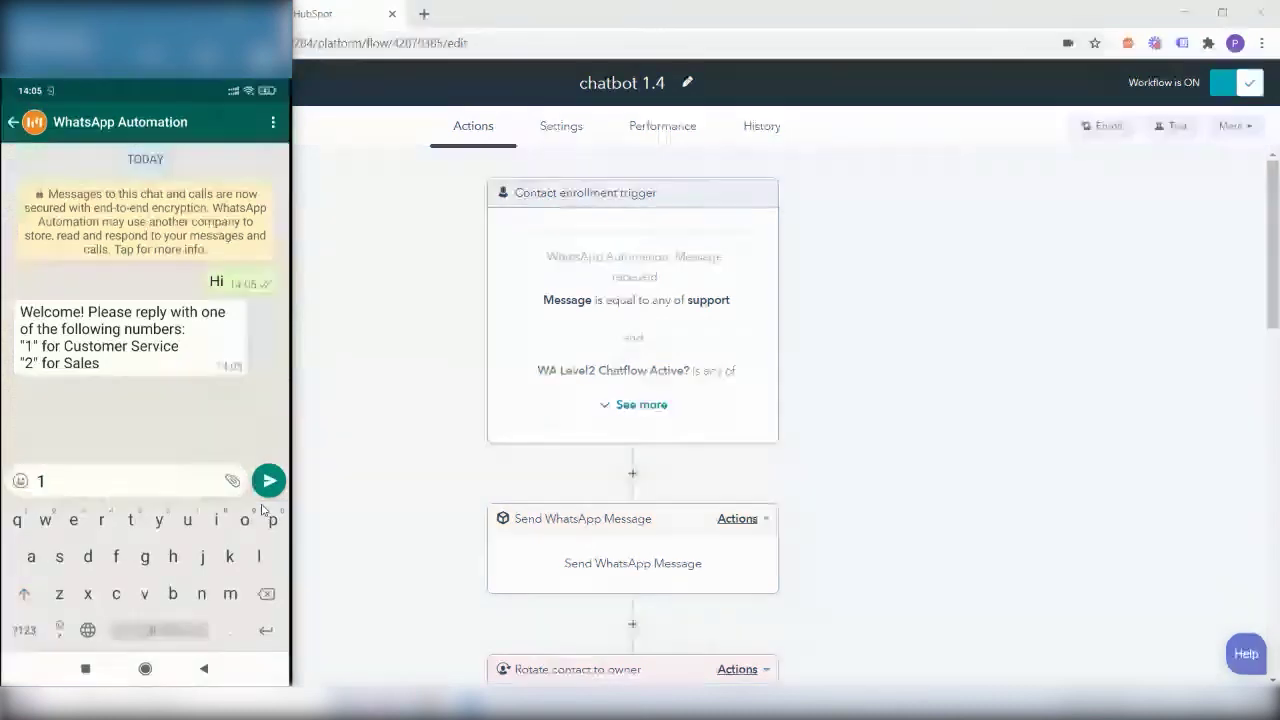
left_click(269, 481)
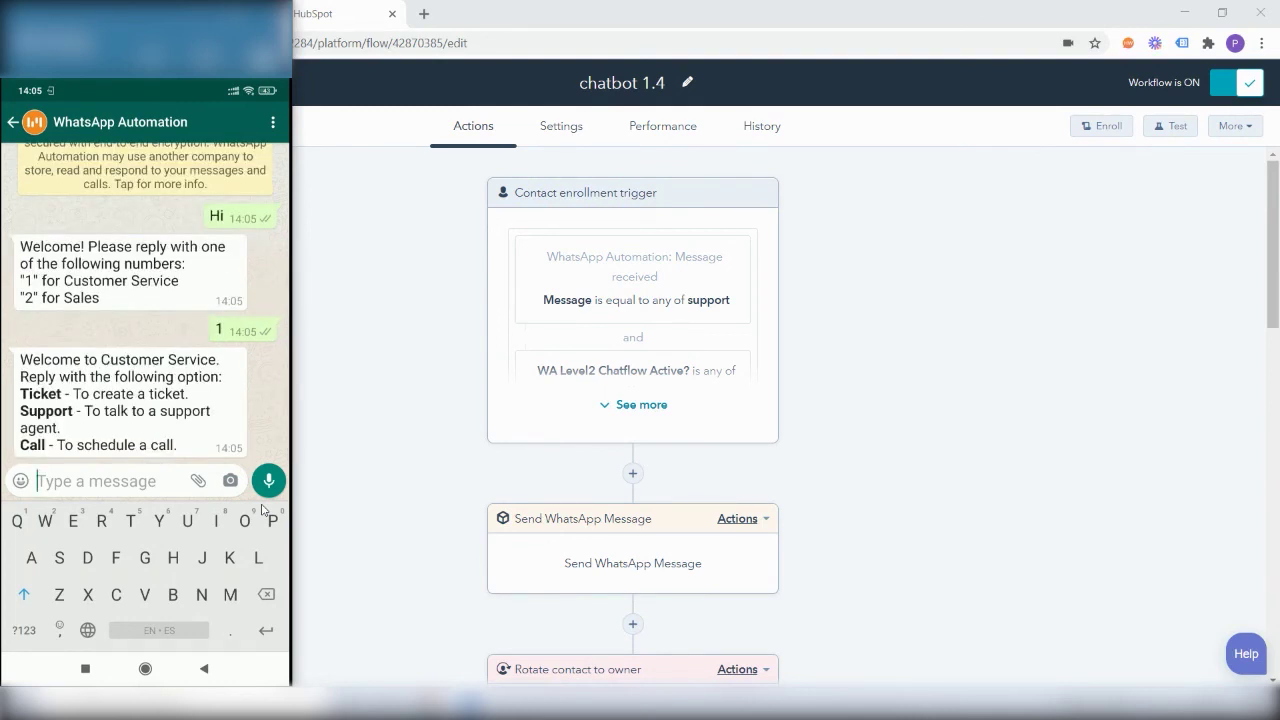
type("Suppo")
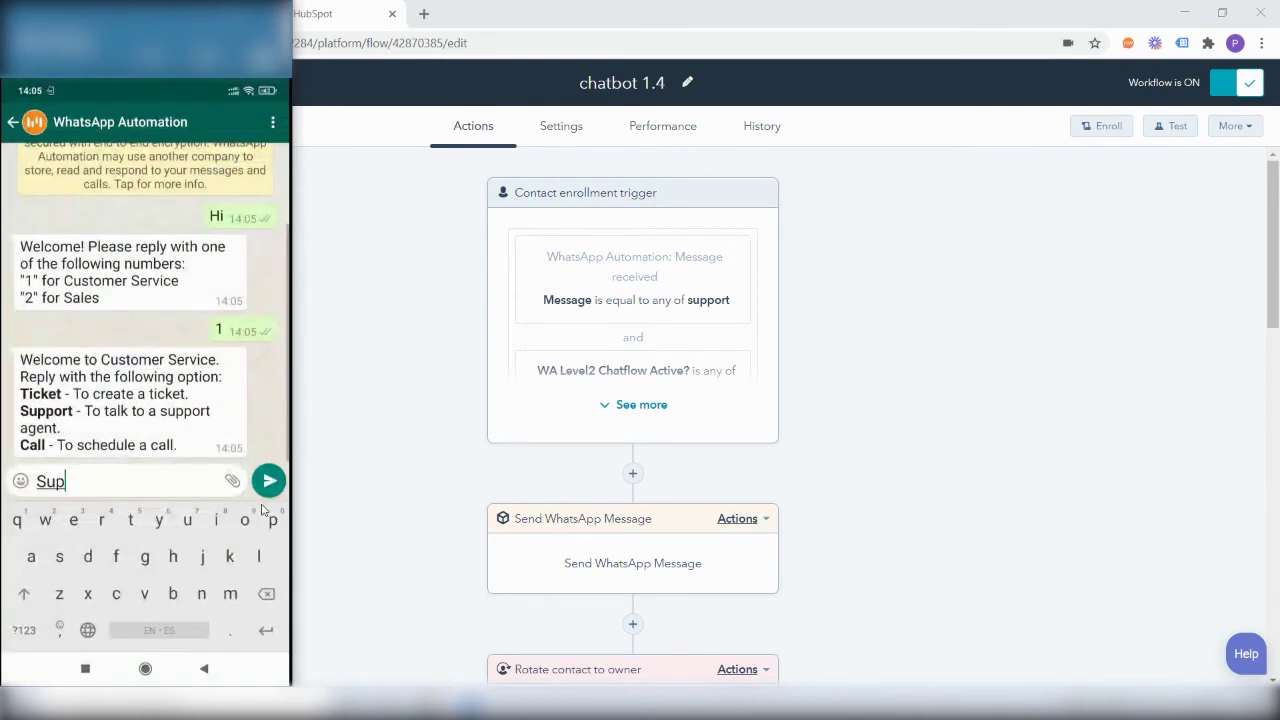
type("rt")
key("Return")
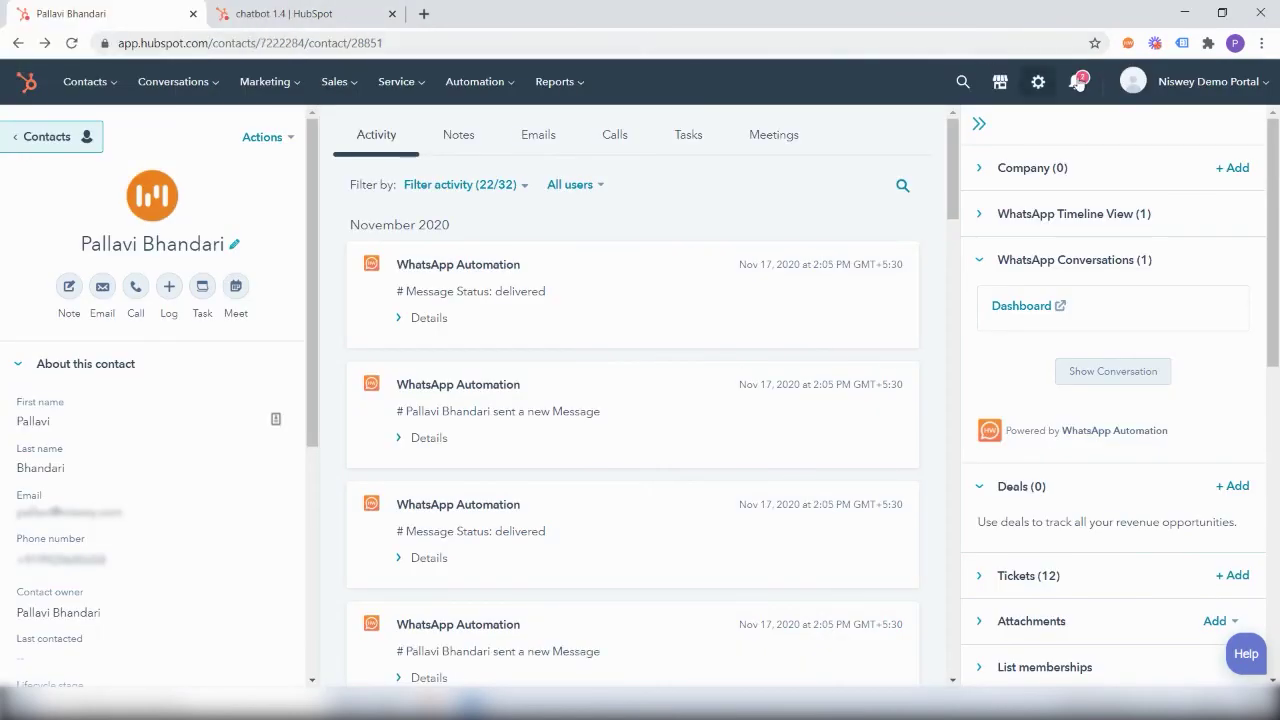
- Check the support-request notification, then return to chatbot 1.4 and the phone chat
left_click(1077, 82)
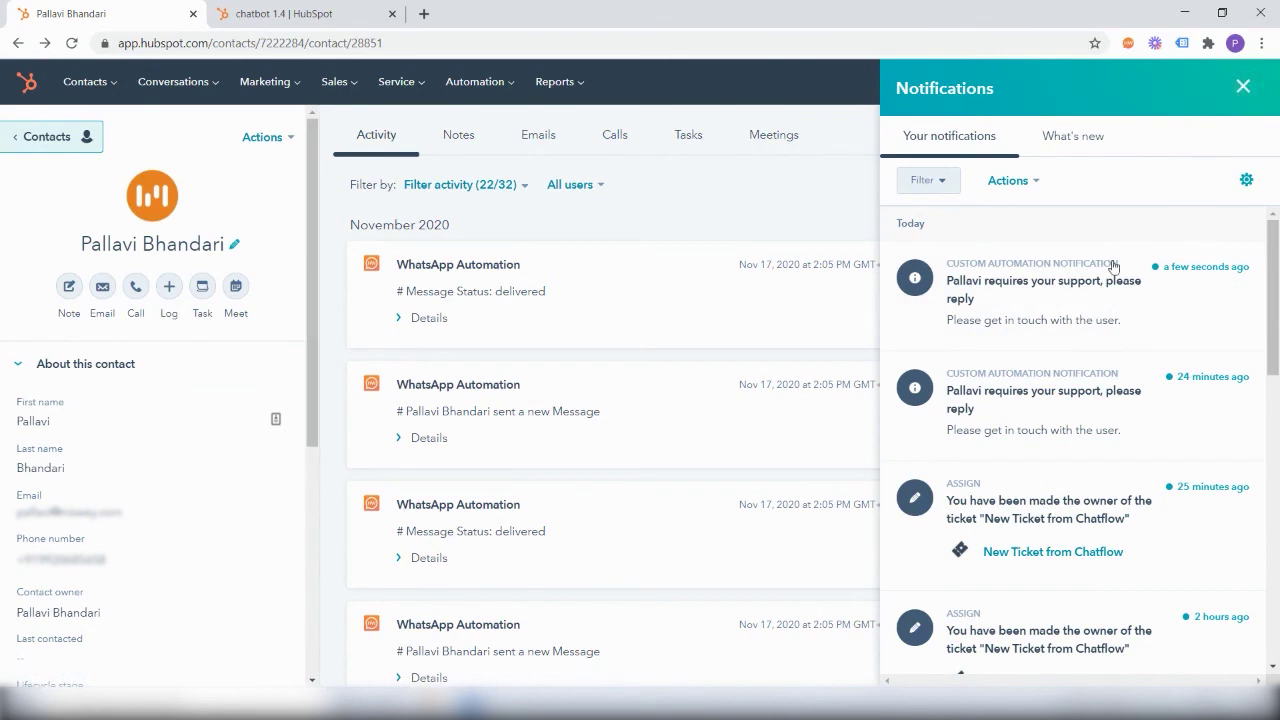
left_click(1242, 88)
left_click(300, 14)
key("alt+Tab")
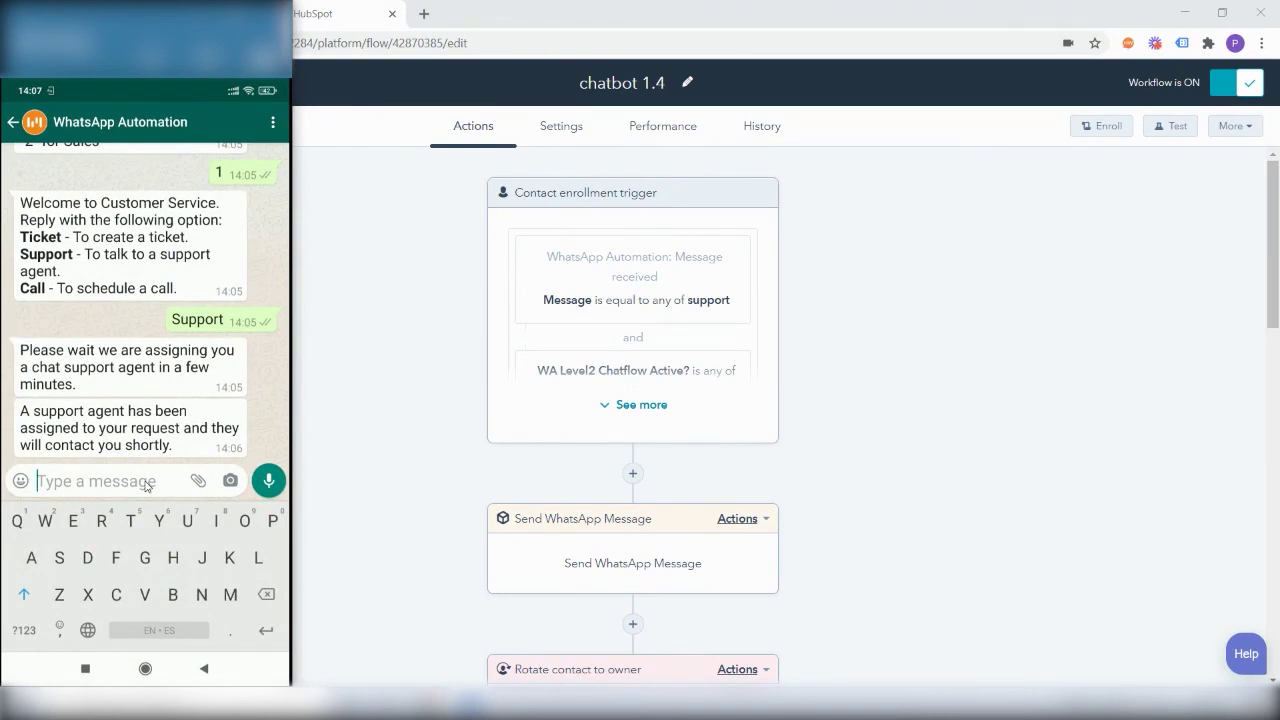
- Send Hello, 1 and Ticket to the bot to have a support ticket created
type("Hello")
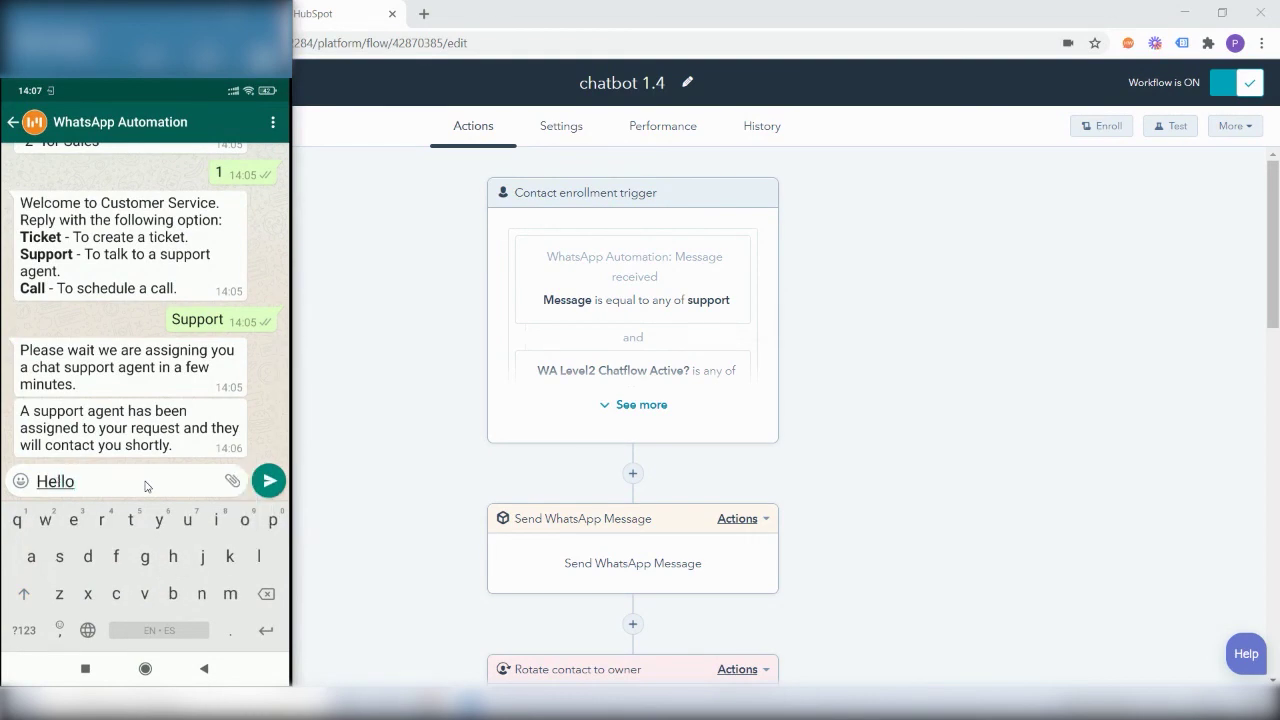
key("Return")
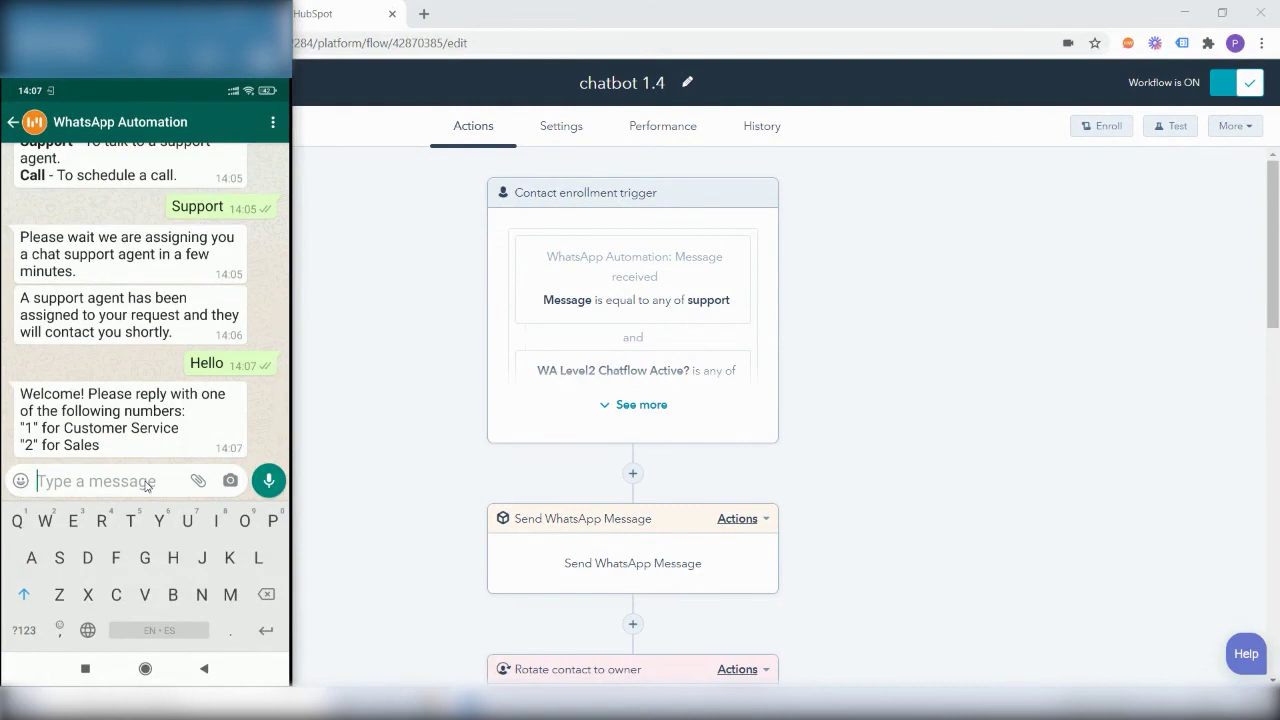
type("1")
key("Return")
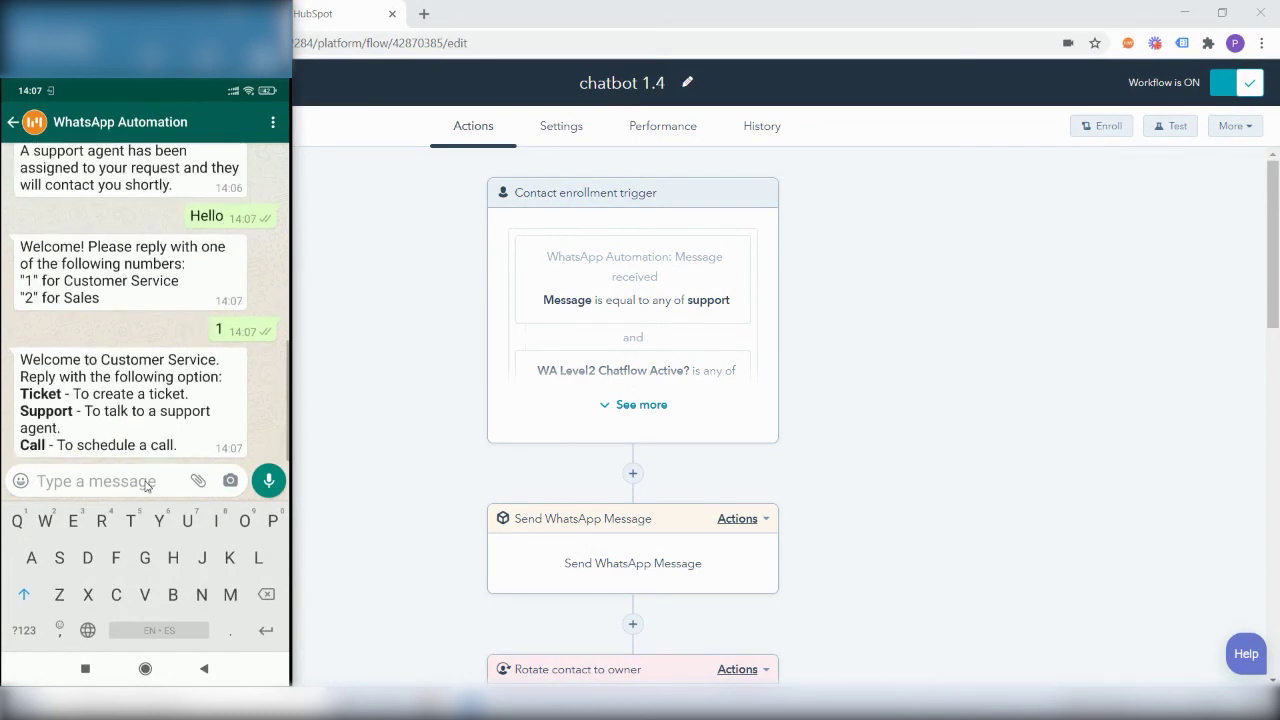
type("Ticket")
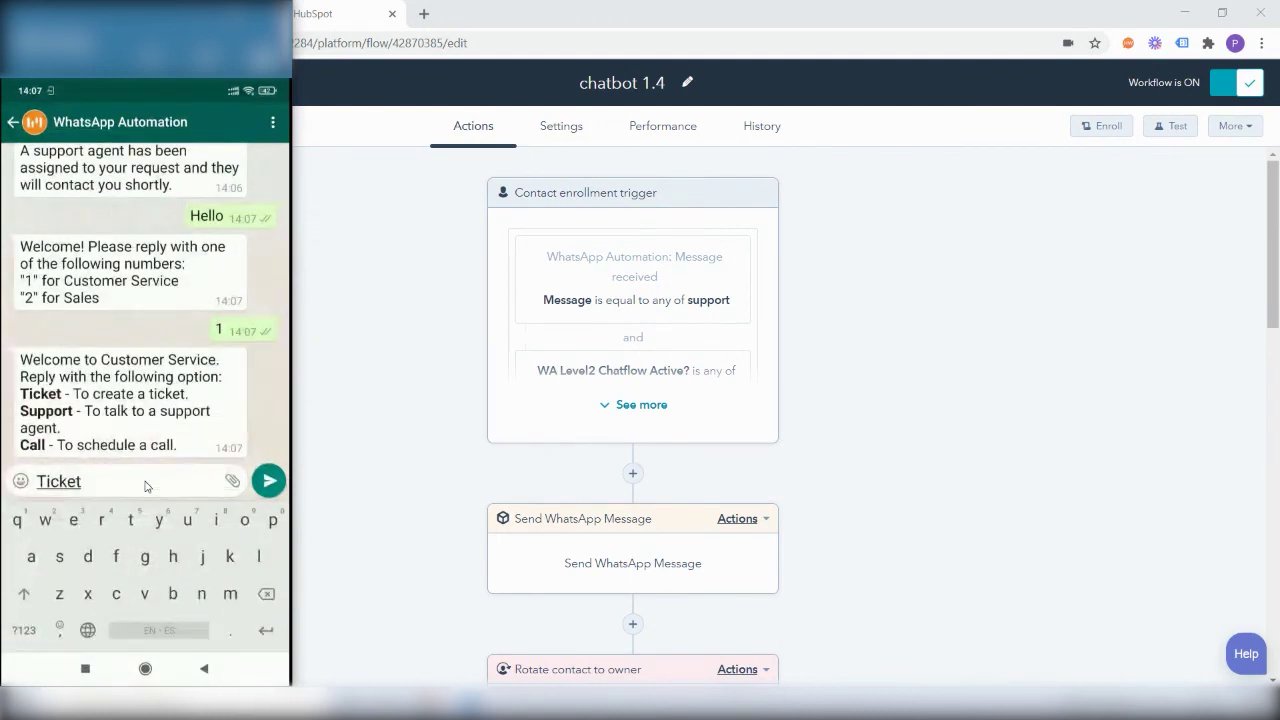
key("Return")
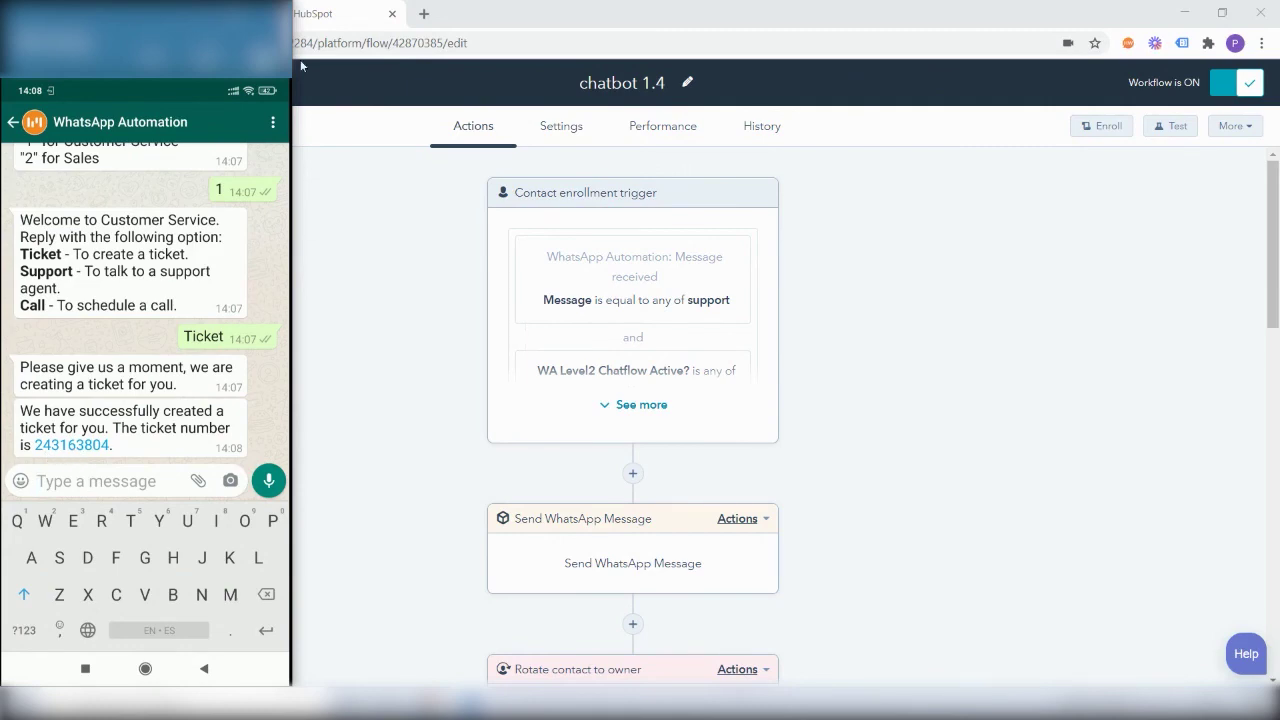
- On the contact record, review the ticket-assignment notification and close it
left_click(118, 17)
left_click(118, 17)
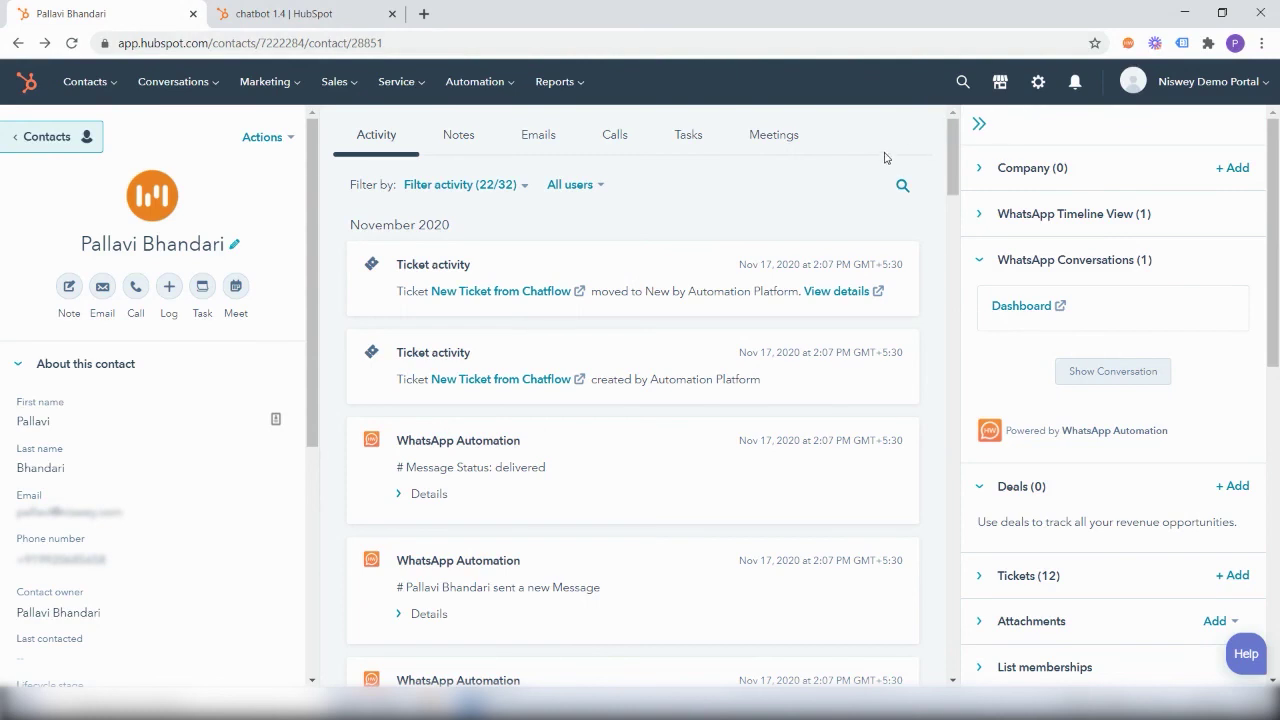
left_click(1075, 82)
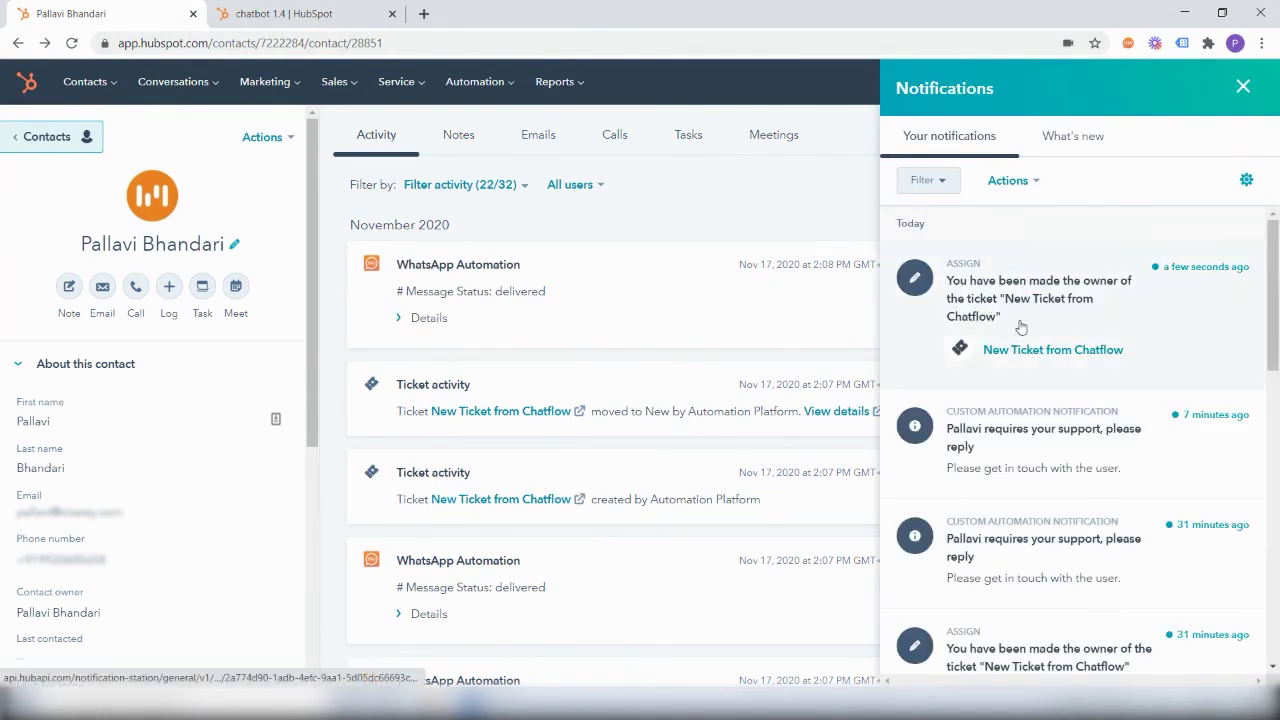
left_click(1243, 90)
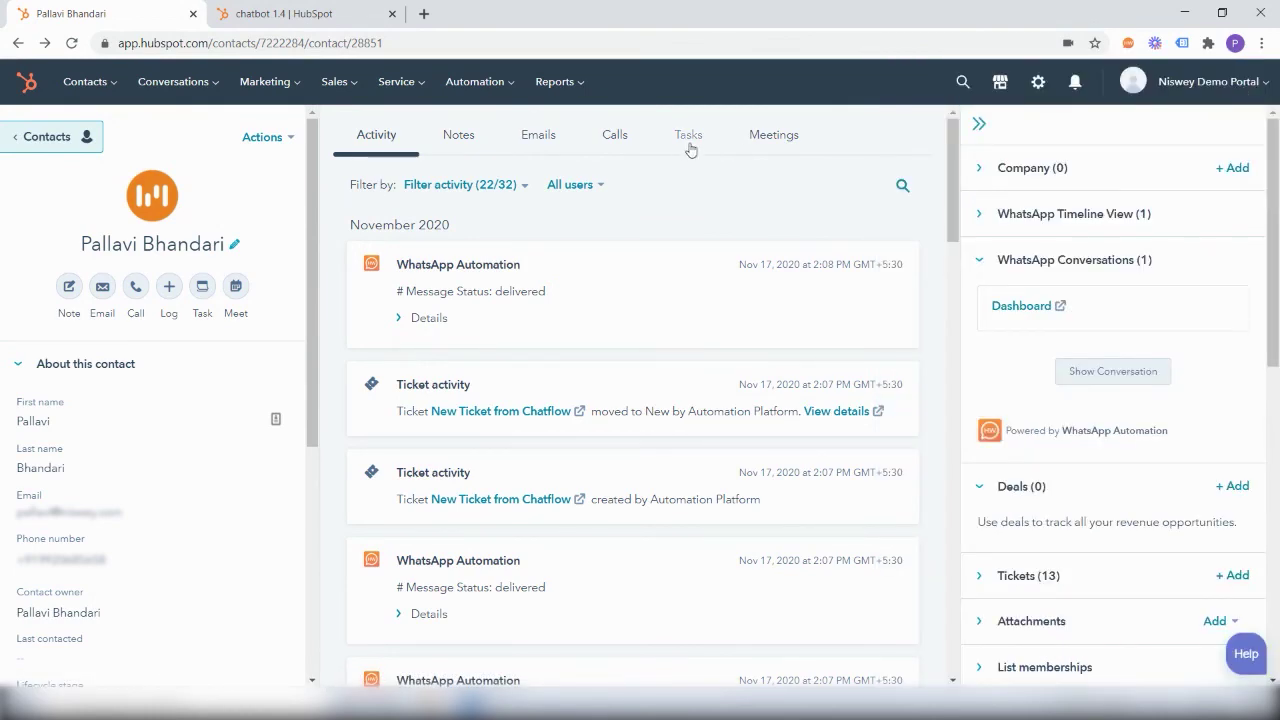